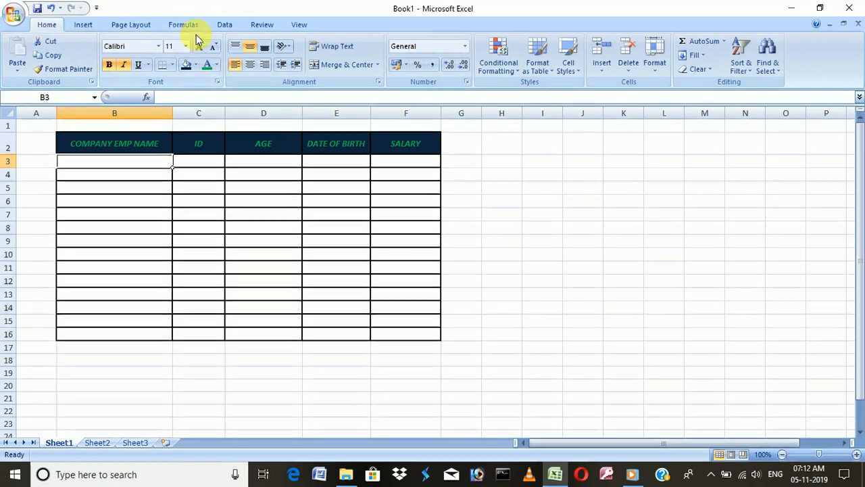
Step: Restrict cells B3:B16 with data validation that allows only a text length between 5 and 15
left_click(224, 25)
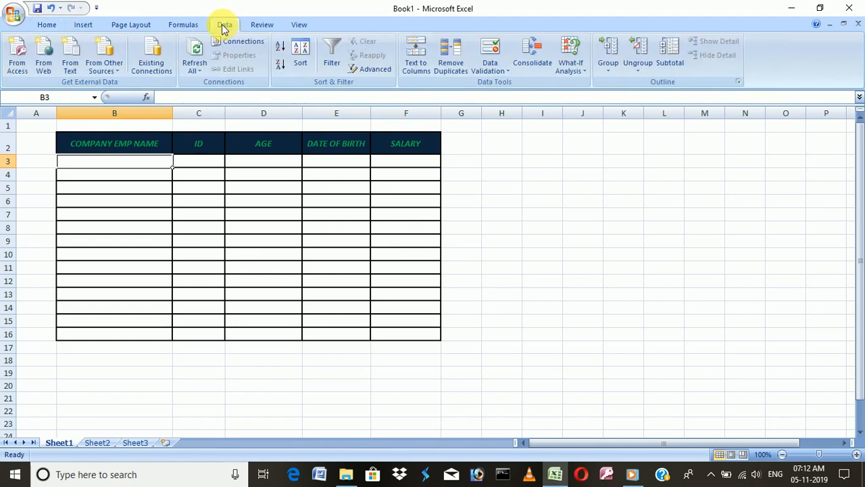
left_click(501, 70)
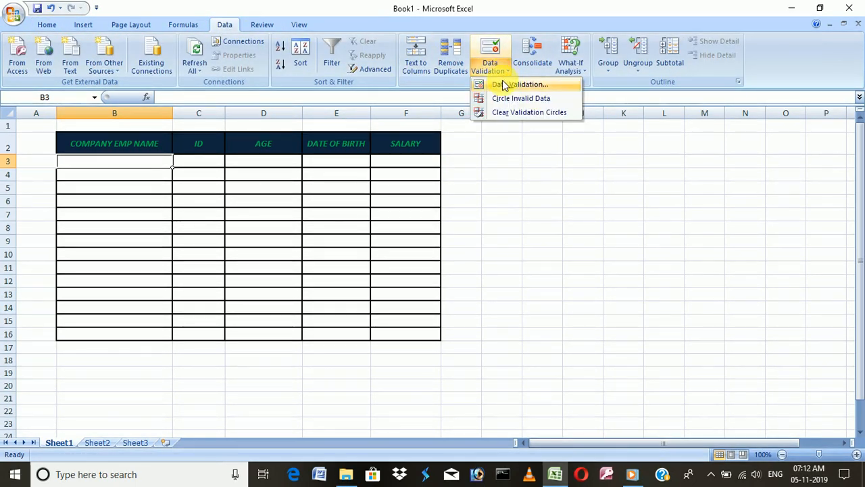
left_click(622, 100)
left_click_drag(142, 170, 148, 335)
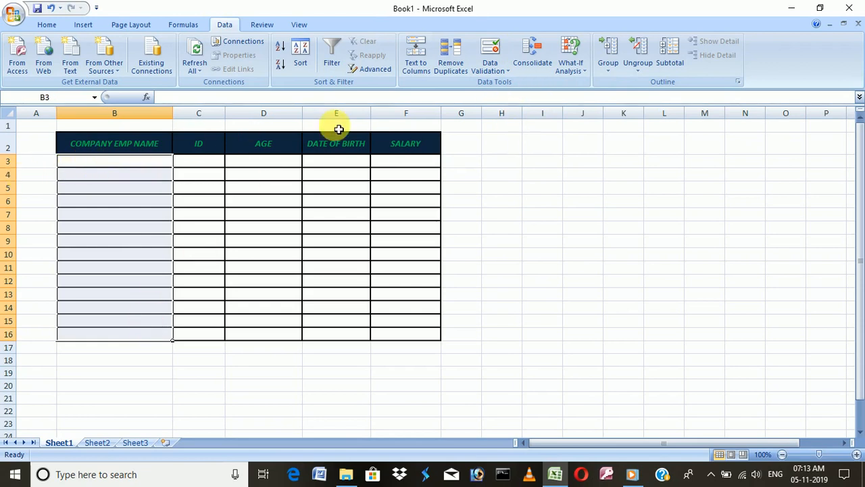
left_click(503, 73)
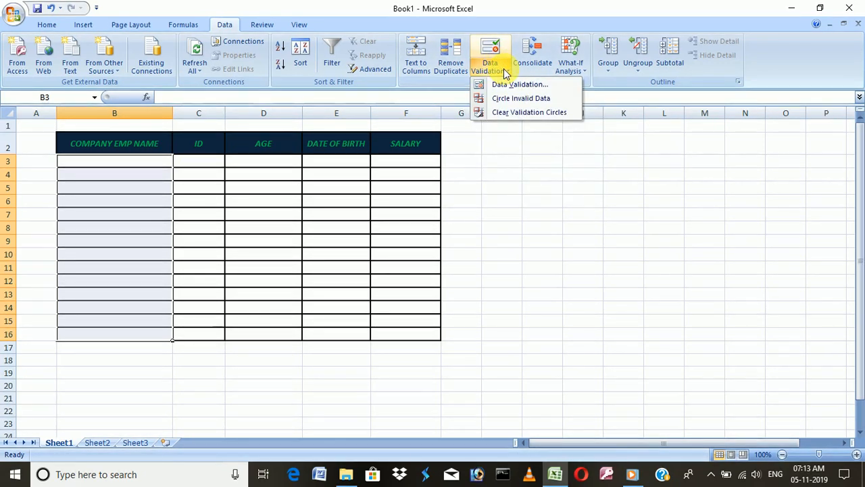
left_click(499, 84)
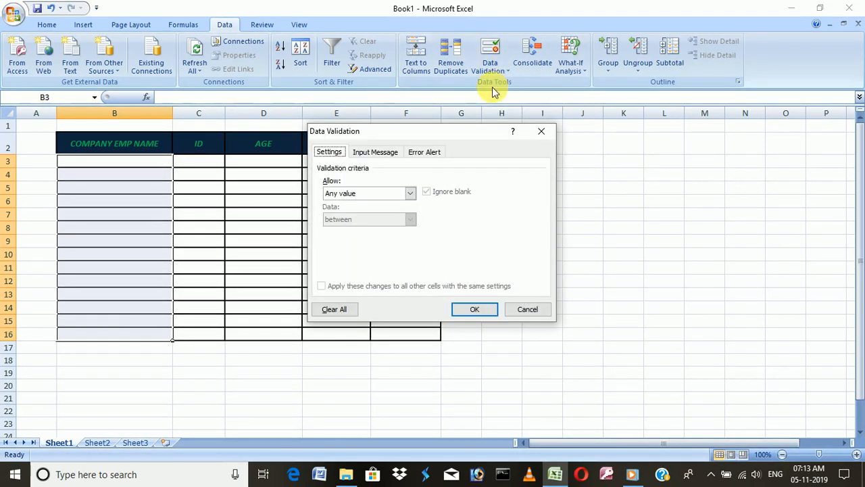
left_click(412, 193)
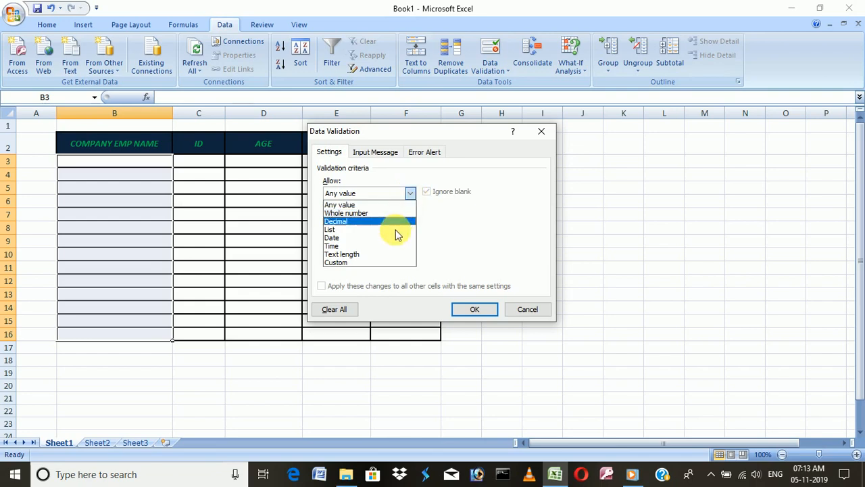
left_click(385, 253)
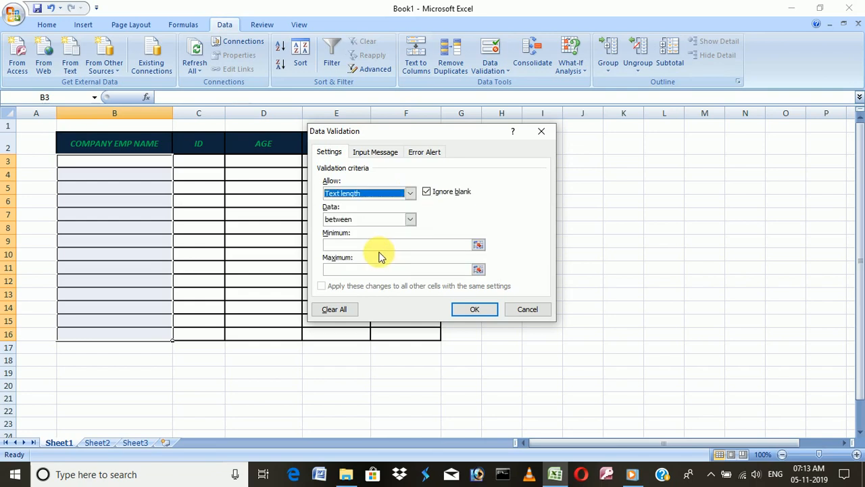
left_click(338, 244)
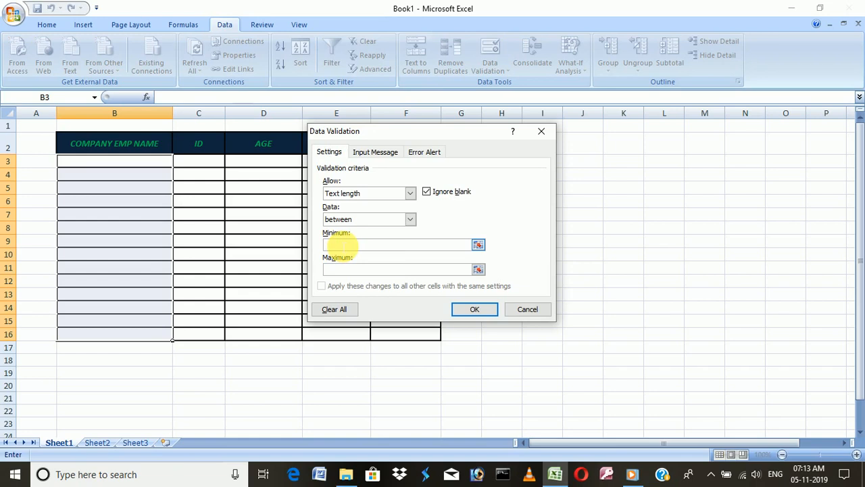
type("5")
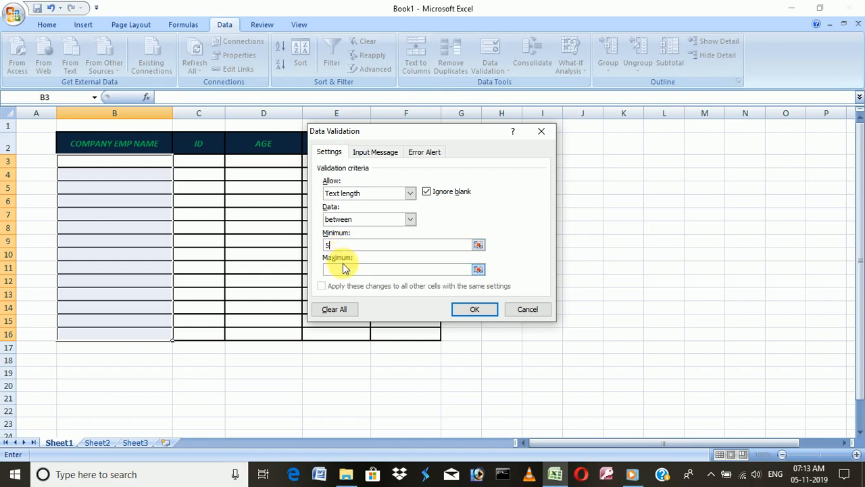
left_click(359, 271)
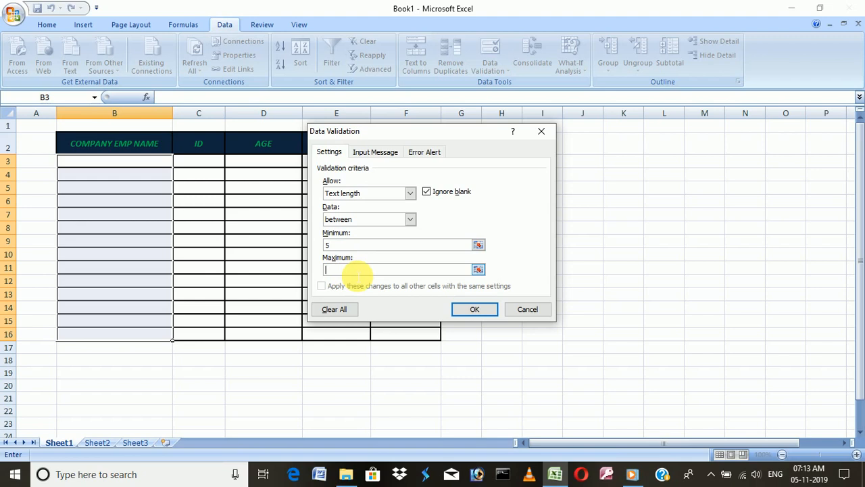
type("15")
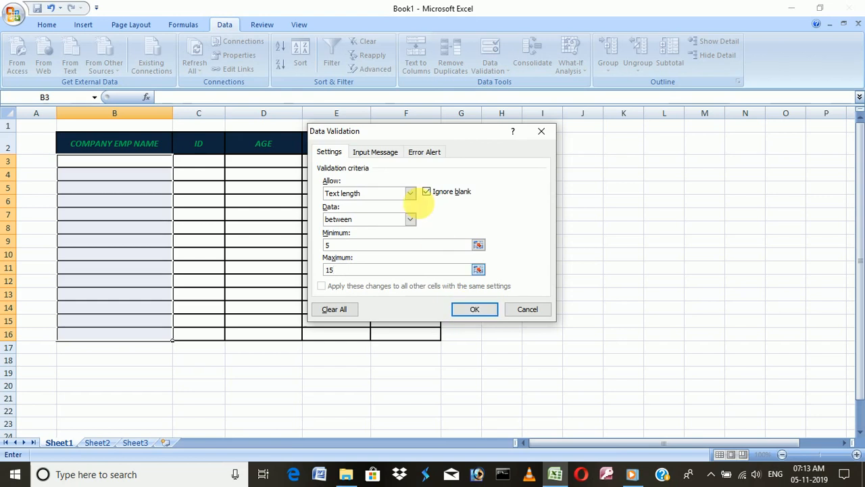
Step: Give the validation's input message for the employee name cells the title "info"
left_click(380, 152)
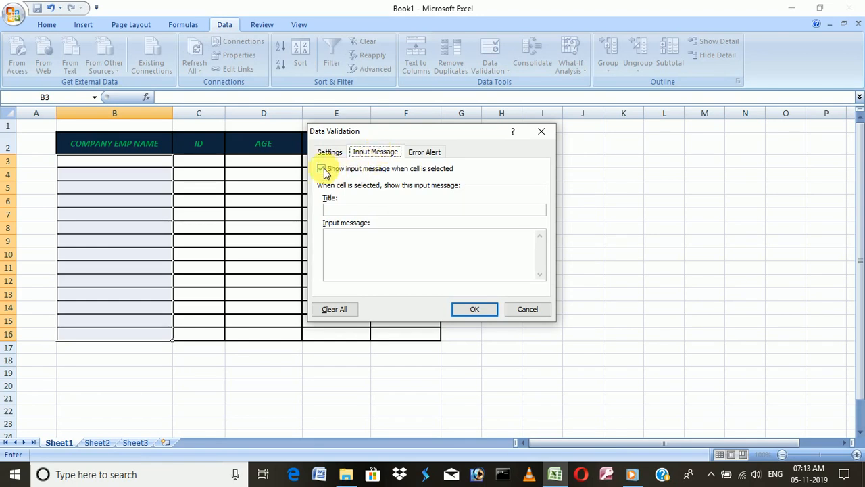
left_click(335, 212)
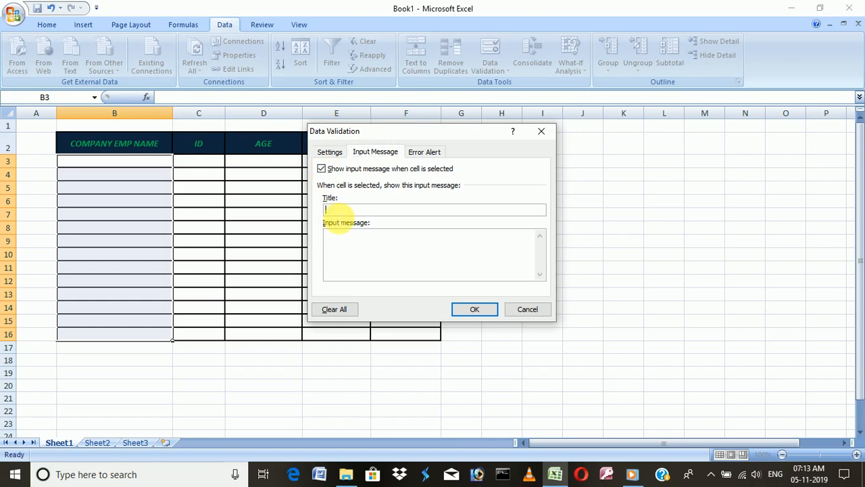
type("IN")
key("BackSpace")
type("nfo")
Step: Set the input message text to "Only 5 to 15 txt." and apply the validation
left_click(358, 245)
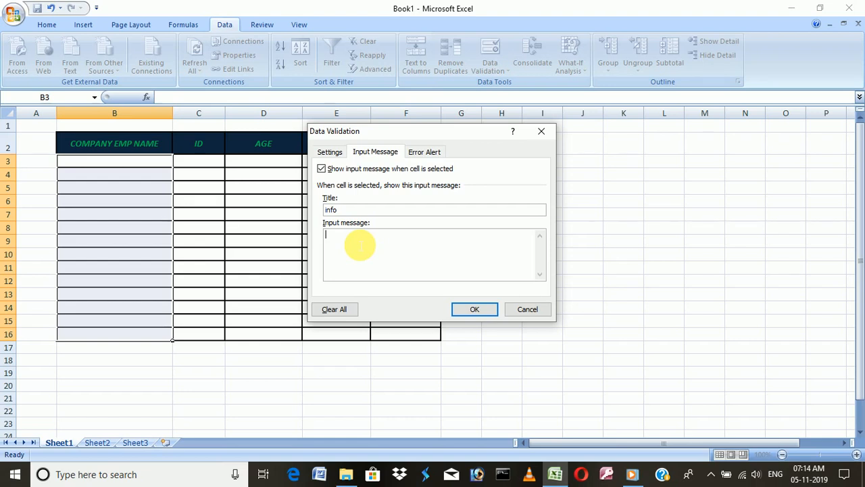
type("Only 5 to")
key("BackSpace")
key("BackSpace")
type("o 10")
key("BackSpace")
type("5 tXT")
key("BackSpace")
key("BackSpace")
type("xt.")
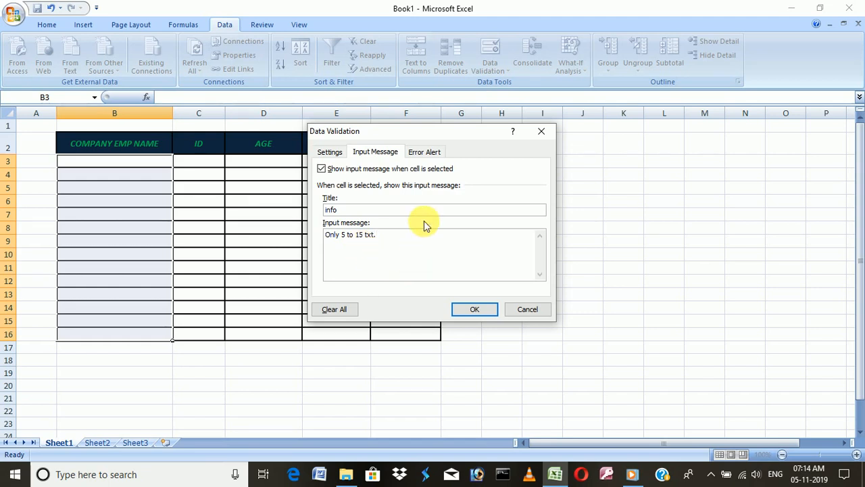
left_click(482, 312)
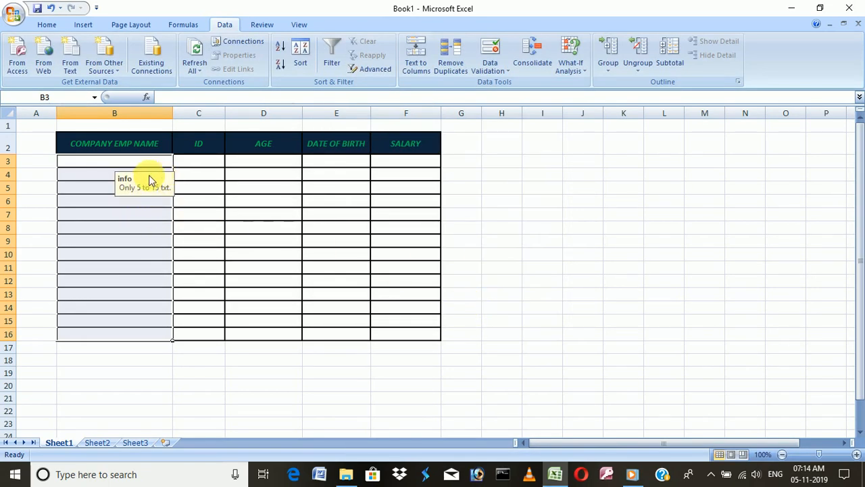
Step: Test the minimum text length by entering "SA" in B3, and choose to retry the entry
left_click(101, 164)
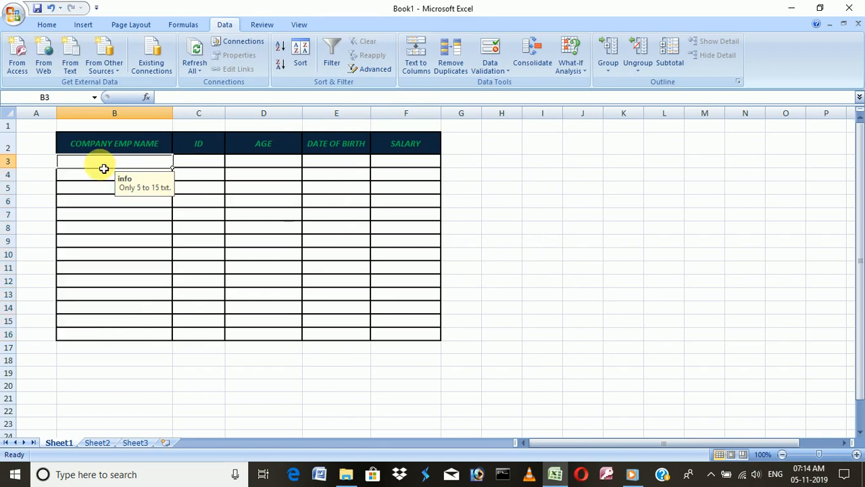
type("1")
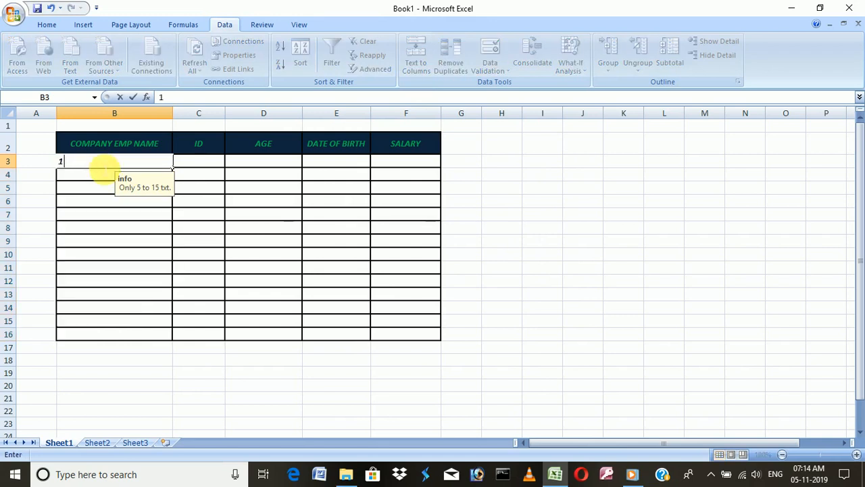
key("BackSpace")
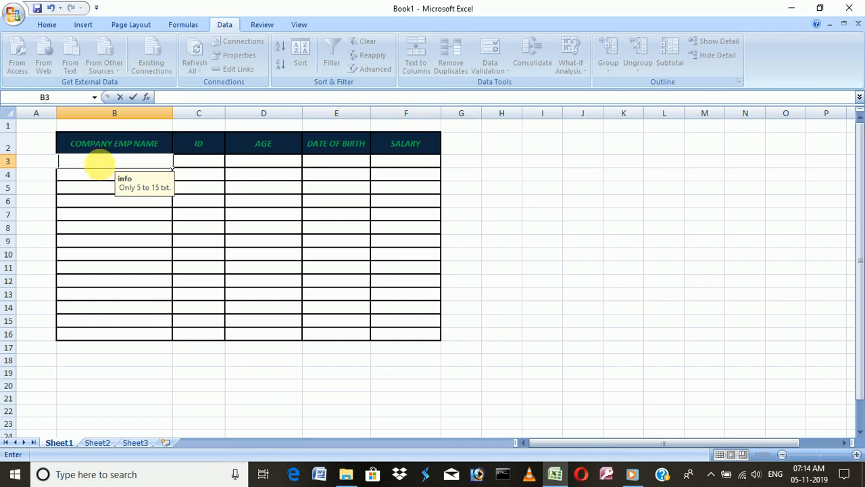
type("SA")
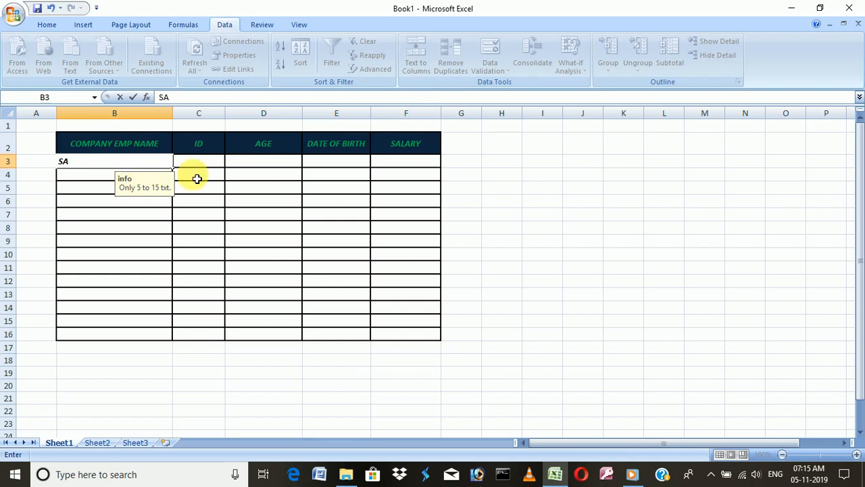
key("Return")
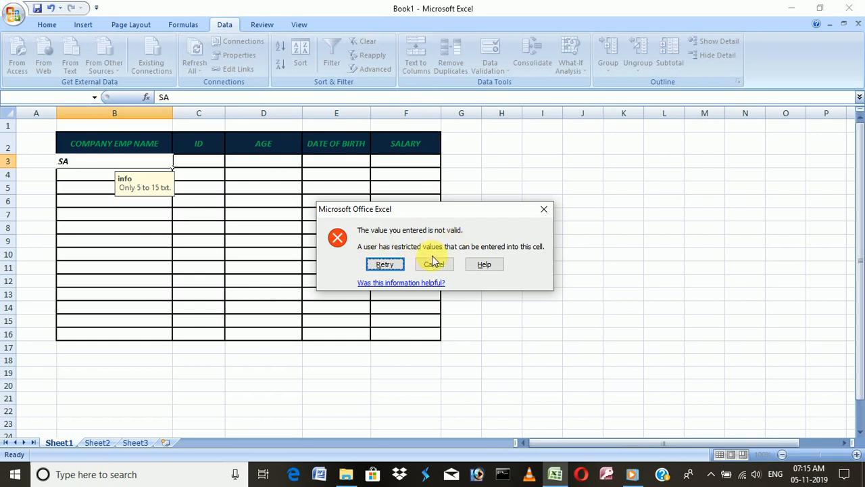
left_click(396, 267)
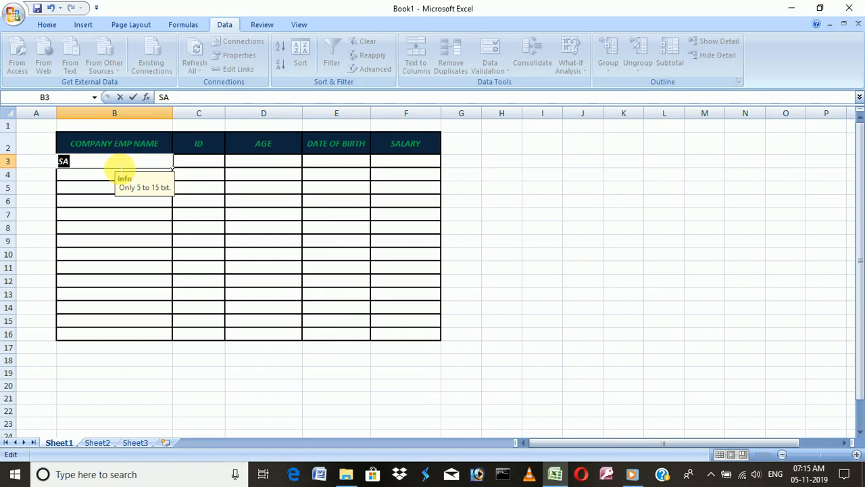
Step: Test the maximum text length by entering an employee's full name longer than 15 characters in B3, and choose to retry
type("DERHASH")
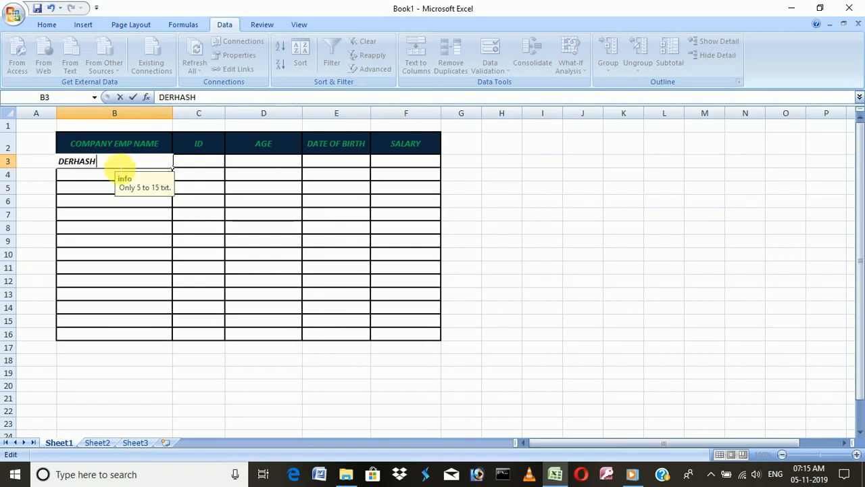
type("AT MUSHA")
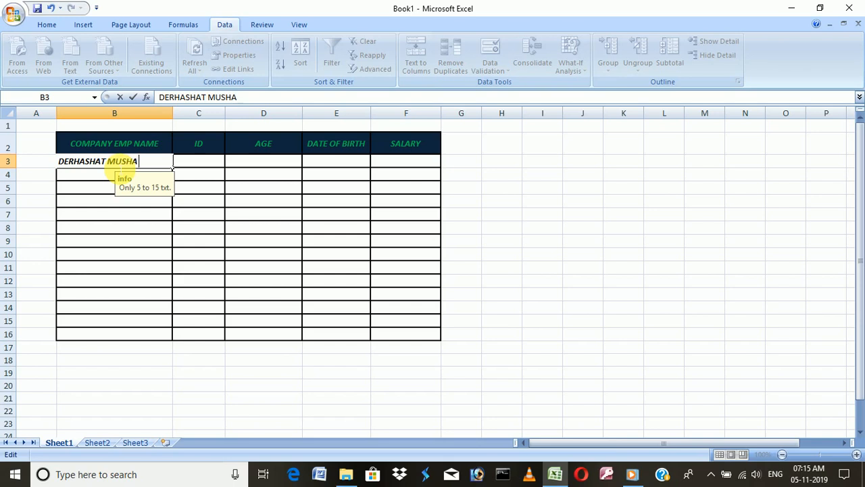
type("HARY")
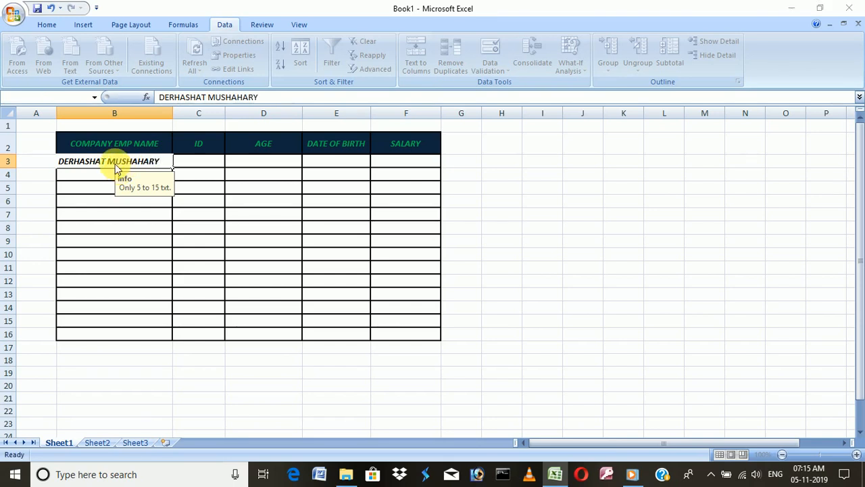
key("Return")
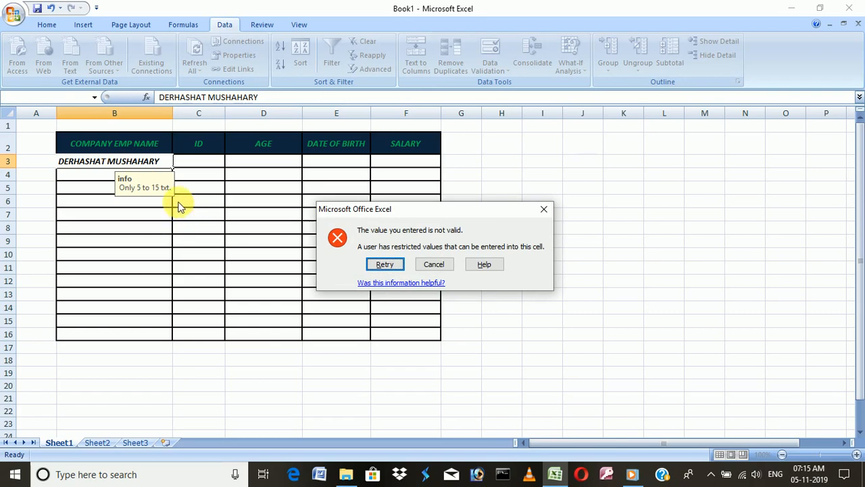
left_click(388, 267)
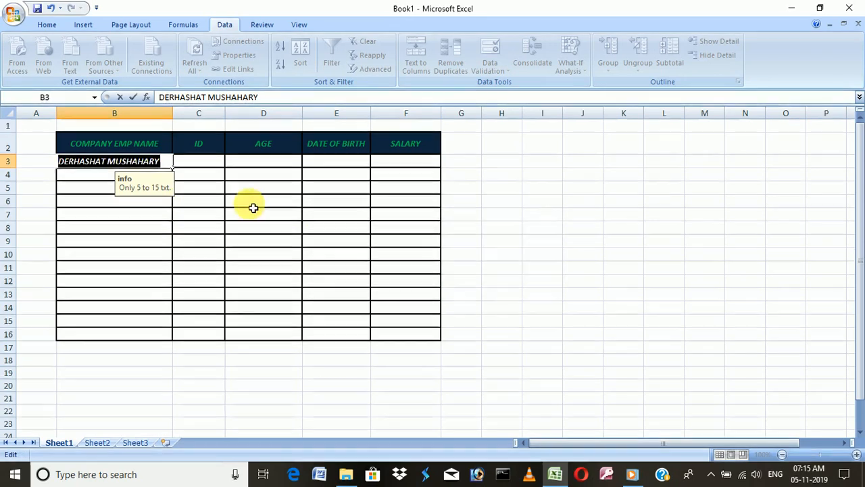
Step: Remove the surname from the employee name in B3 and enter only the first name
left_click(169, 167)
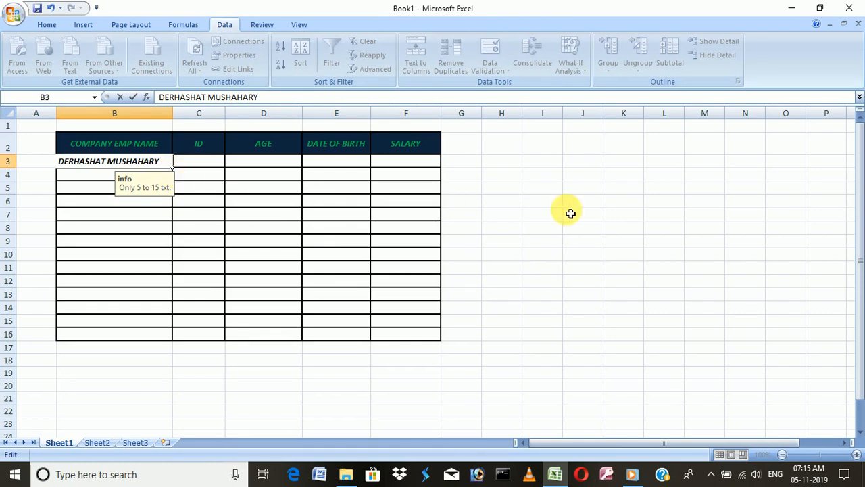
left_click_drag(169, 165, 109, 166)
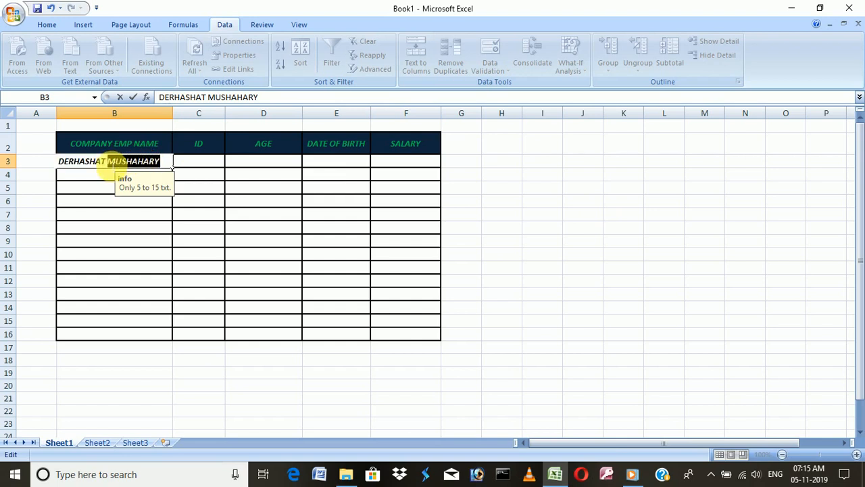
key("BackSpace")
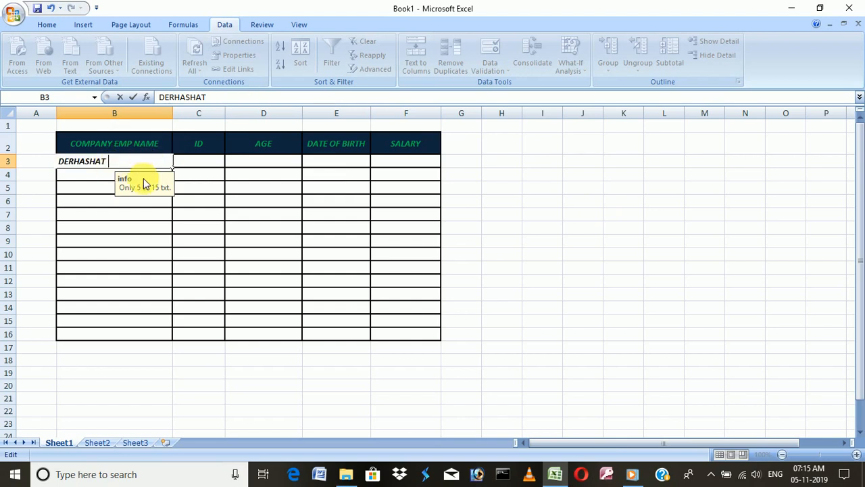
key("Return")
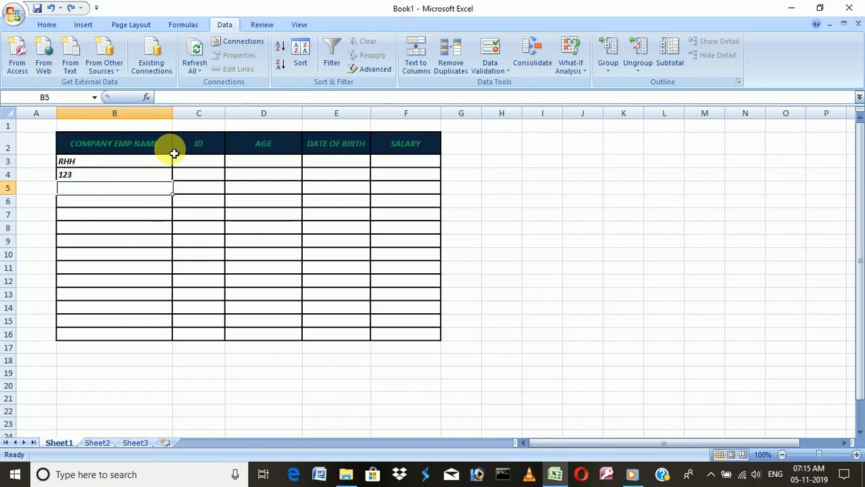
Step: Undo the test entries in B3 and B4 and fill B3:B11 with the nine employees' full names
key("ctrl+z")
key("ctrl+z")
type("DERHASHAT MUSHAHARY BANJAR BRAHMA DWIHUNG BRAHMA RAJ KUNGUR BRAHMA BISHNU MUSHAHARY BAIKANTHA BASUMATARY HIMMAT BRAHMA HADUNG GWRA BRAHMA TAIBANG BRAHMA")
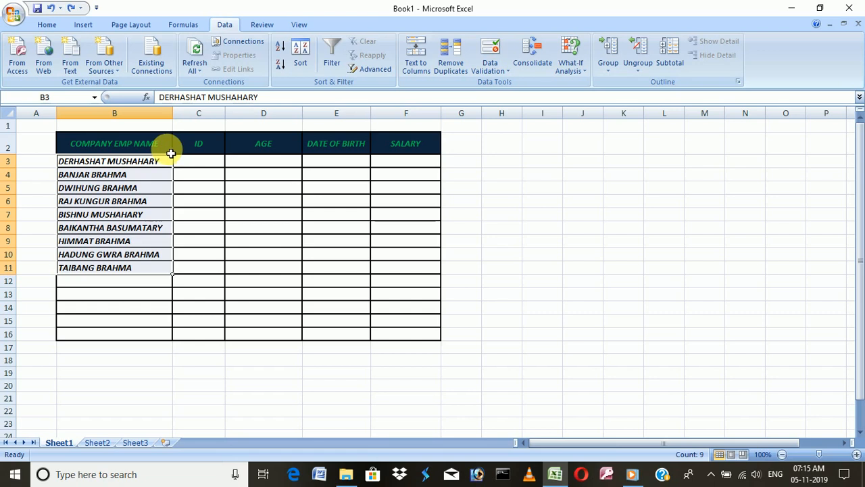
Step: Test the minimum text length by entering "AS" in B12, and cancel the entry
left_click_drag(170, 162, 129, 340)
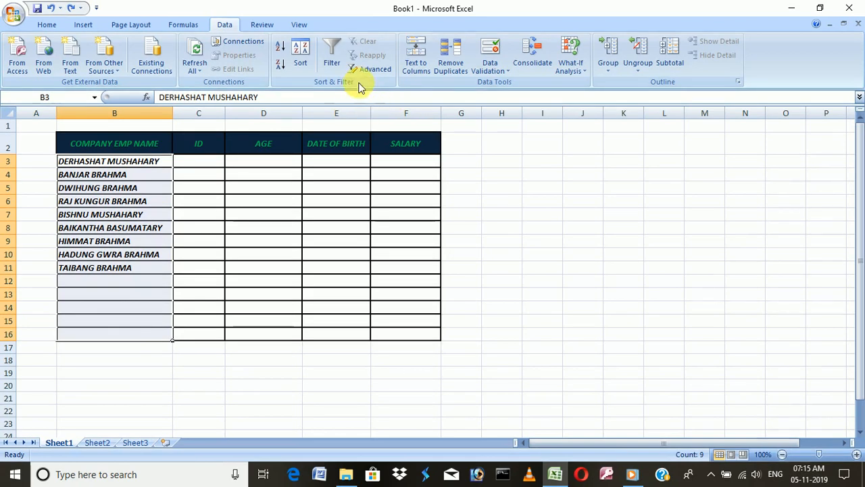
left_click(112, 279)
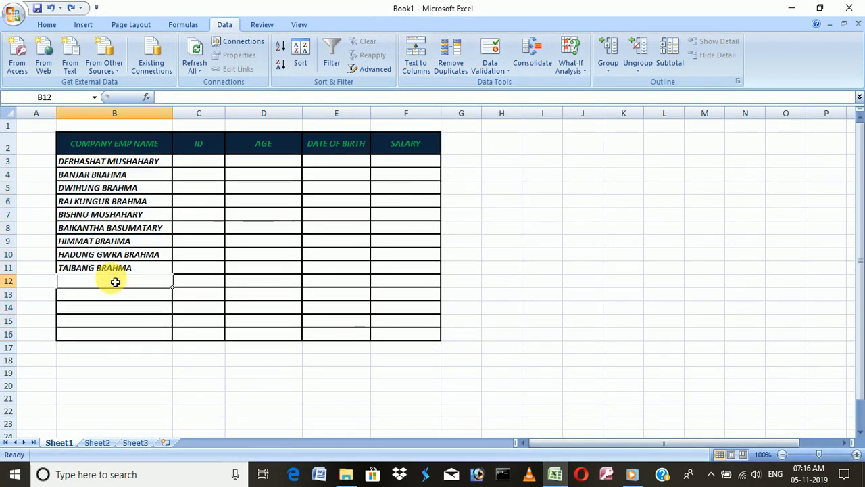
type("AS")
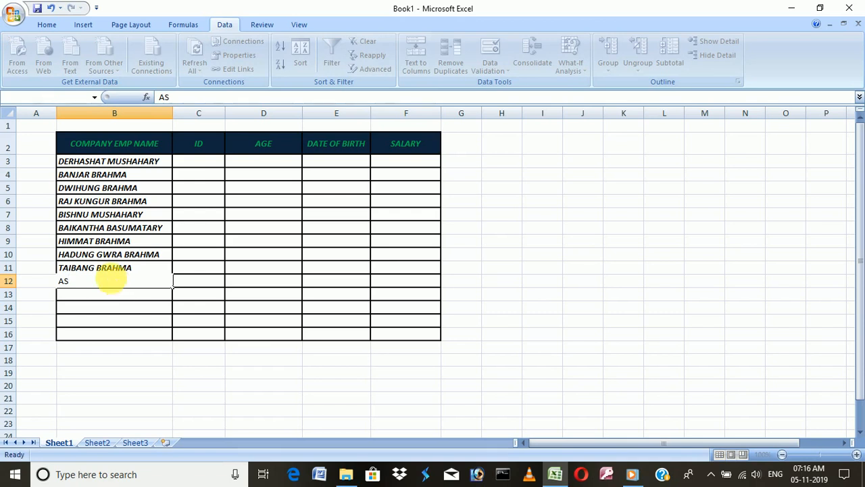
key("Return")
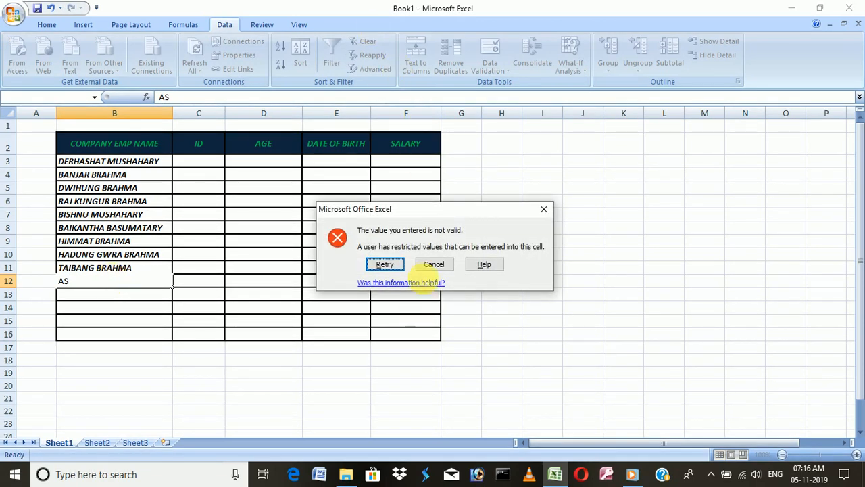
left_click(434, 266)
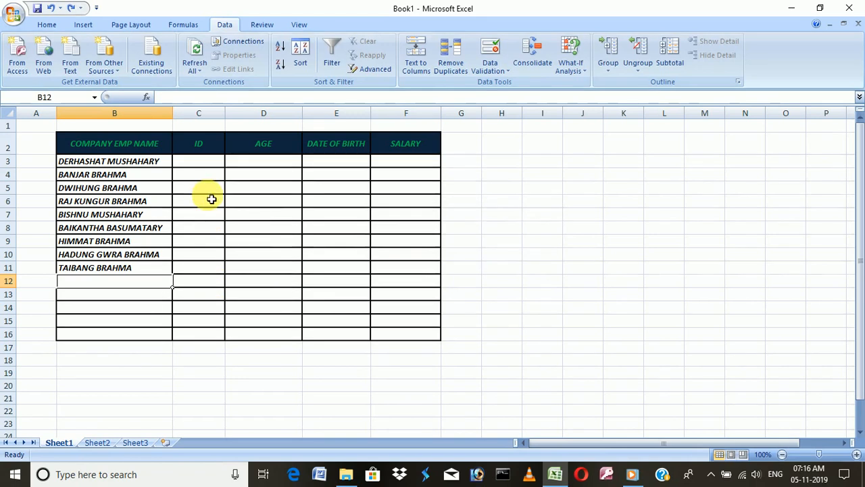
Step: Test the maximum text length by entering an employee's full name longer than 15 characters in B12, and cancel the entry
left_click(207, 164)
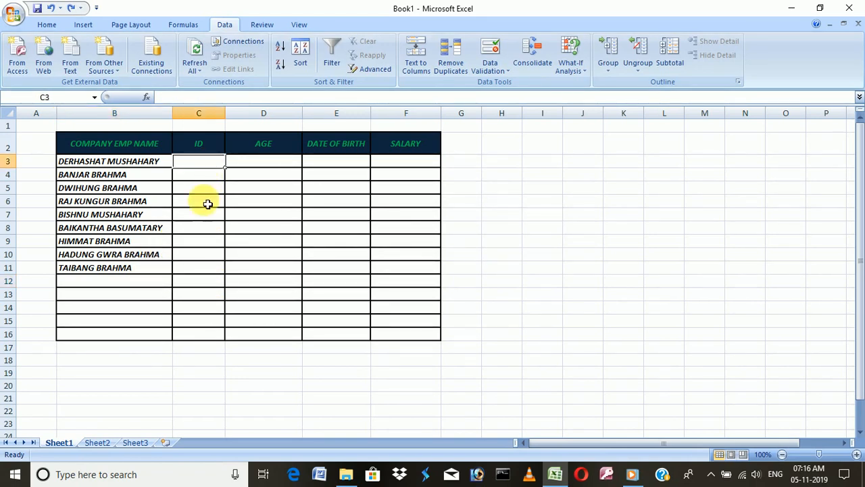
left_click(94, 286)
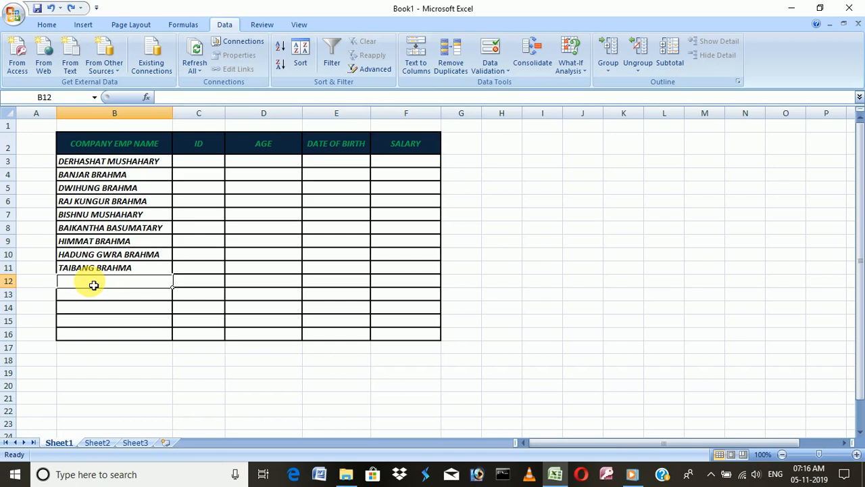
type("AJILI")
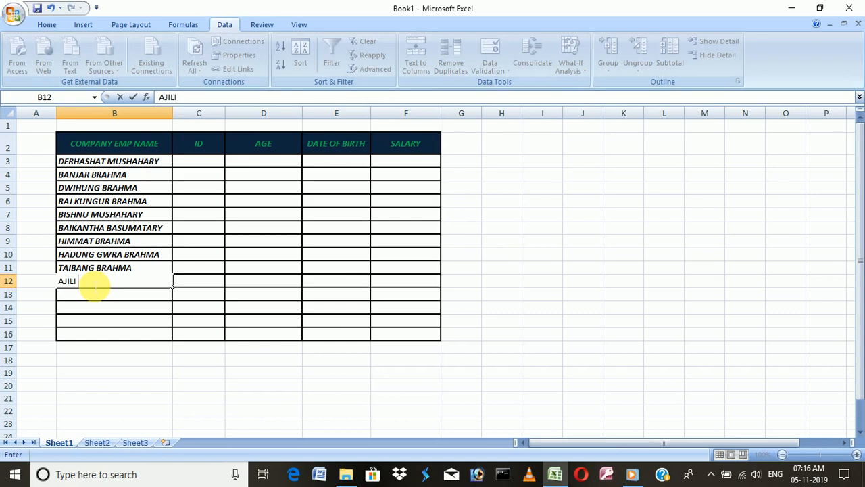
type(" BASUMATARY")
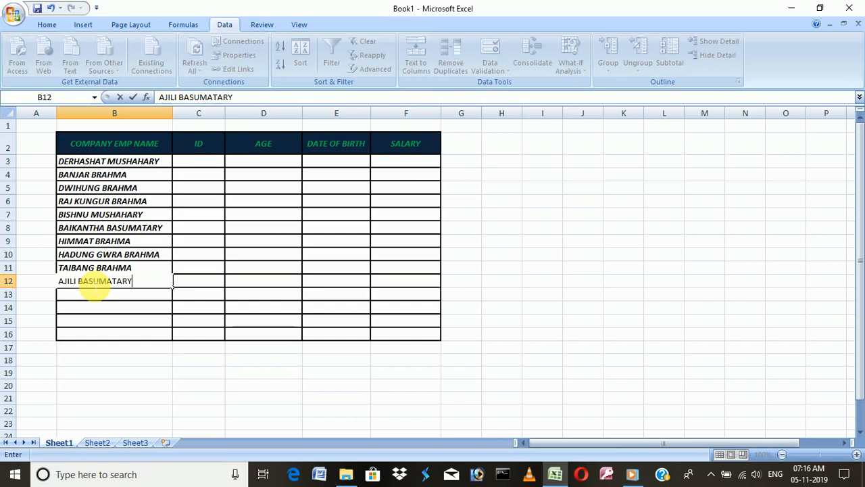
key("Return")
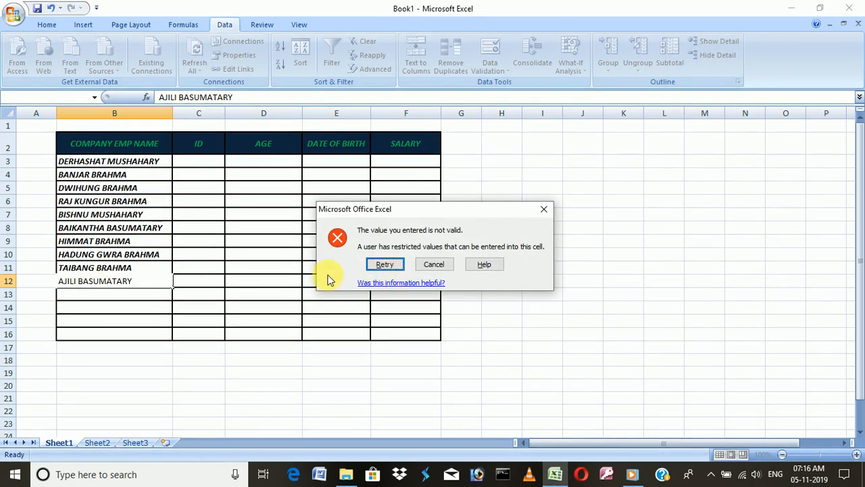
left_click(136, 281)
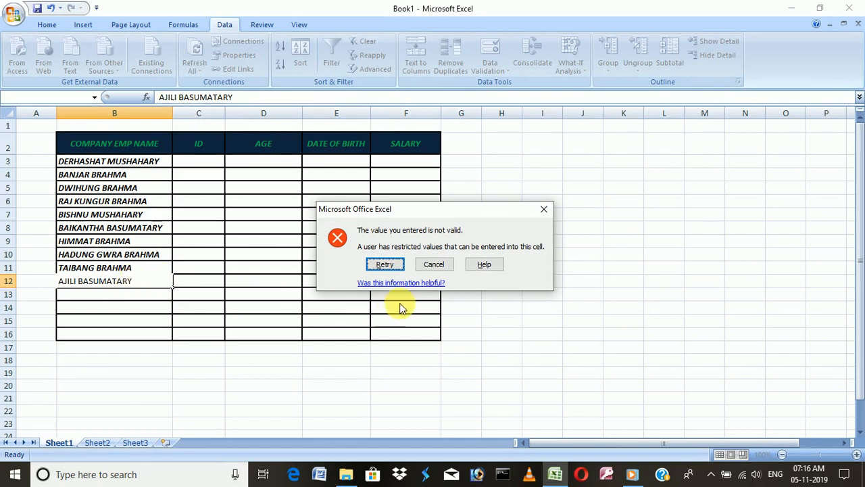
left_click(434, 265)
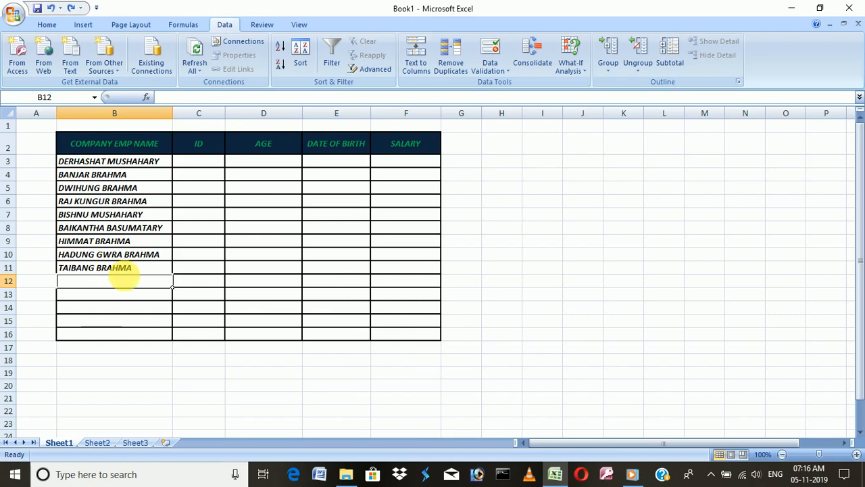
Step: Enter only the tenth employee's first name in B12
left_click(215, 166)
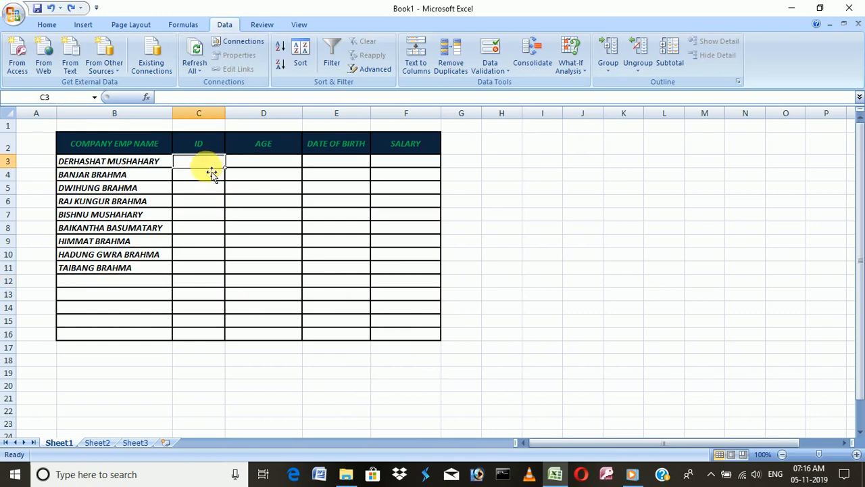
left_click(102, 284)
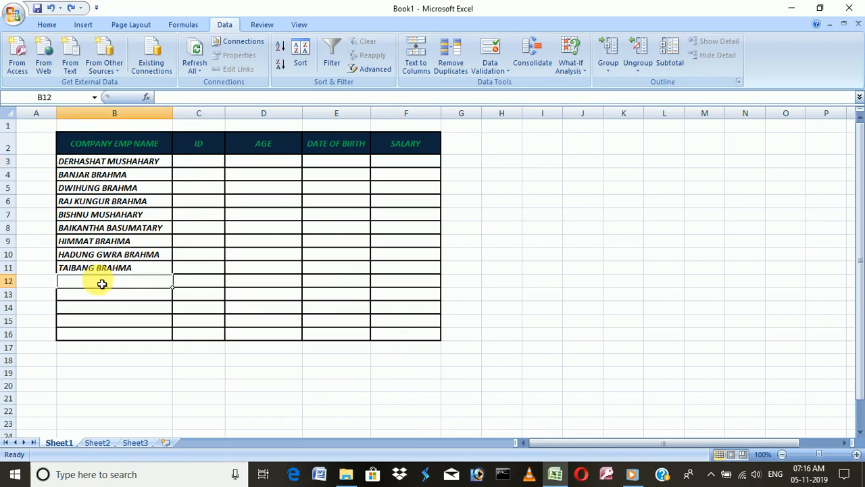
type("AJILI")
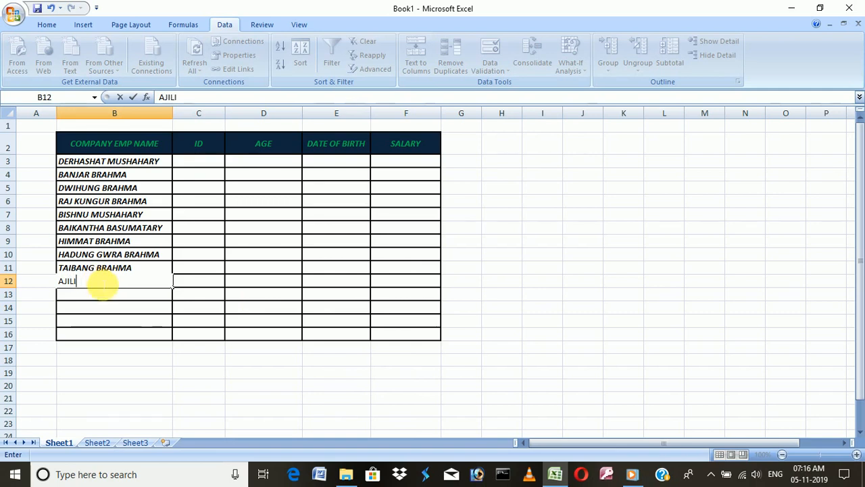
key("Return")
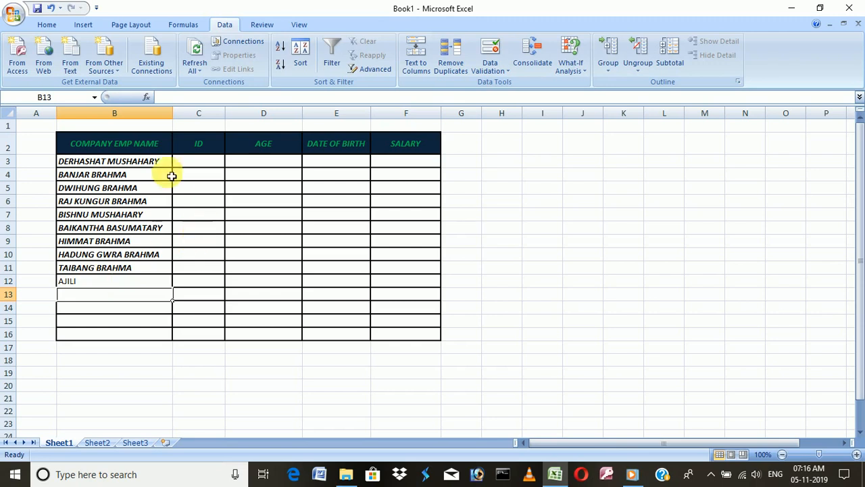
Step: Find and select all cells on the sheet that have data validation
left_click_drag(168, 163, 122, 292)
left_click(305, 253)
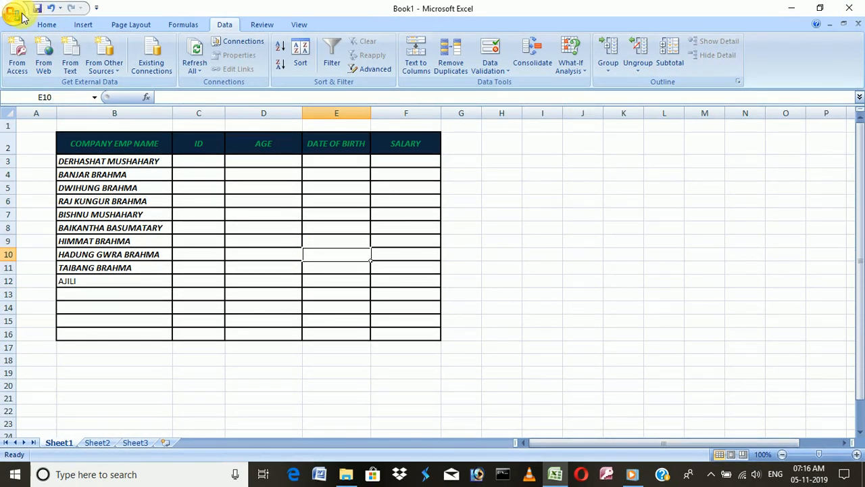
left_click(45, 25)
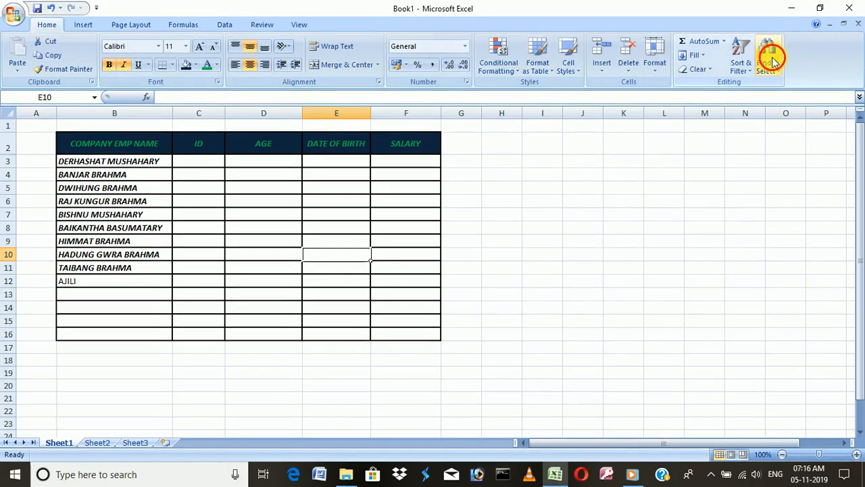
left_click(770, 61)
left_click(796, 197)
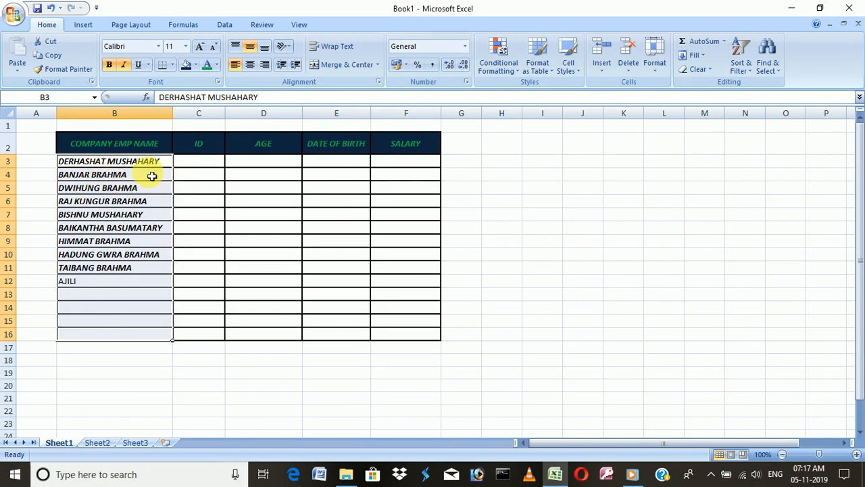
Step: Review the data validation criteria applied to B3:B16 and close the dialog with the settings kept
left_click(226, 24)
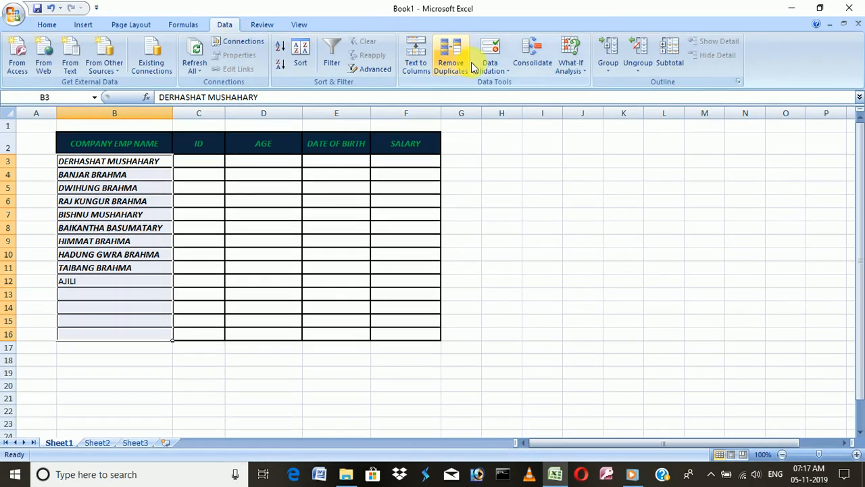
left_click(490, 66)
left_click(507, 83)
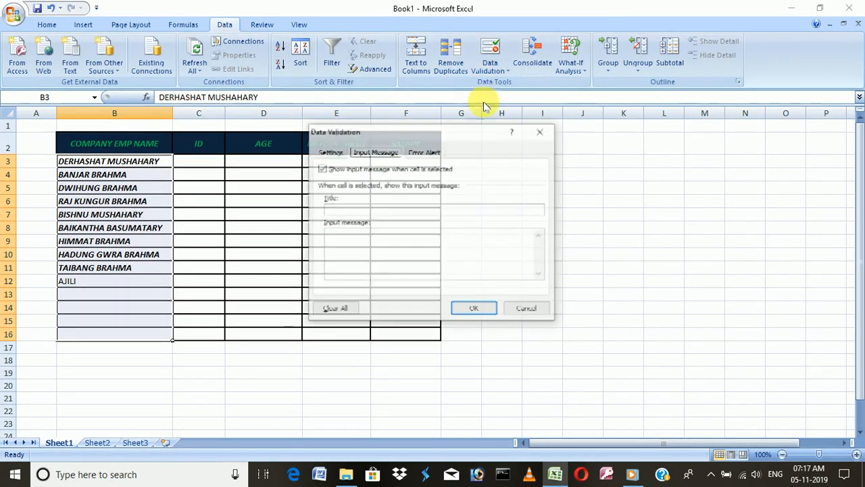
left_click(329, 152)
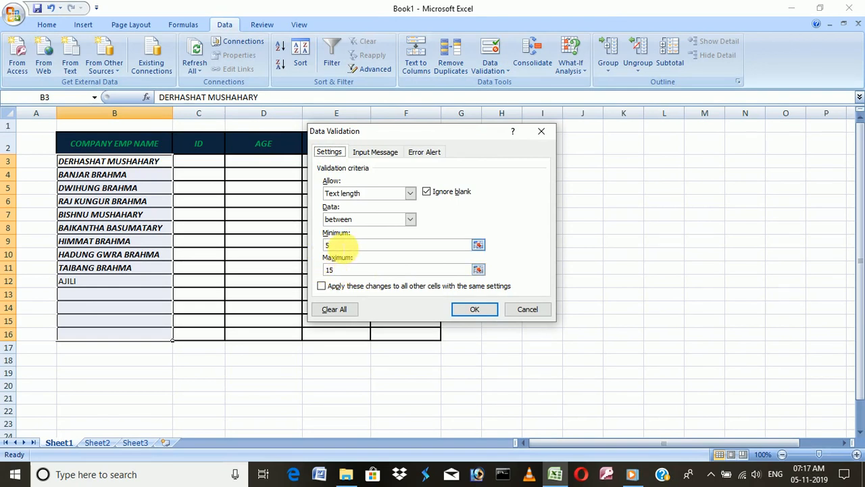
left_click(475, 310)
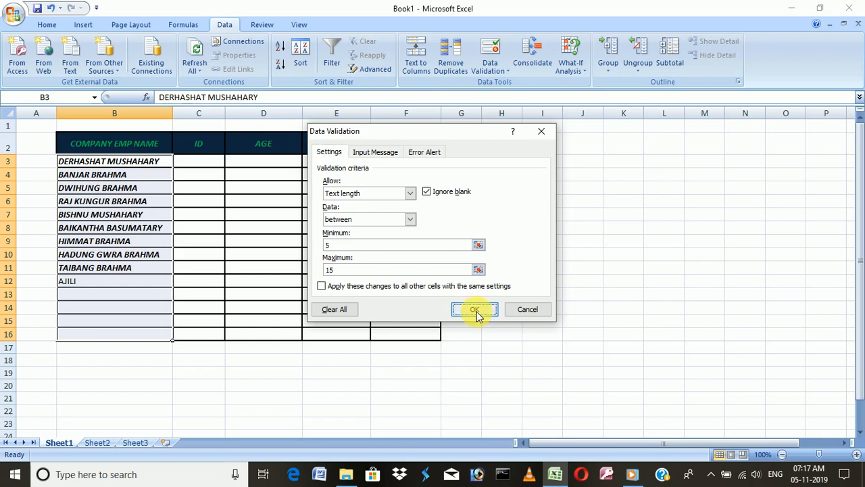
Step: Add a short surname to the employee's first name in B12, keeping the full name within 15 characters
left_click(87, 285)
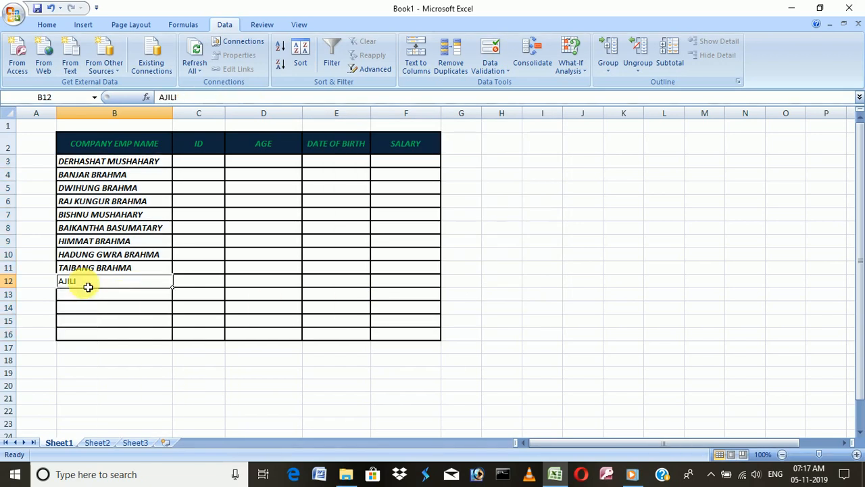
double_click(105, 284)
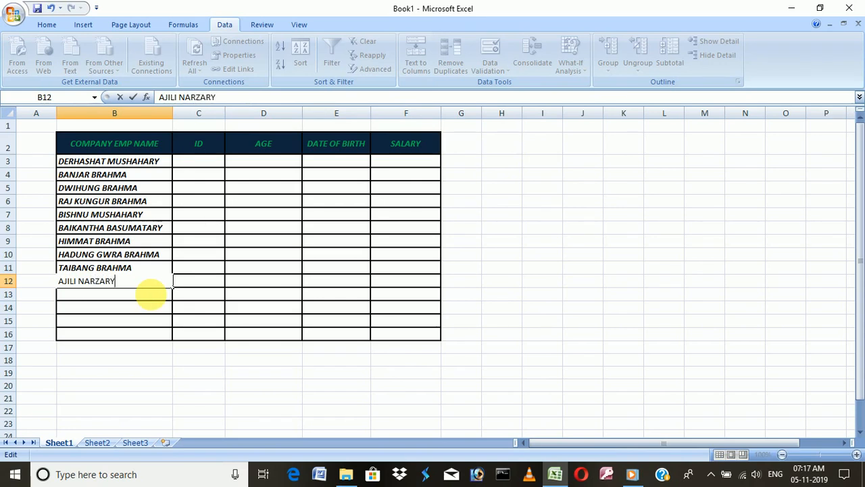
left_click(155, 298)
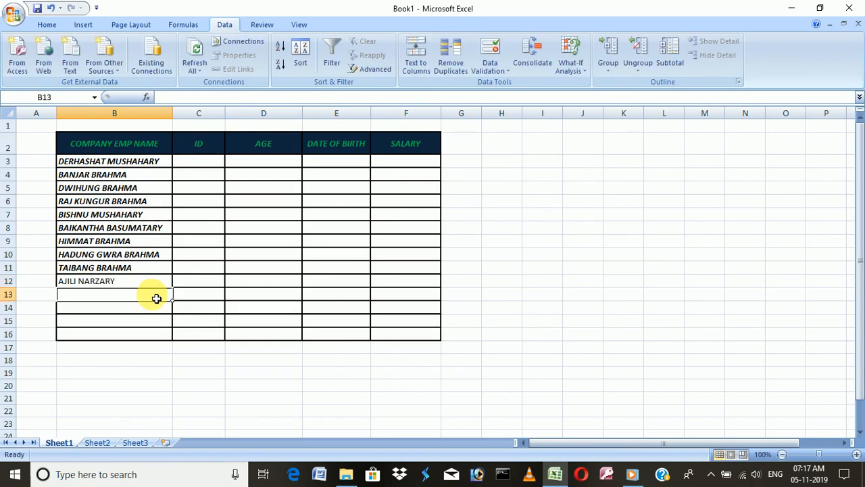
Step: Format the table cells B12:F16 as bold and italic
left_click(129, 283)
left_click_drag(137, 288, 409, 338)
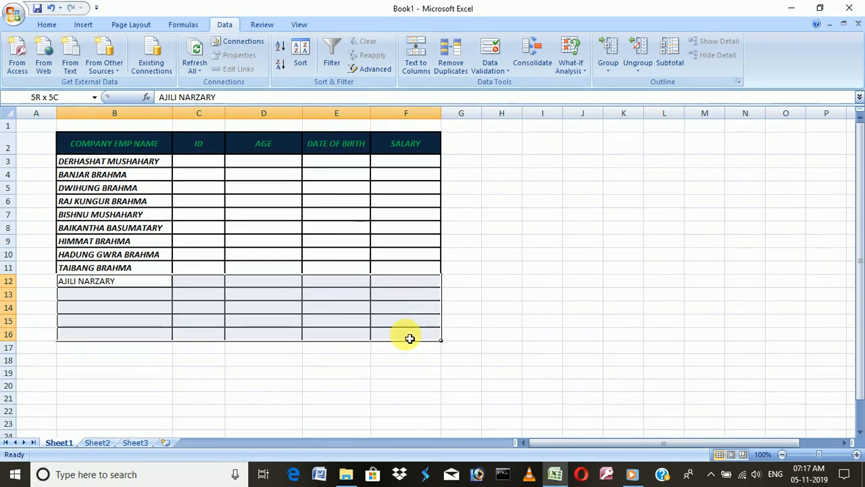
left_click(42, 26)
left_click(109, 65)
left_click(124, 65)
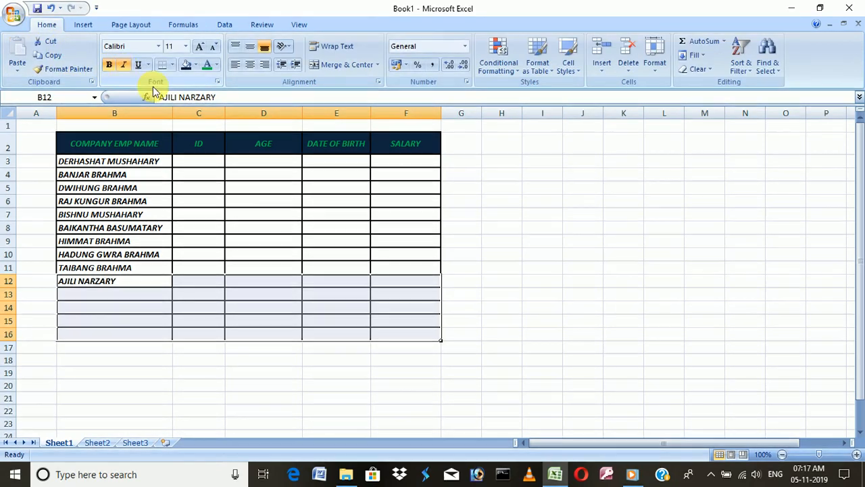
left_click(414, 296)
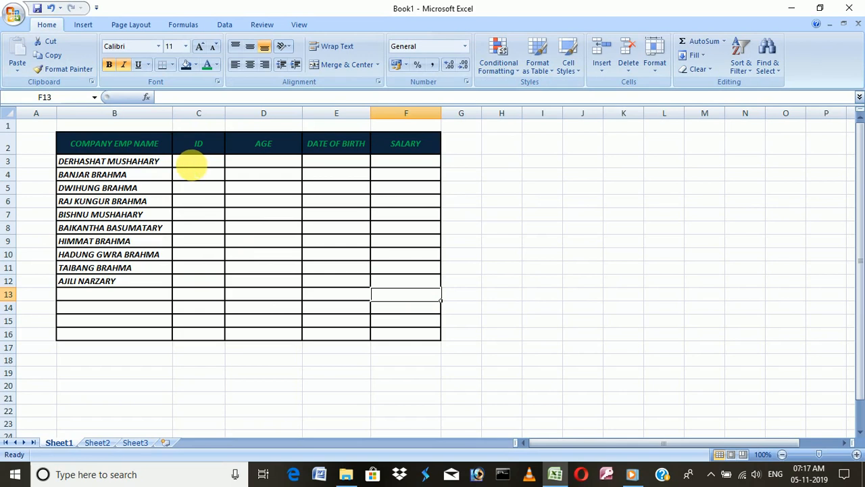
Step: Start a data validation rule for ID cells C3:C16 that allows whole numbers
left_click(195, 169)
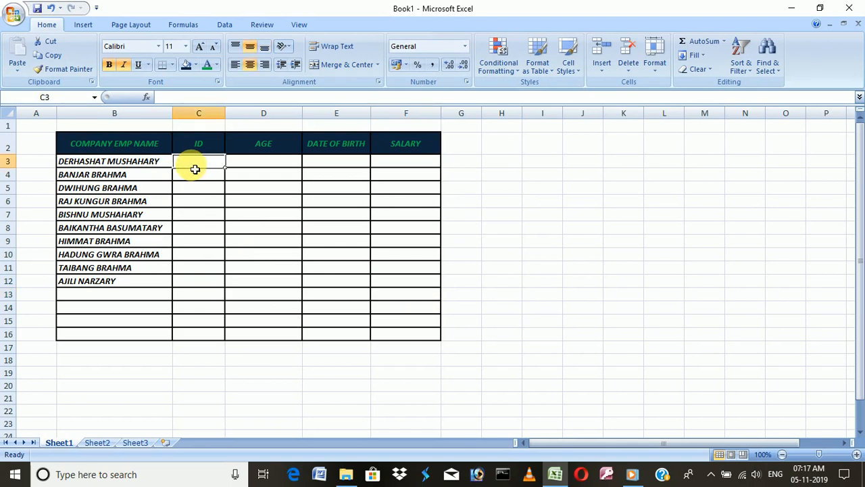
left_click_drag(196, 168, 190, 336)
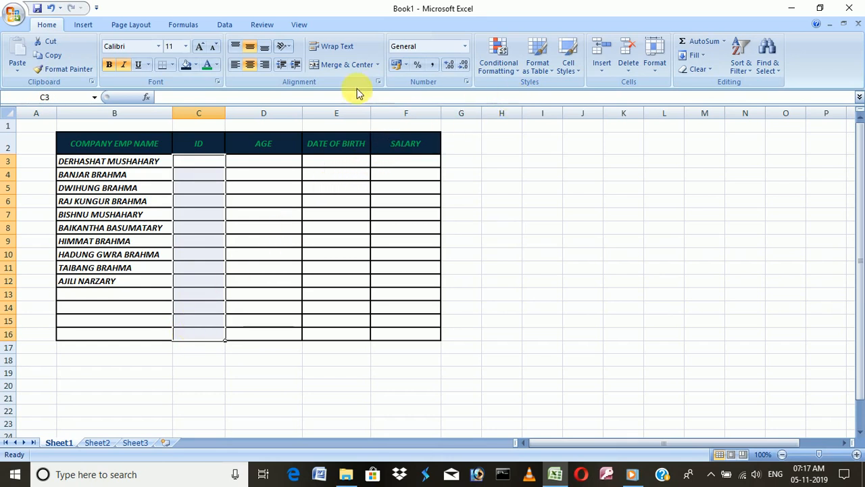
left_click(234, 25)
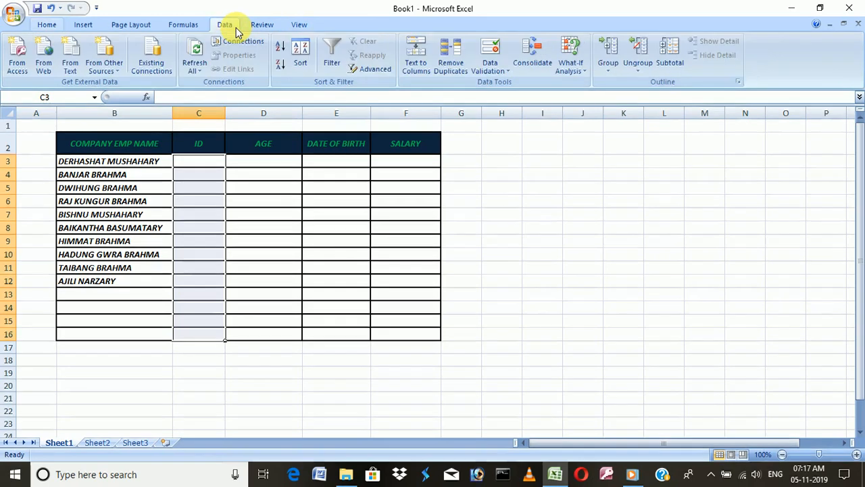
left_click(497, 71)
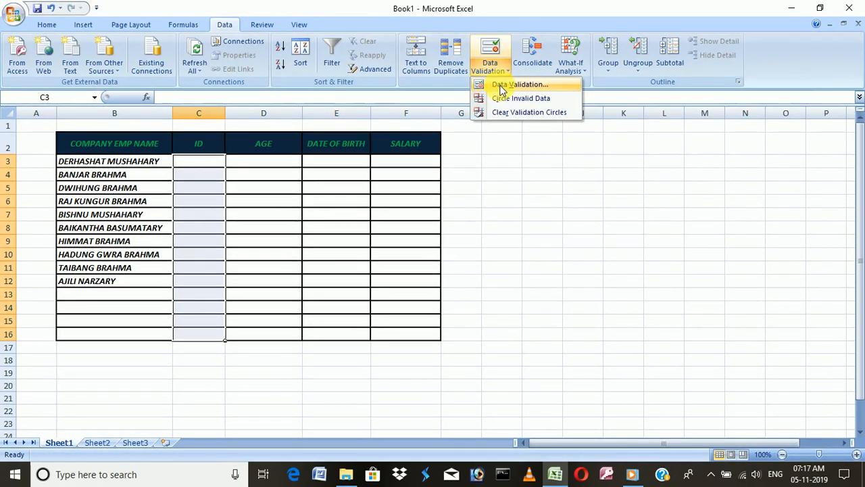
left_click(500, 87)
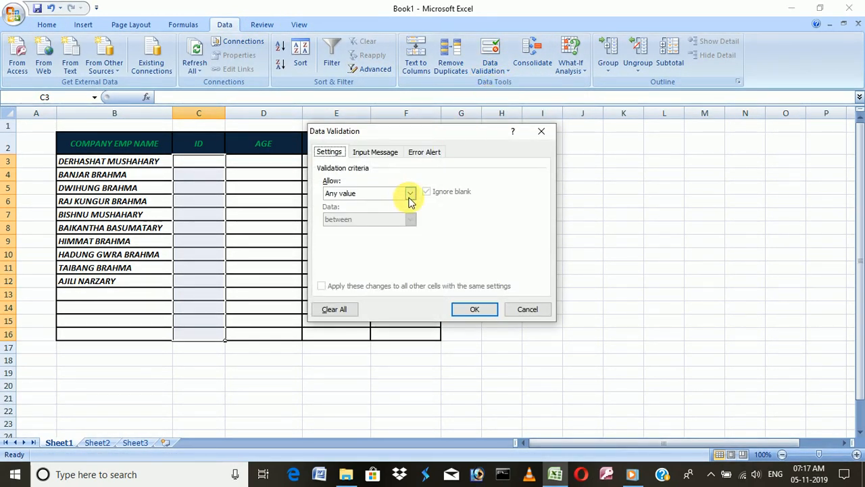
left_click(410, 194)
left_click(399, 214)
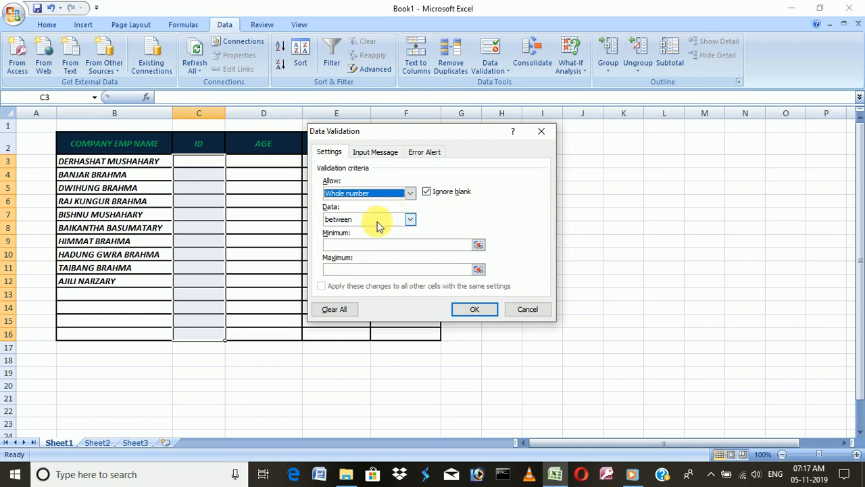
left_click(411, 219)
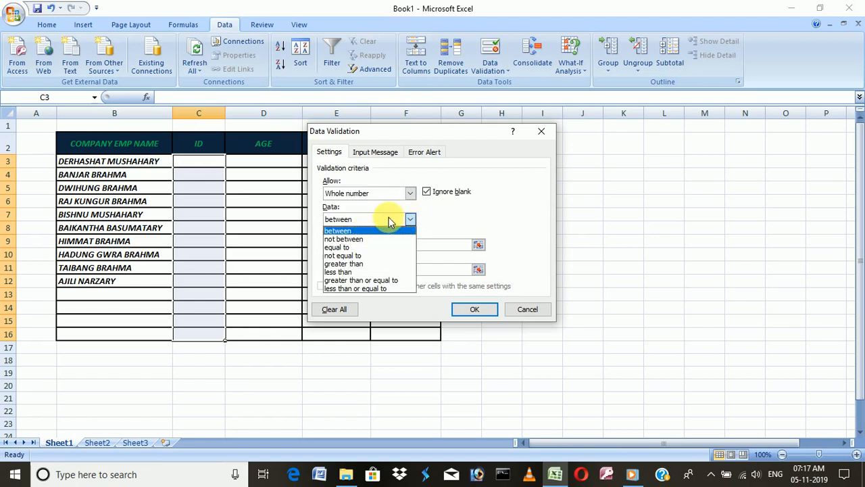
left_click(412, 191)
left_click(411, 191)
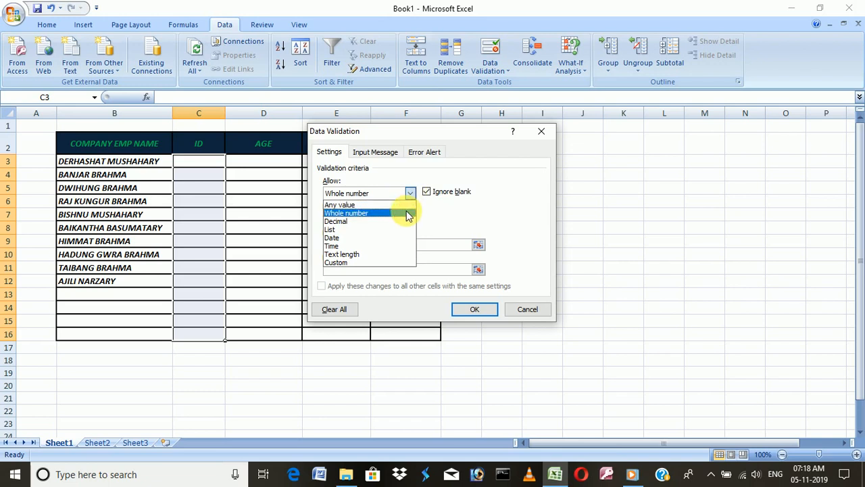
left_click(408, 213)
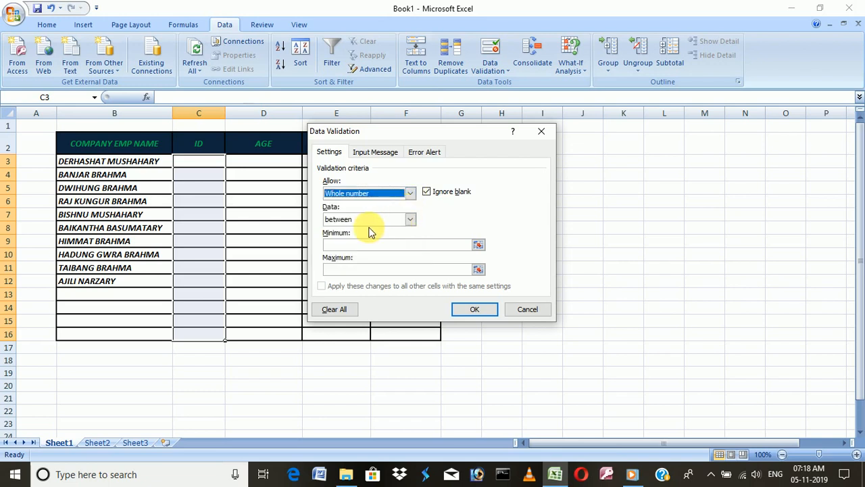
Step: Limit the whole numbers in C3:C16 to between 5 and 7 and apply the rule
left_click(412, 220)
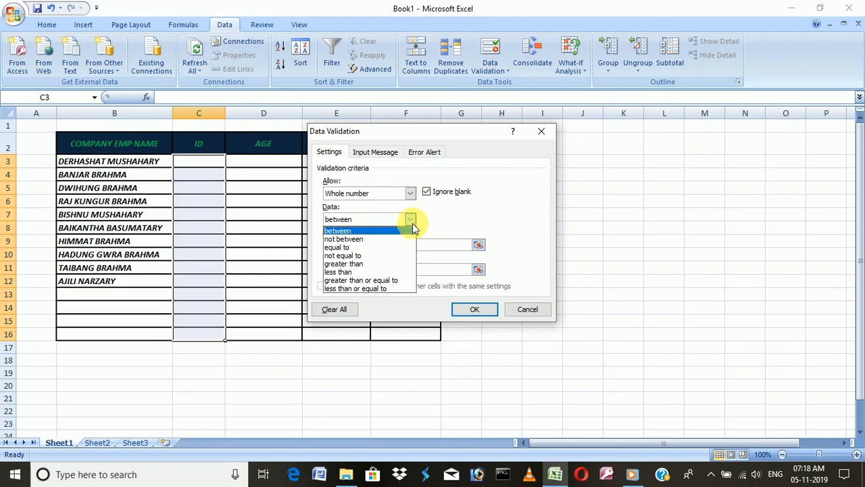
left_click(399, 230)
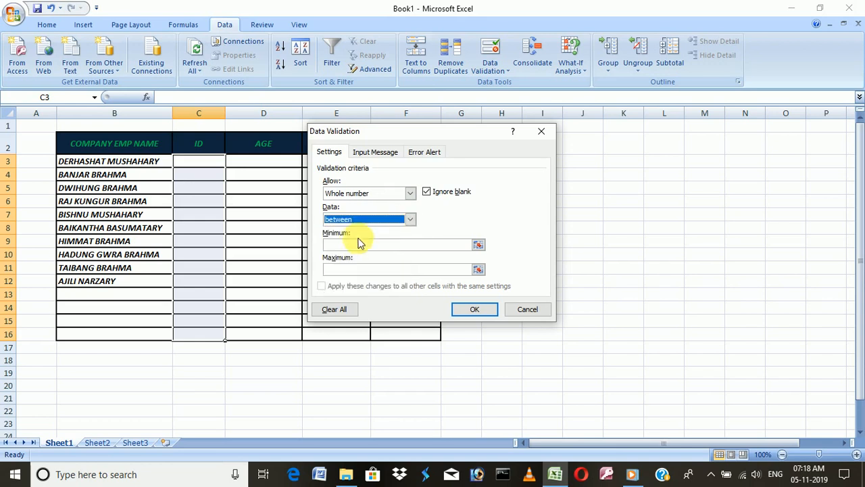
left_click(360, 244)
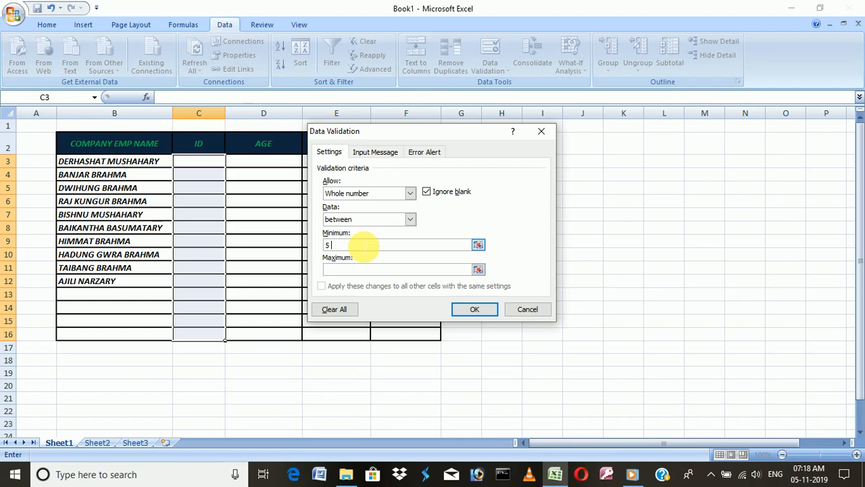
left_click(354, 266)
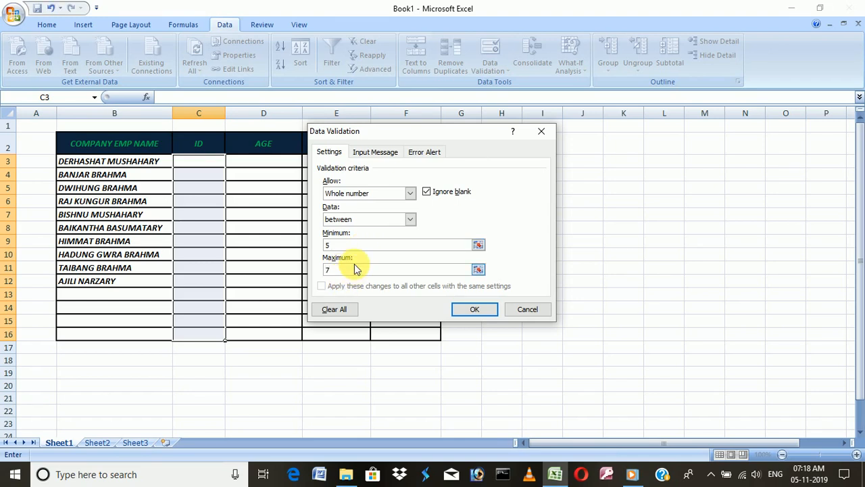
left_click(475, 311)
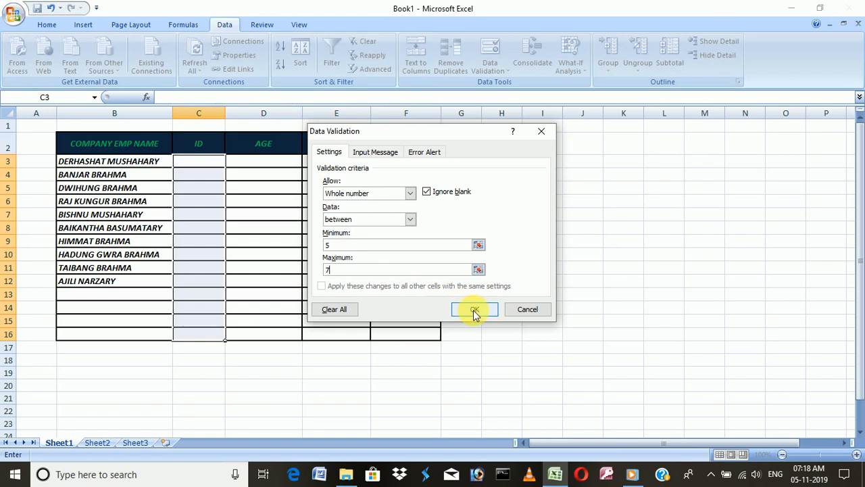
left_click(474, 311)
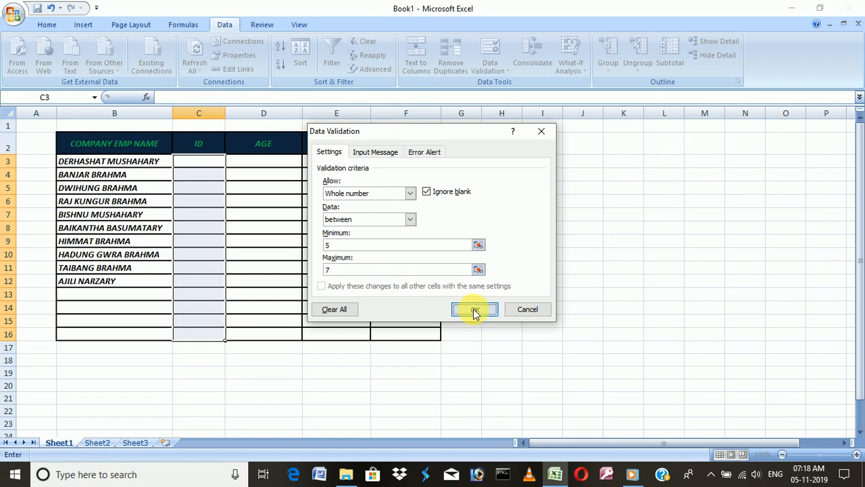
Step: Test the ID validation by trying to enter 1 in C3, and cancel the entry
left_click(200, 169)
type("1")
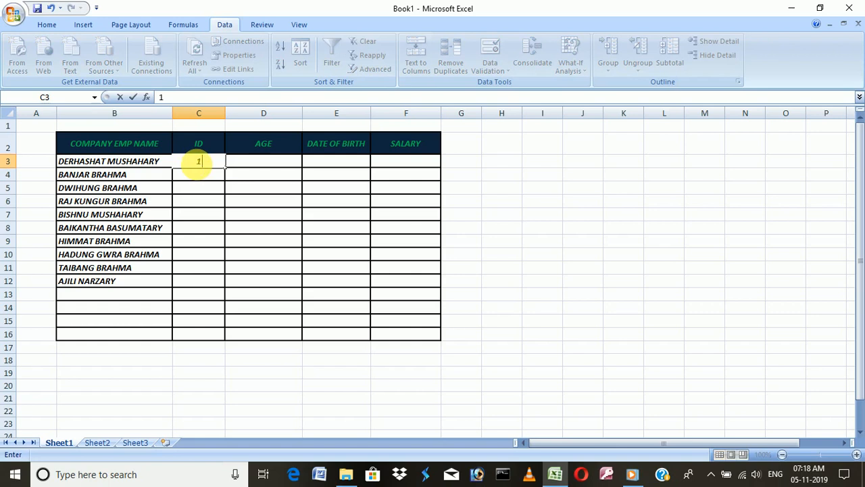
key("Return")
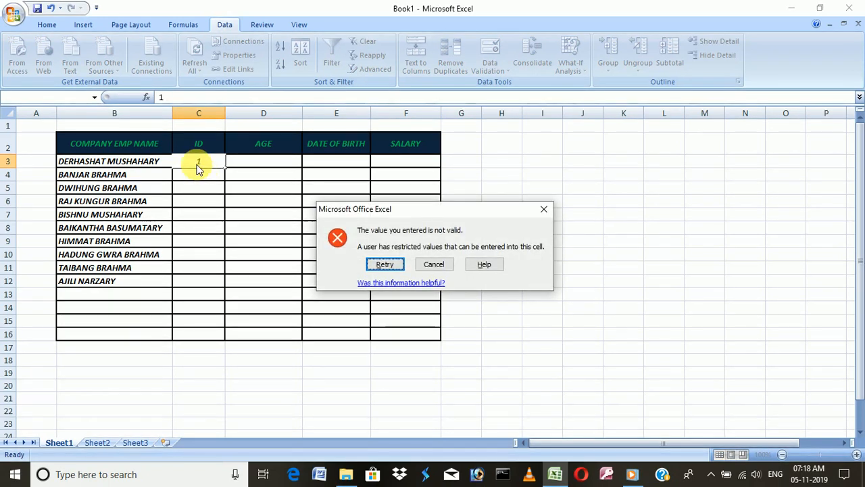
left_click(434, 264)
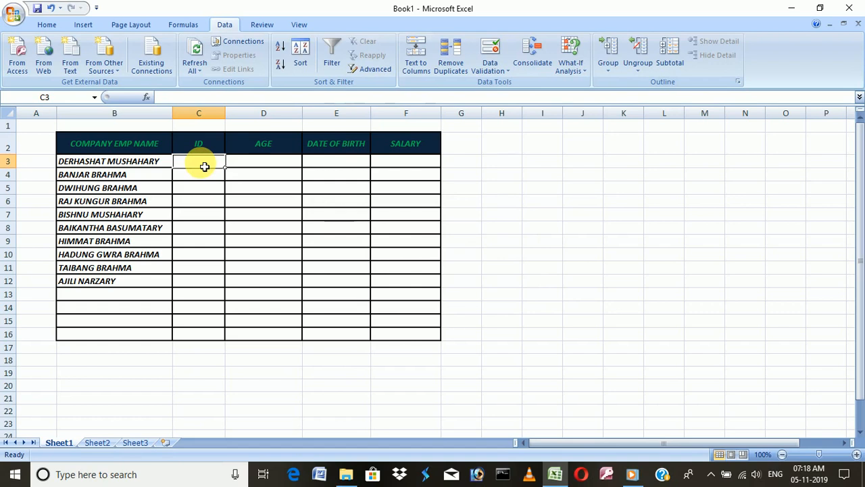
Step: Enter 5 in C3, try the value 10 in C4, and cancel the C4 entry
type("5")
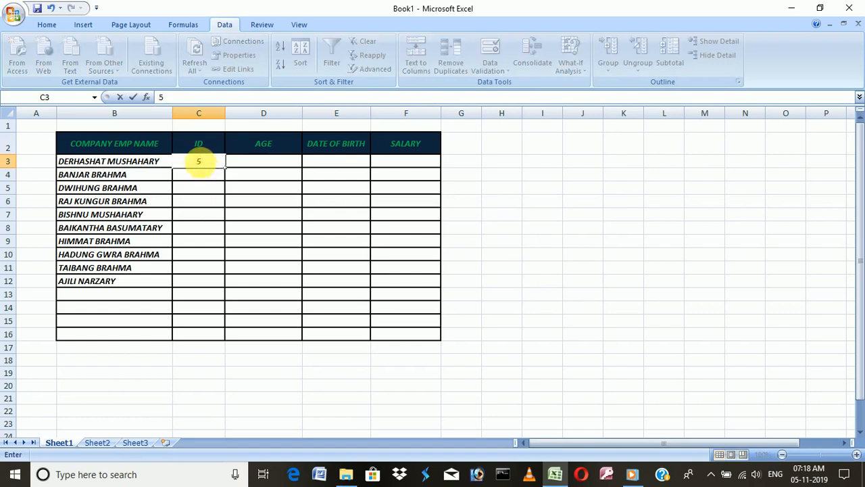
key("Return")
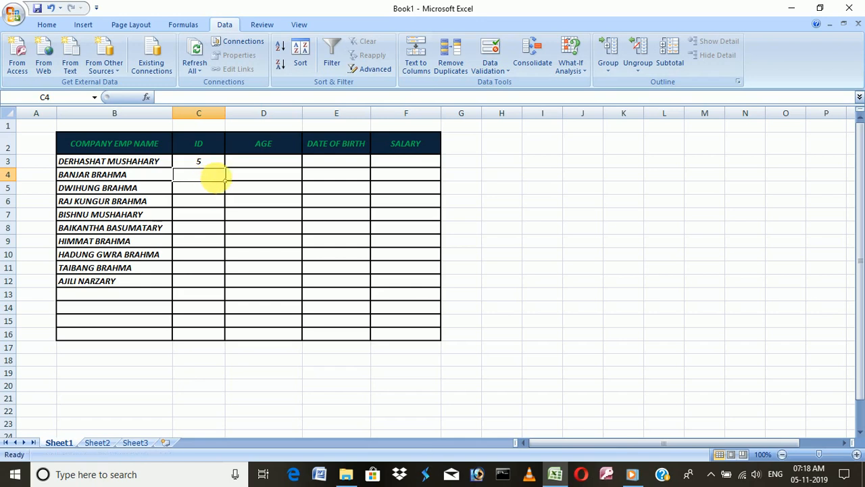
type("1")
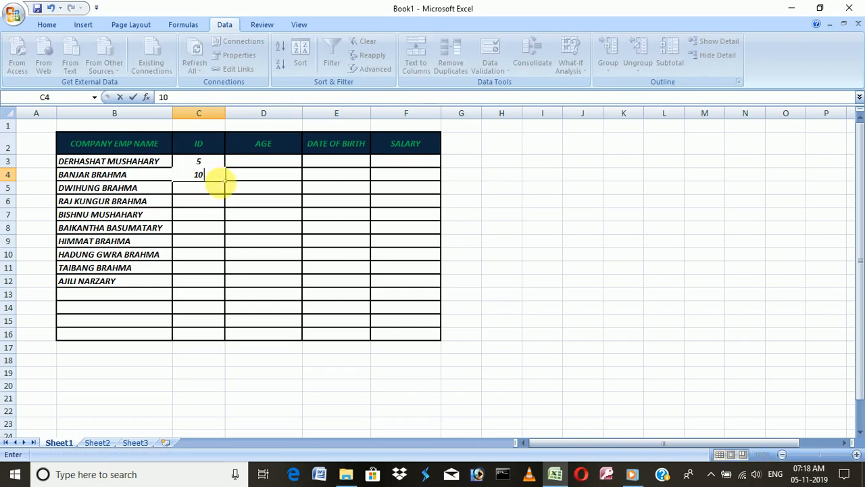
type("0")
key("Return")
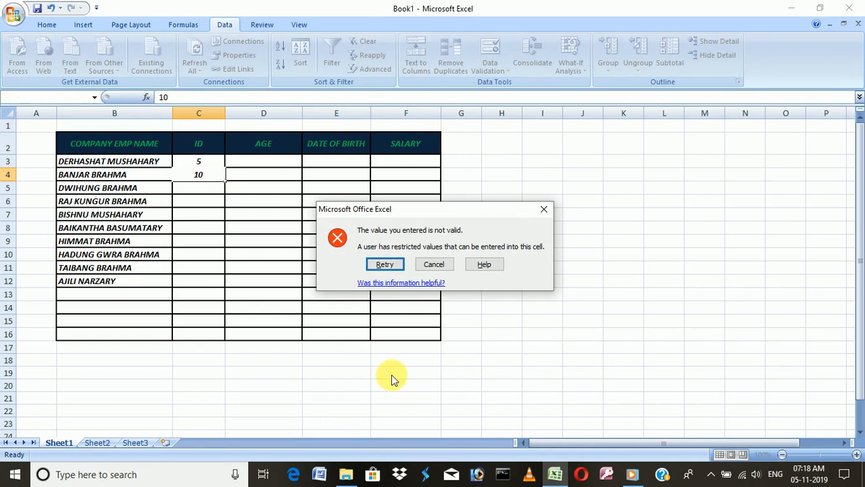
left_click(385, 264)
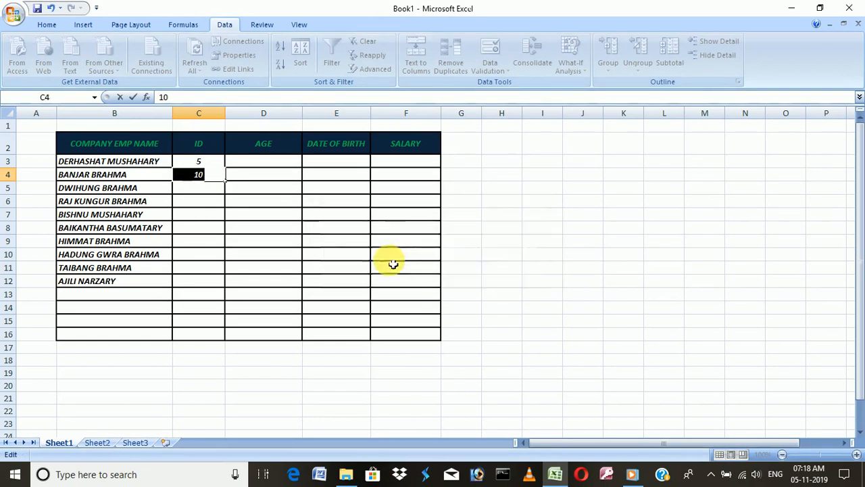
key("Return")
left_click(434, 264)
Step: Clear the test value from ID cell C3
left_click(214, 164)
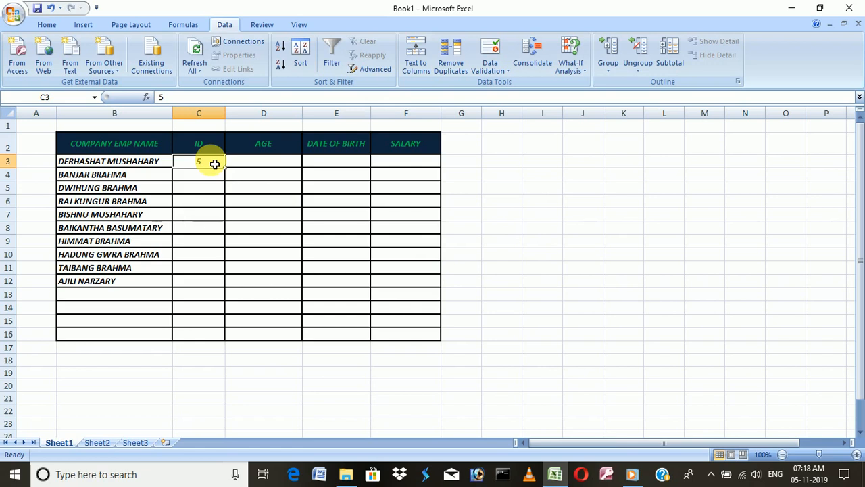
key("BackSpace")
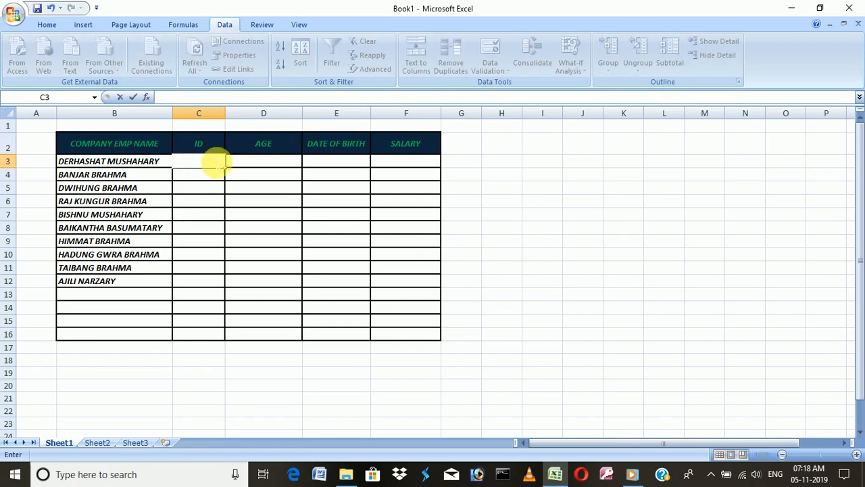
left_click(276, 174)
Step: Change the whole number limits for C3:C16 to a minimum of 100 and a maximum of 150
left_click_drag(198, 160, 203, 331)
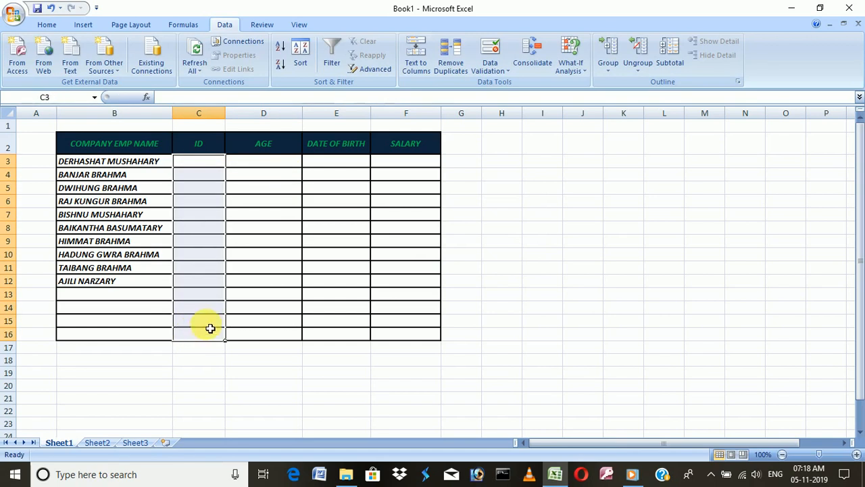
left_click(501, 76)
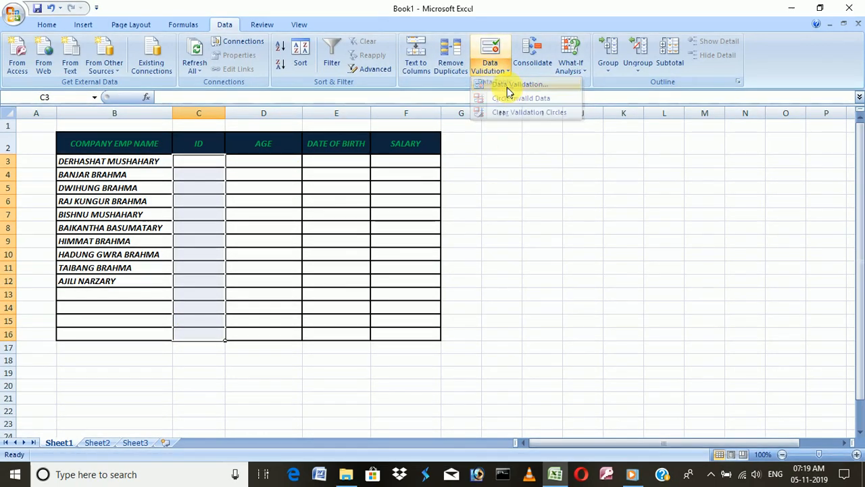
left_click(500, 84)
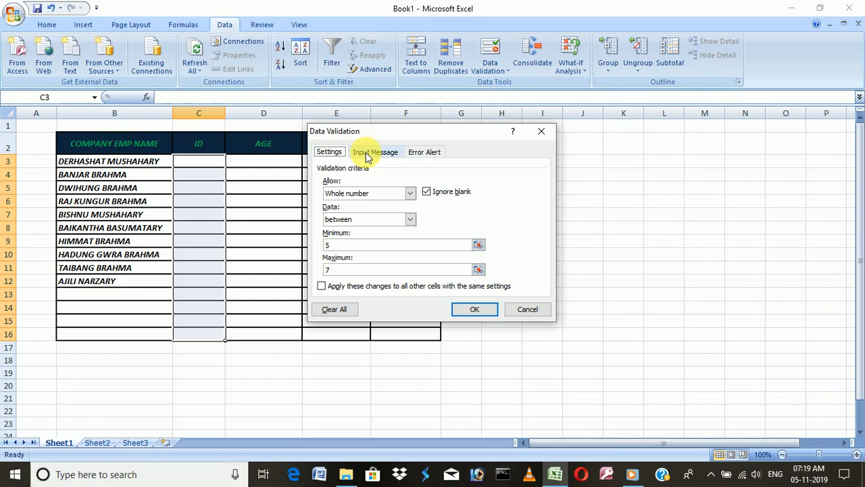
left_click(323, 246)
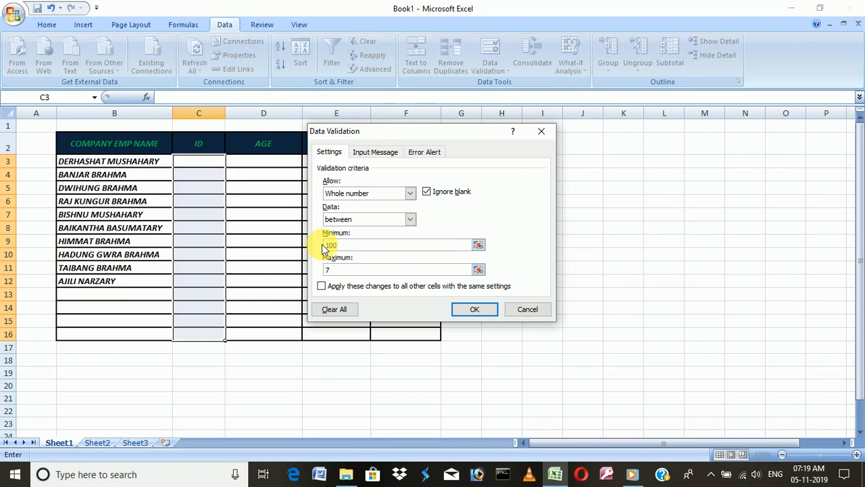
double_click(330, 272)
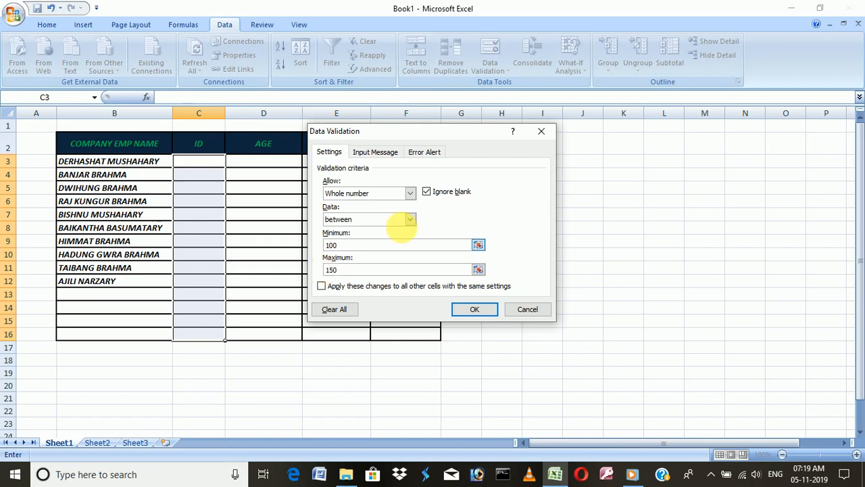
Step: Add an input message titled "info" with the text "between 100 to 150" to the ID validation
left_click(390, 153)
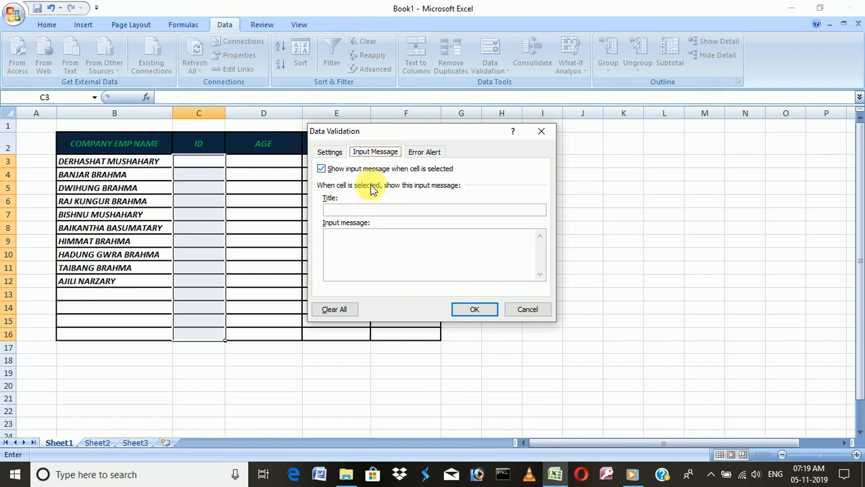
left_click(363, 212)
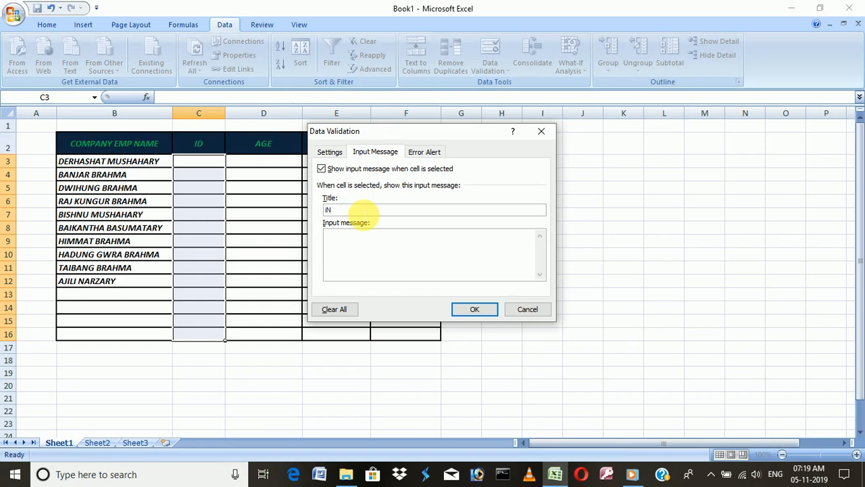
key("BackSpace")
type("nfo")
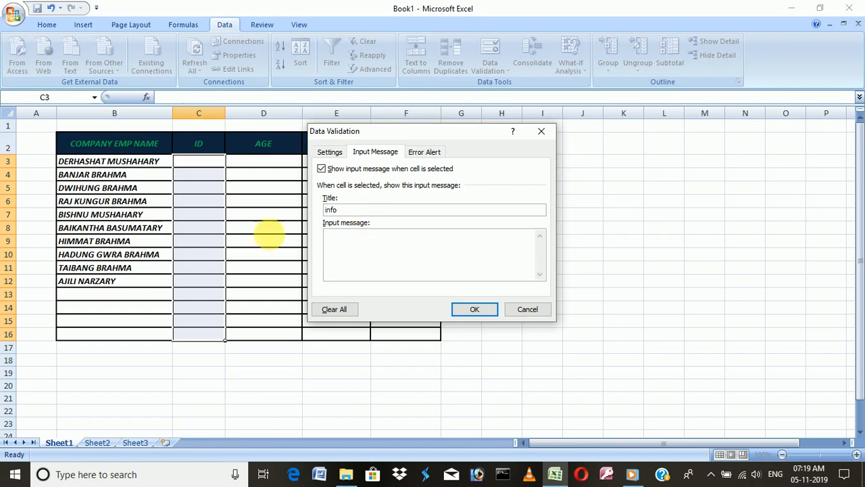
left_click(371, 252)
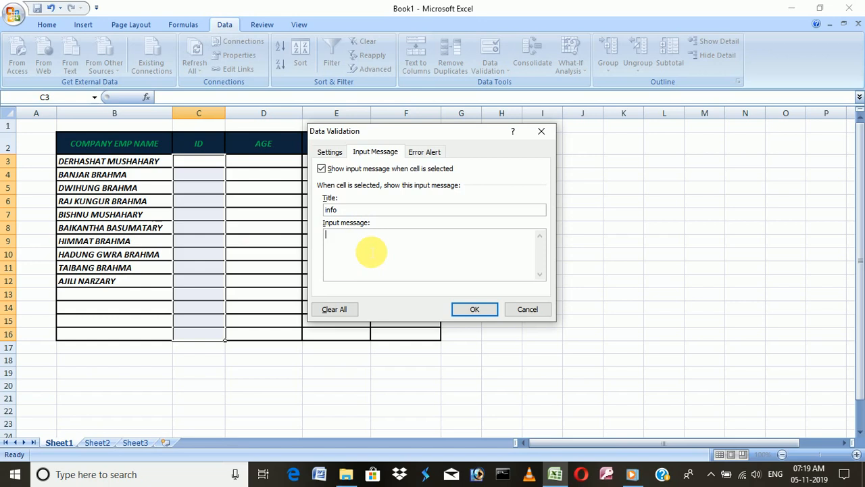
type("between 100 TO")
key("BackSpace")
key("BackSpace")
type("to 150")
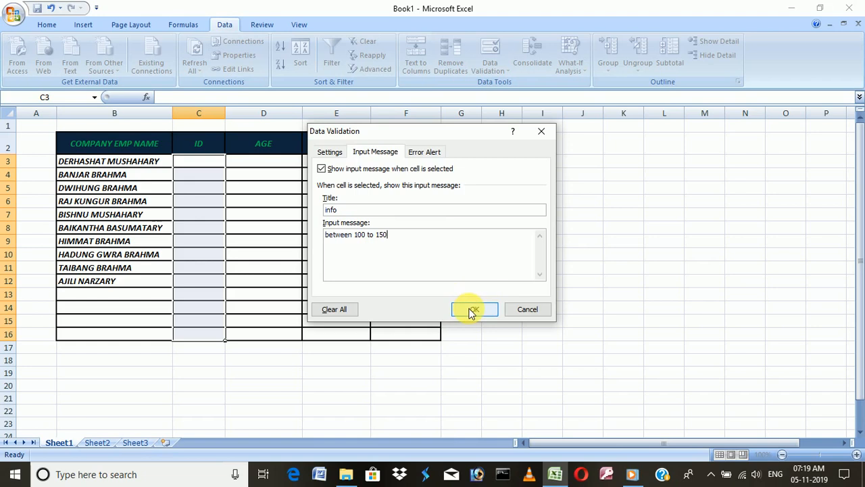
Step: Add a Stop error alert titled "info" with the message "100 to 150" to the ID validation and apply it
left_click(432, 152)
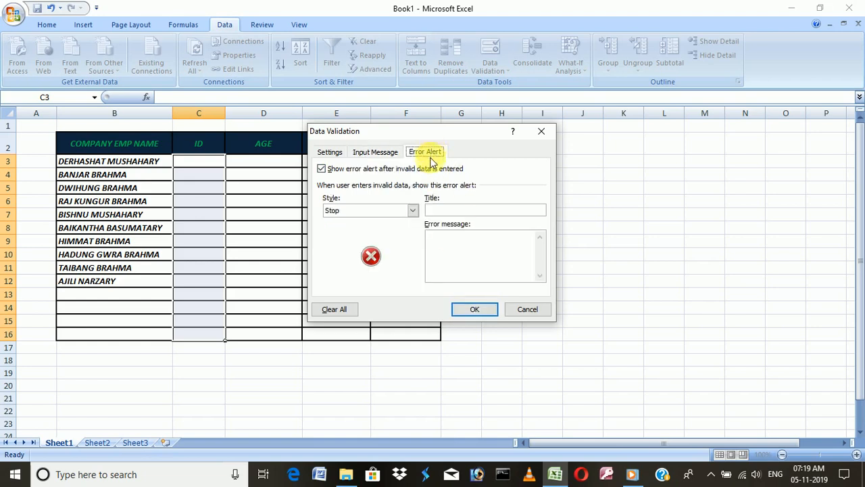
left_click(444, 209)
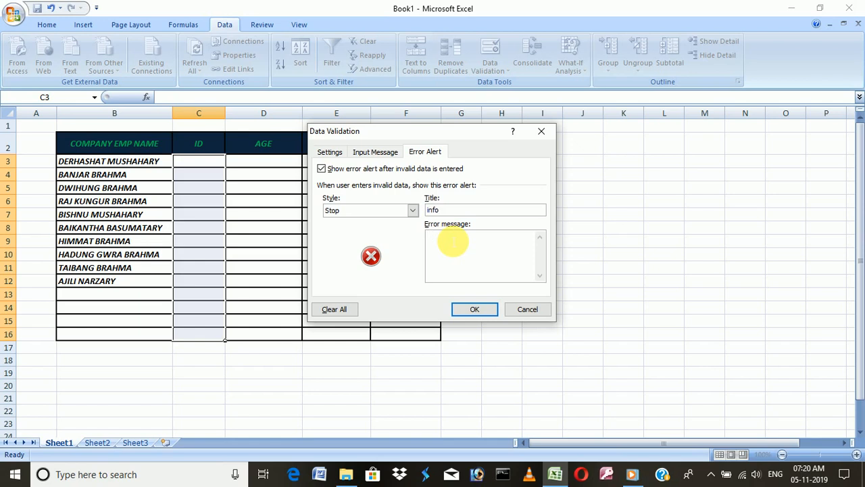
type("100 to 150")
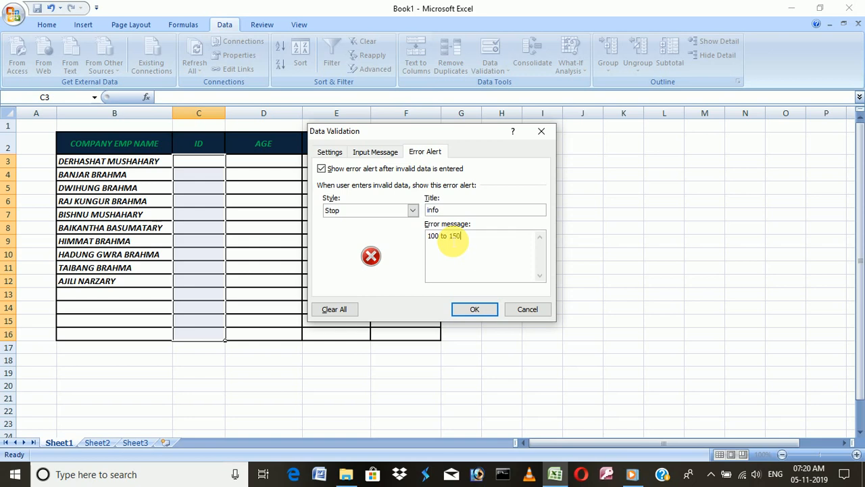
left_click(484, 313)
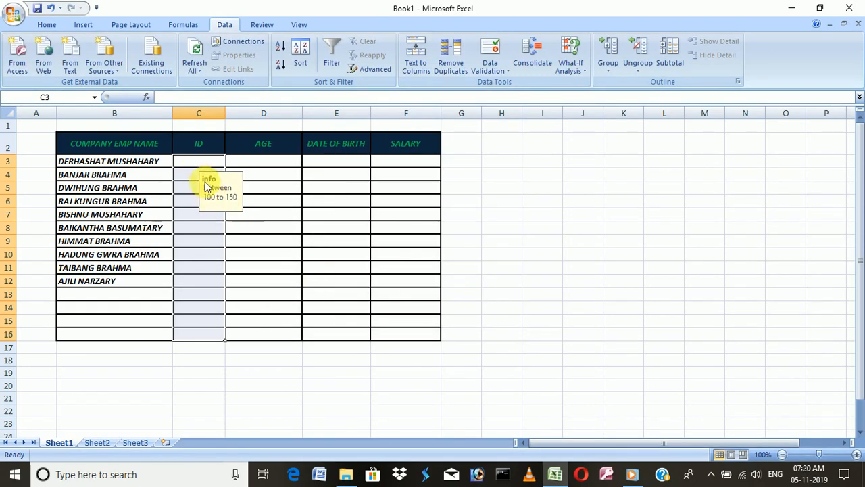
Step: Test the ID validation by trying the value 1 in C3, and cancel the entry
left_click(194, 166)
type("1")
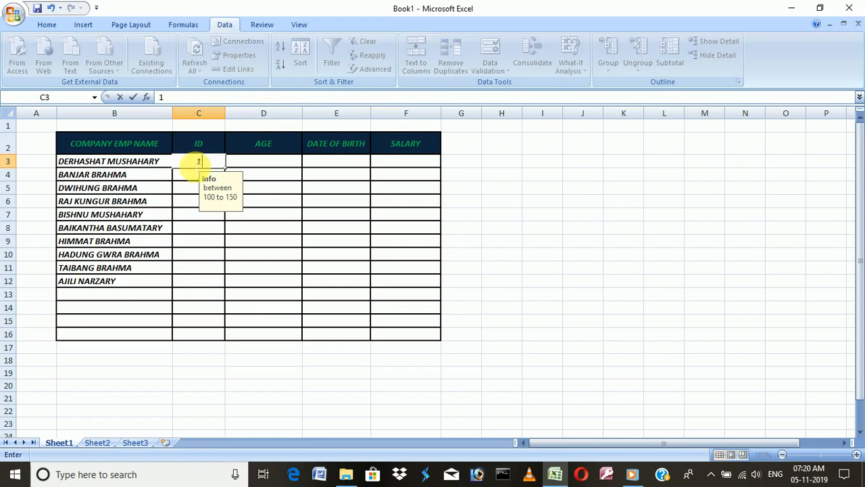
key("Return")
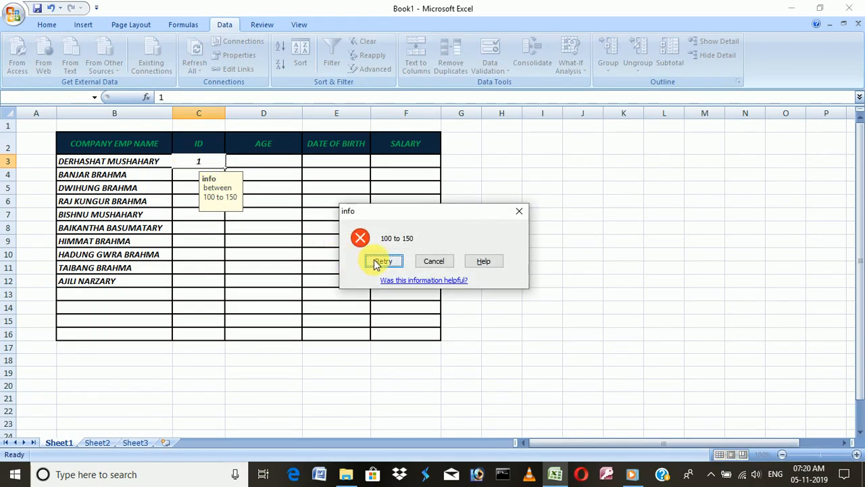
left_click(432, 262)
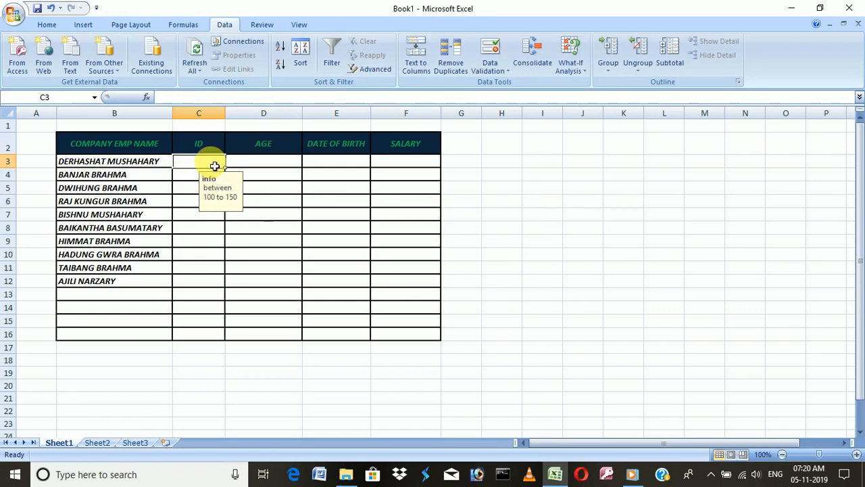
Step: Enter 100 in C3 and fill the ID column down to C16 as a series
type("10")
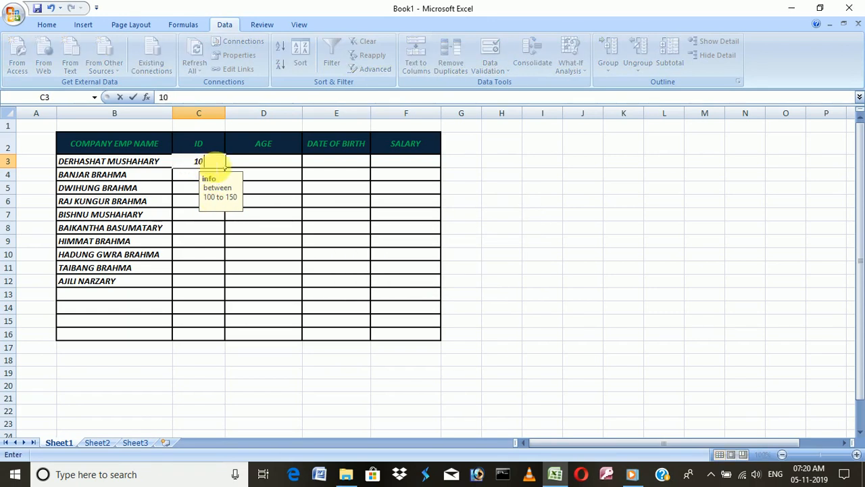
type("0")
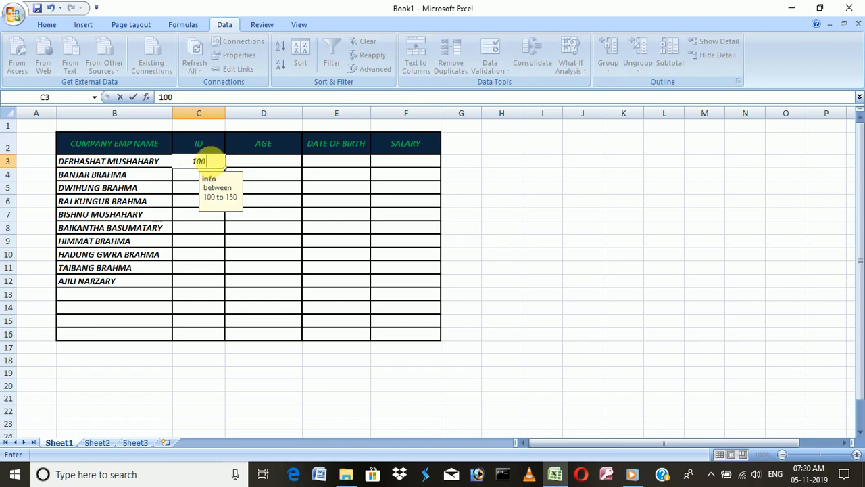
left_click(224, 164)
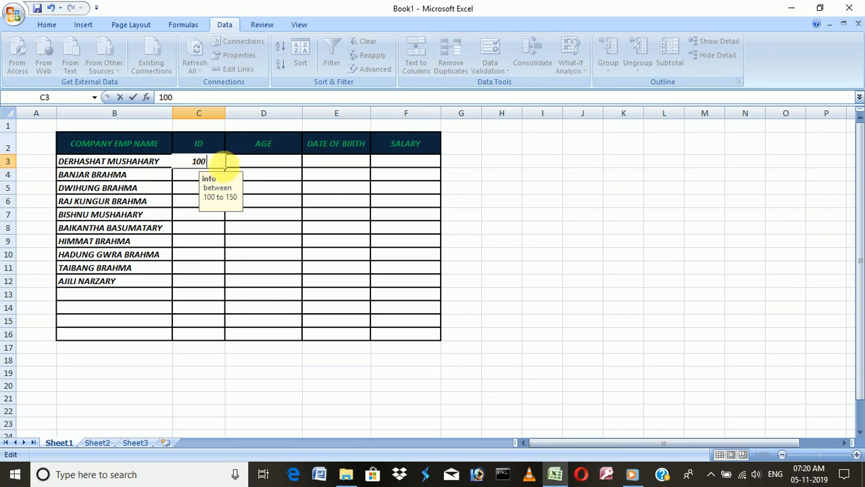
left_click_drag(226, 168, 218, 343)
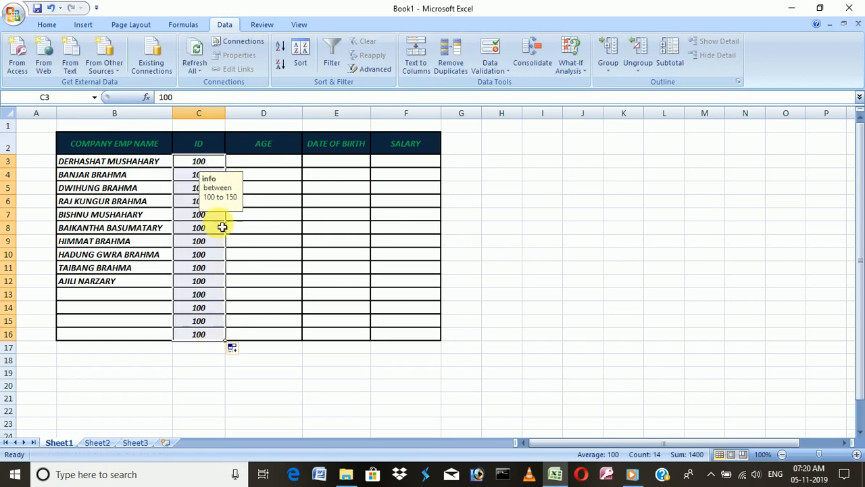
left_click(237, 352)
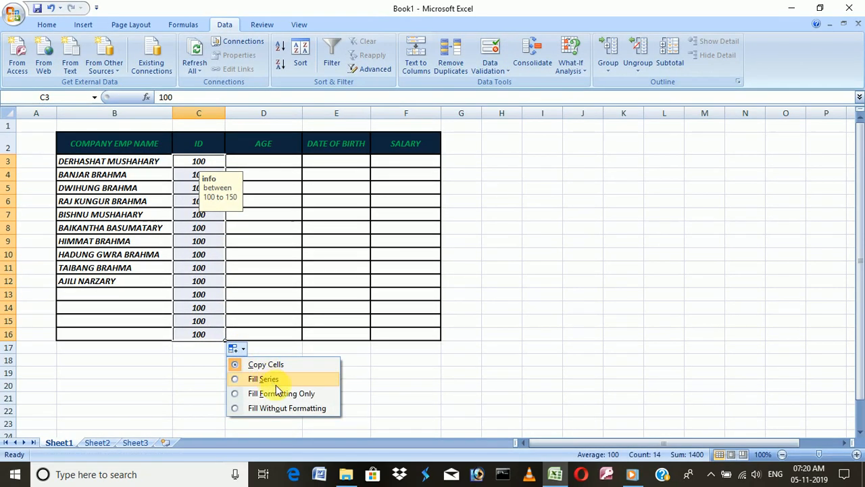
left_click(274, 381)
left_click(351, 371)
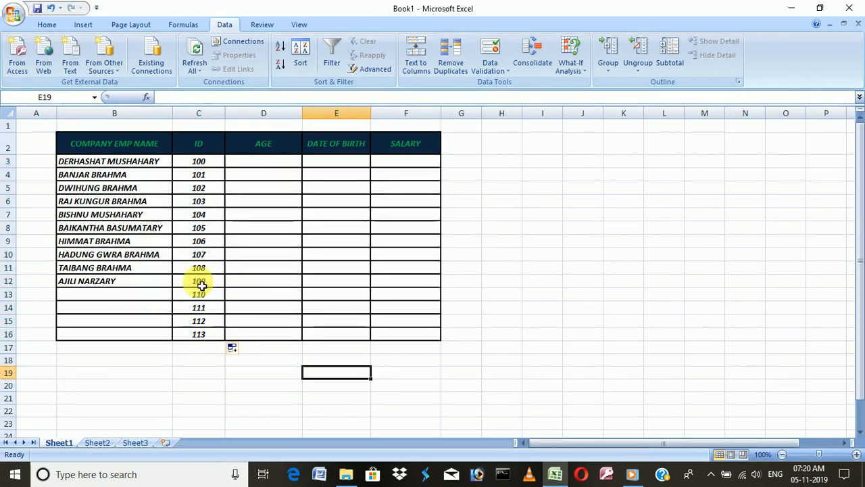
Step: Copy the employee names in B6:B10 and paste them starting at B13
left_click(123, 295)
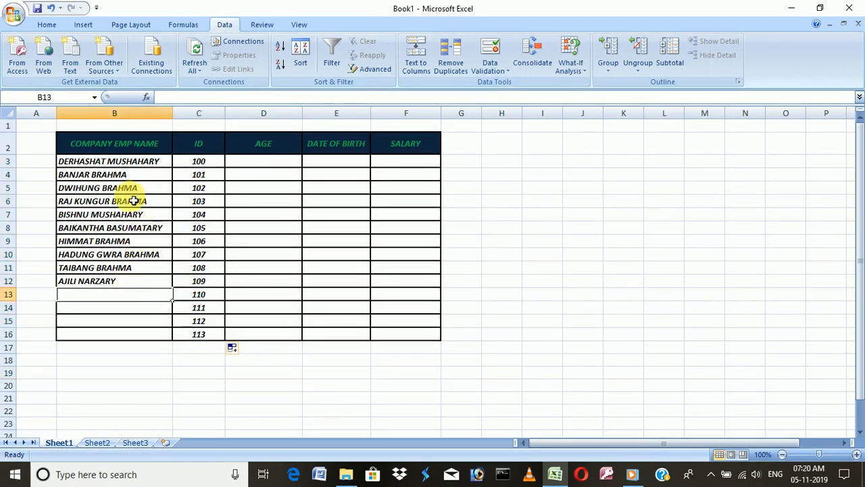
left_click_drag(161, 202, 152, 260)
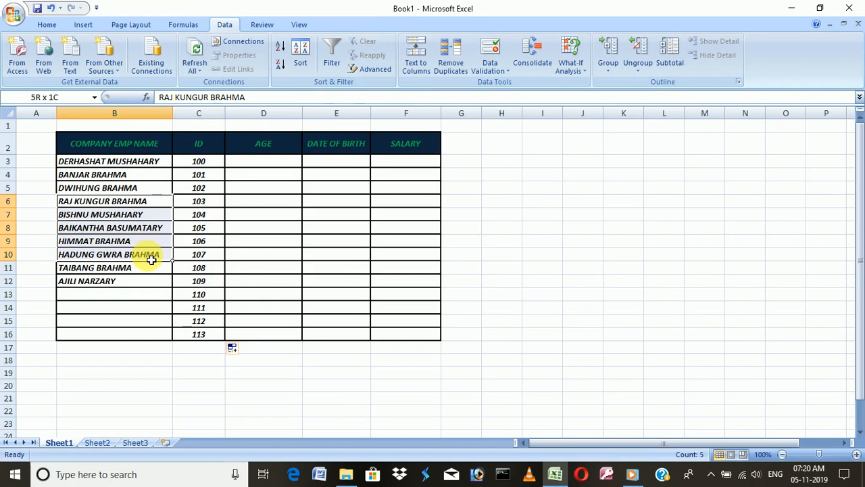
right_click(151, 260)
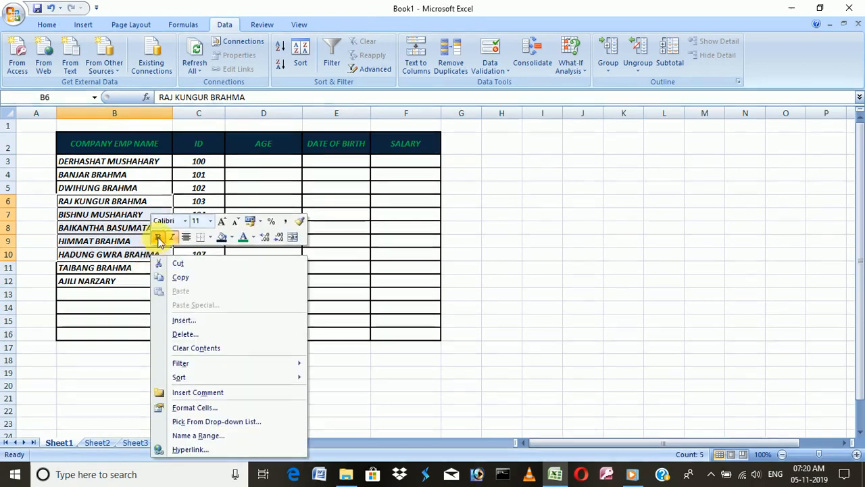
left_click(180, 278)
left_click(143, 298)
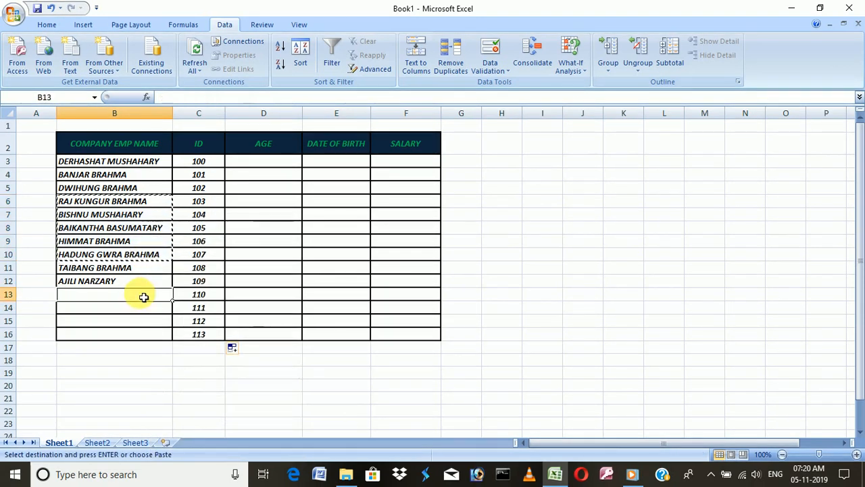
right_click(143, 298)
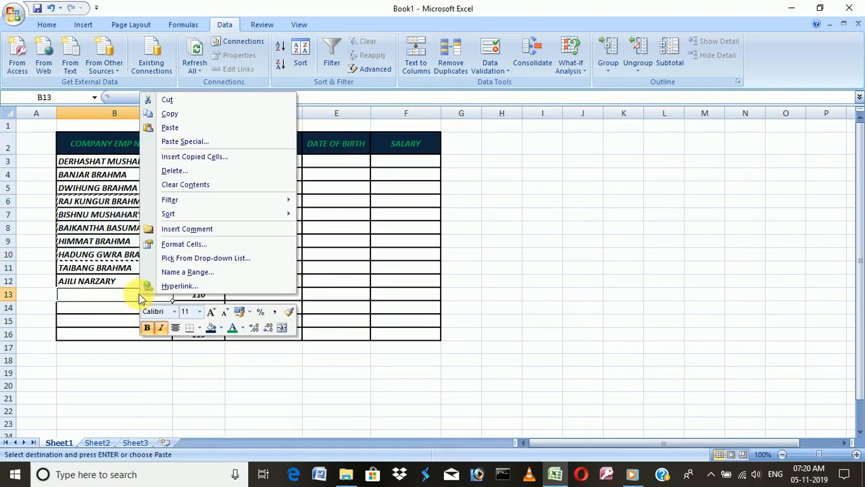
left_click(170, 128)
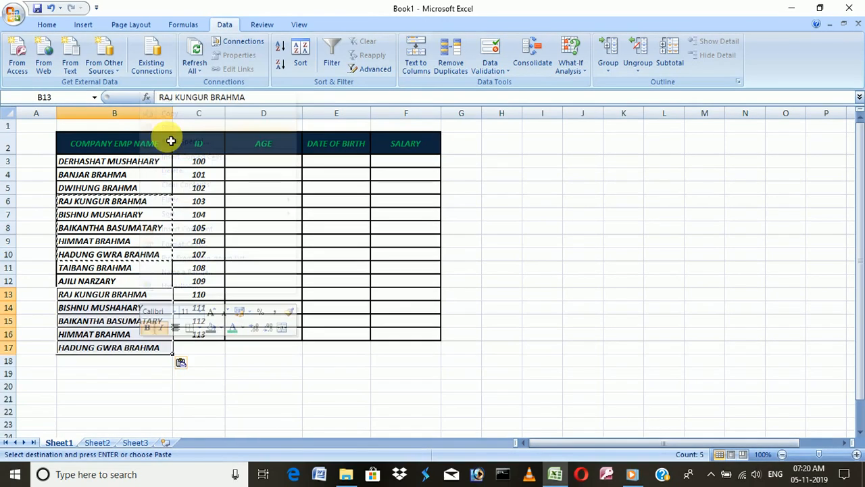
Step: Delete the surplus name pasted below the table in B17
left_click(160, 349)
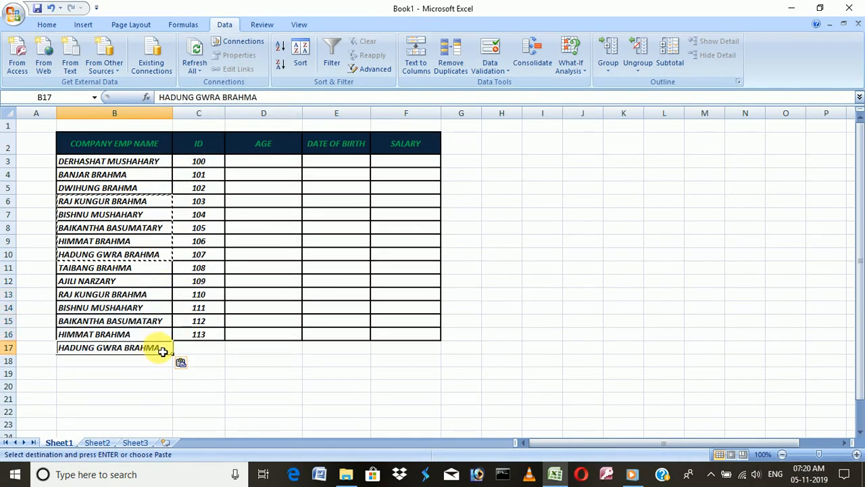
key("Delete")
left_click(198, 359)
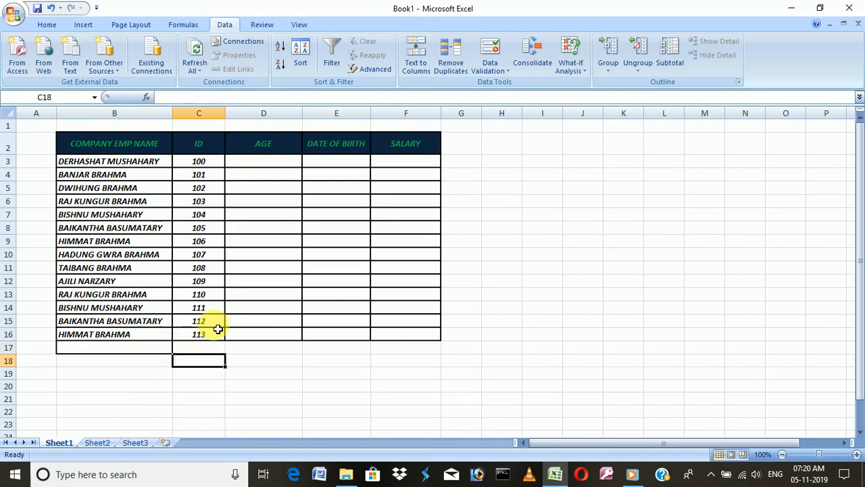
left_click(217, 323)
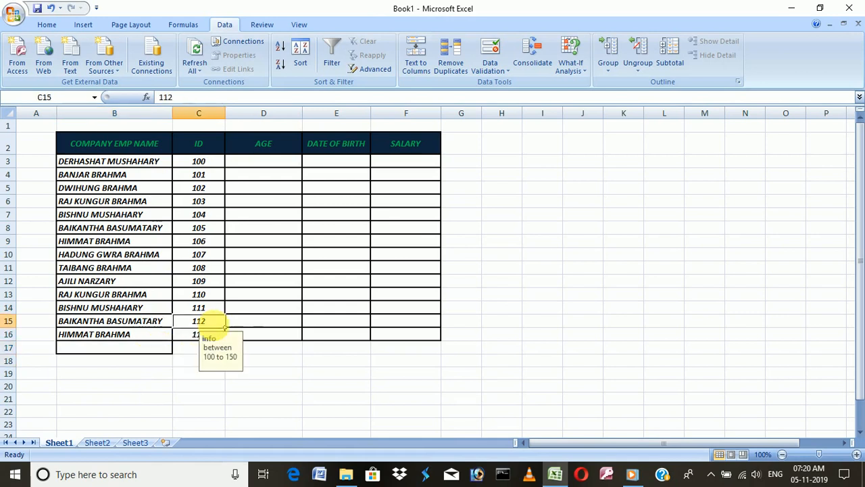
Step: Remove the leftover borders from the empty cell B17 through its cell formatting
right_click(153, 352)
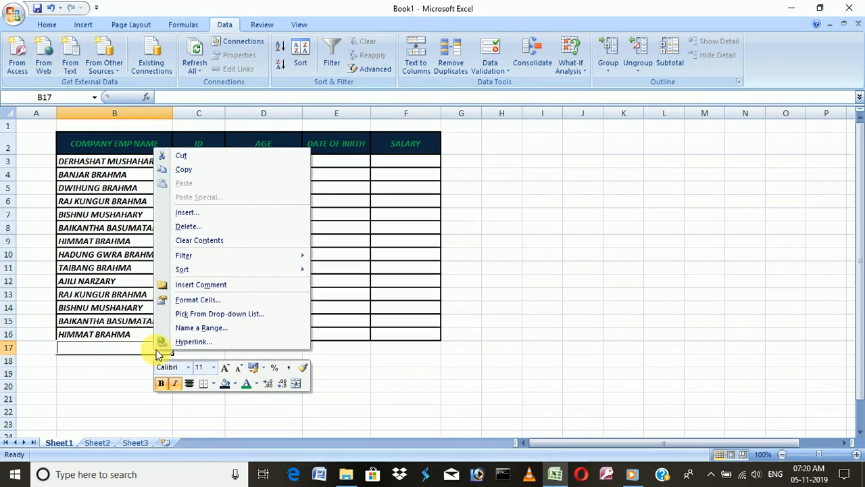
left_click(198, 301)
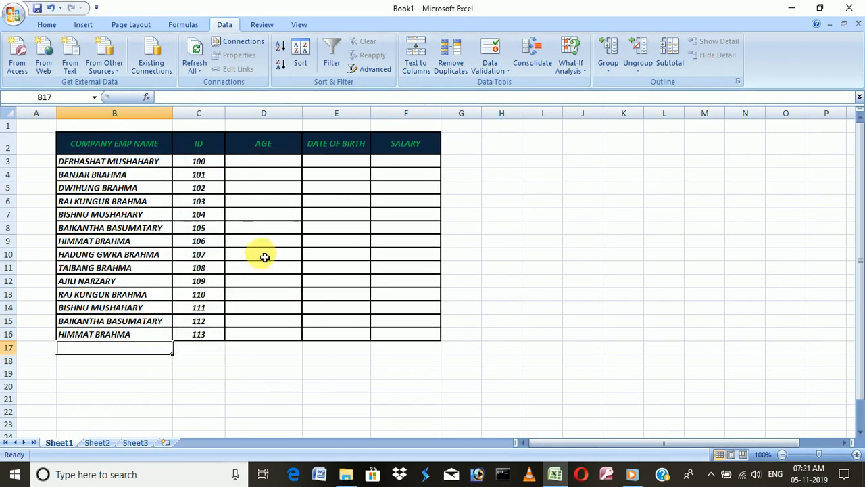
left_click(199, 304)
left_click(172, 284)
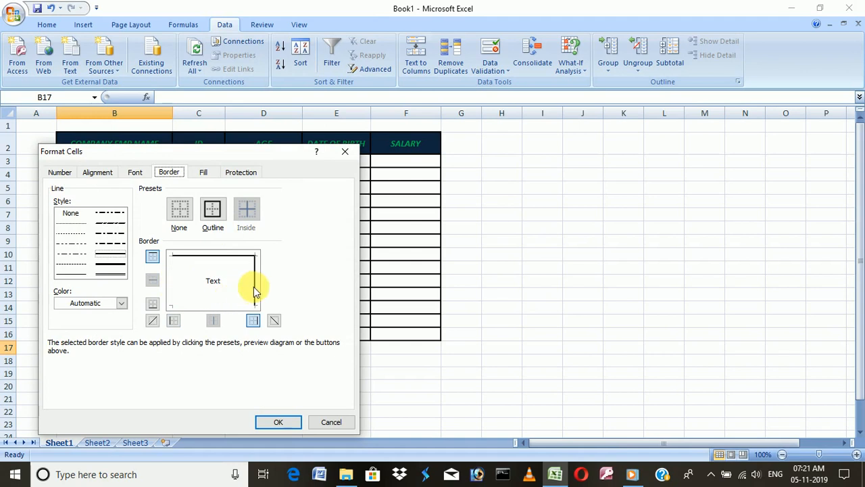
left_click(277, 422)
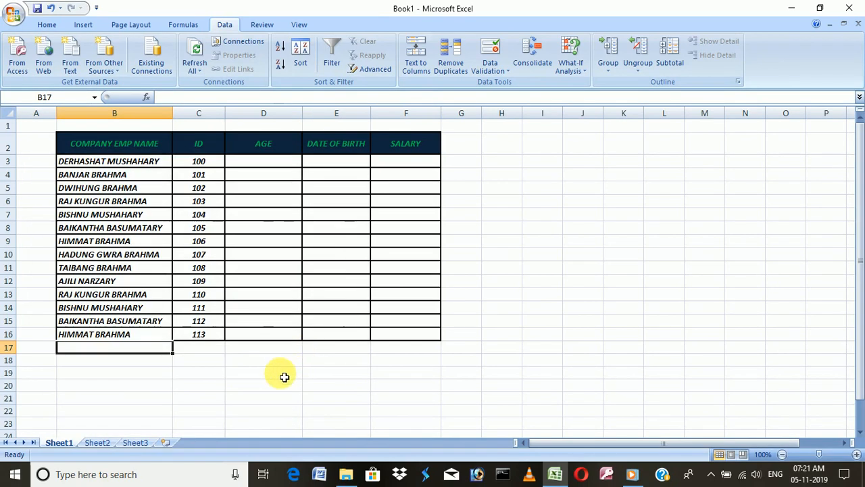
left_click(282, 373)
left_click(271, 168)
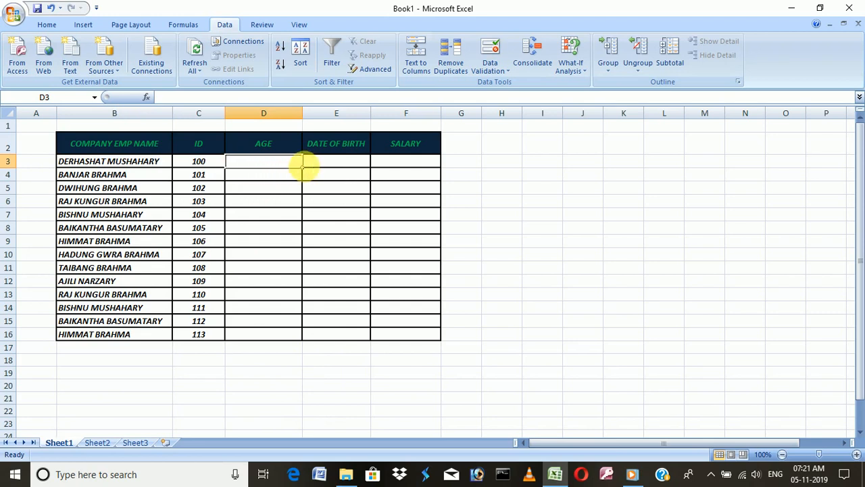
left_click_drag(302, 167, 315, 212)
double_click(283, 162)
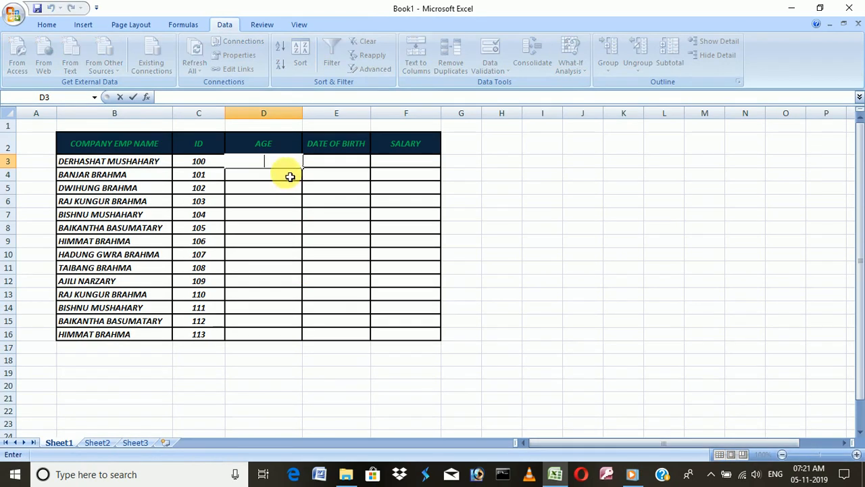
left_click(415, 203)
Step: Set data validation on the age cells D3:D16 to allow only whole numbers between 18 and 60
left_click_drag(287, 163, 278, 343)
left_click(497, 68)
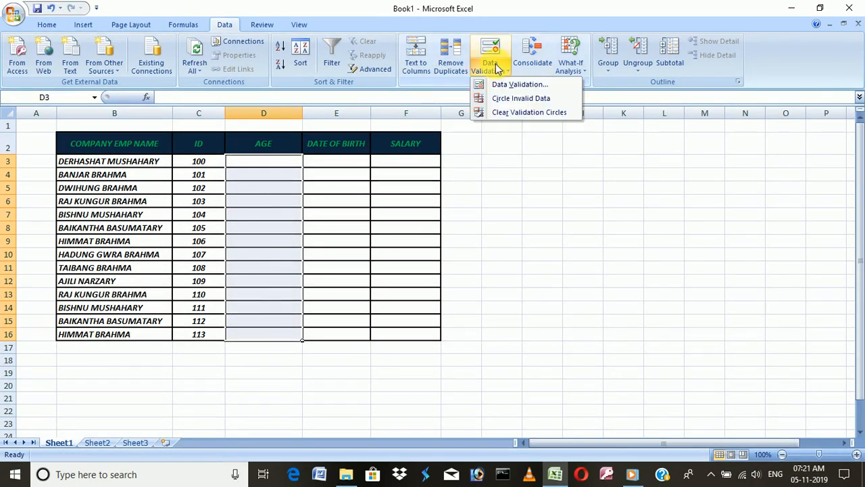
left_click(505, 85)
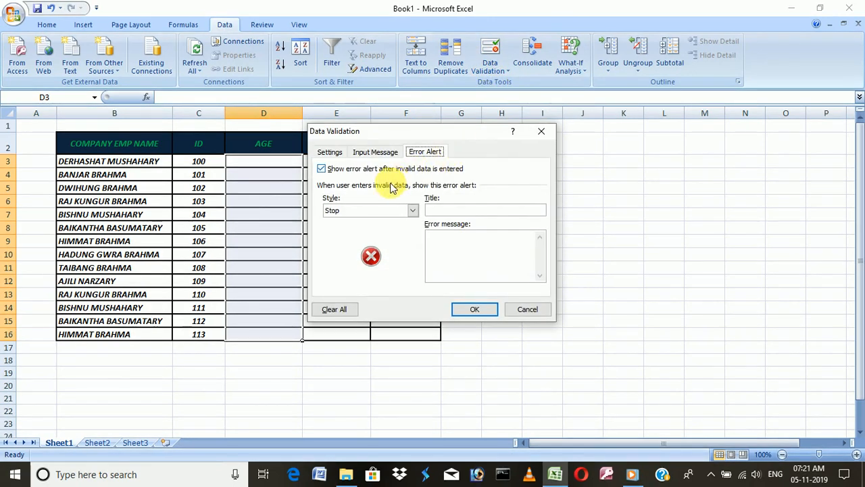
left_click(338, 154)
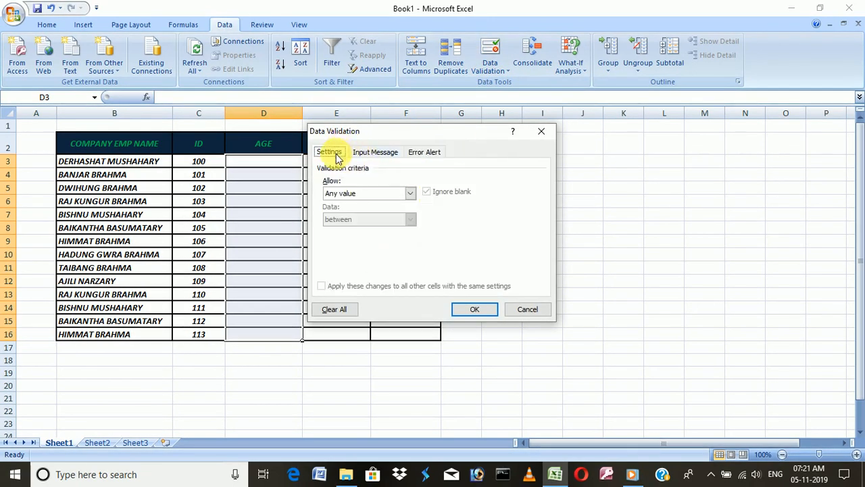
left_click(410, 193)
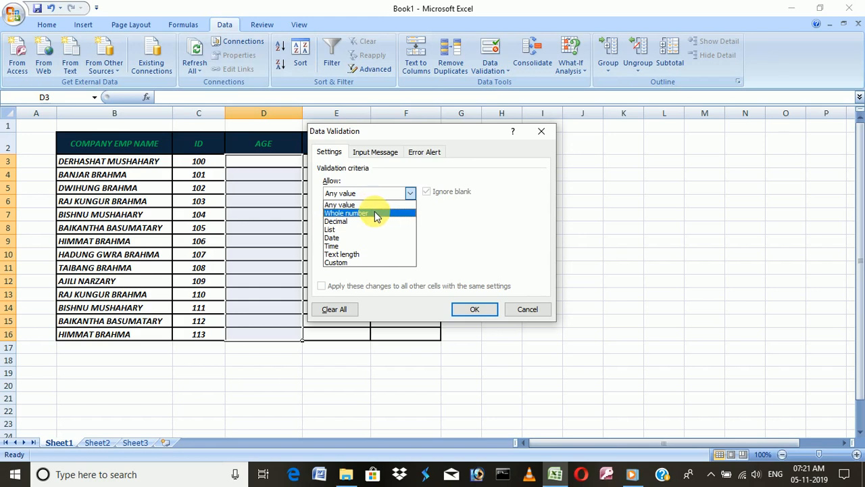
left_click(376, 215)
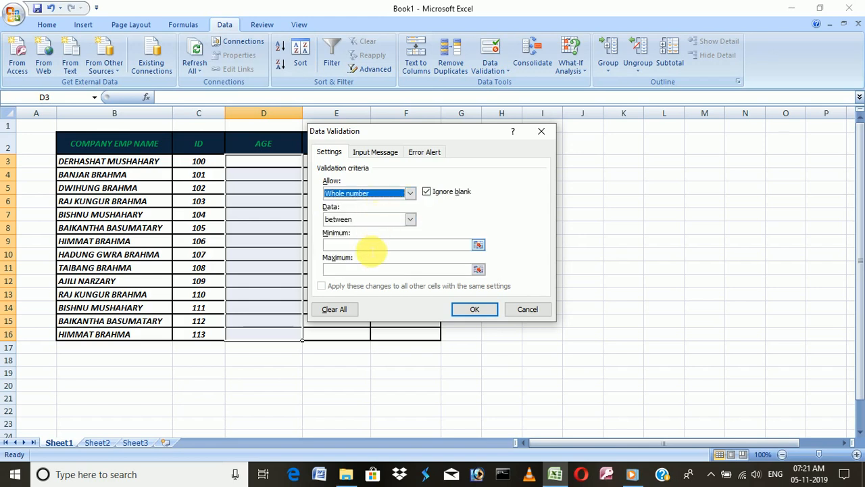
left_click(411, 221)
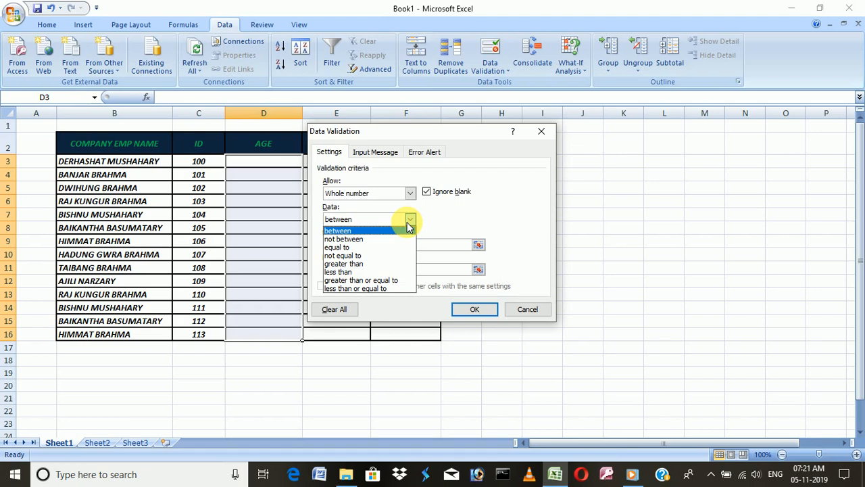
left_click(408, 229)
left_click(362, 247)
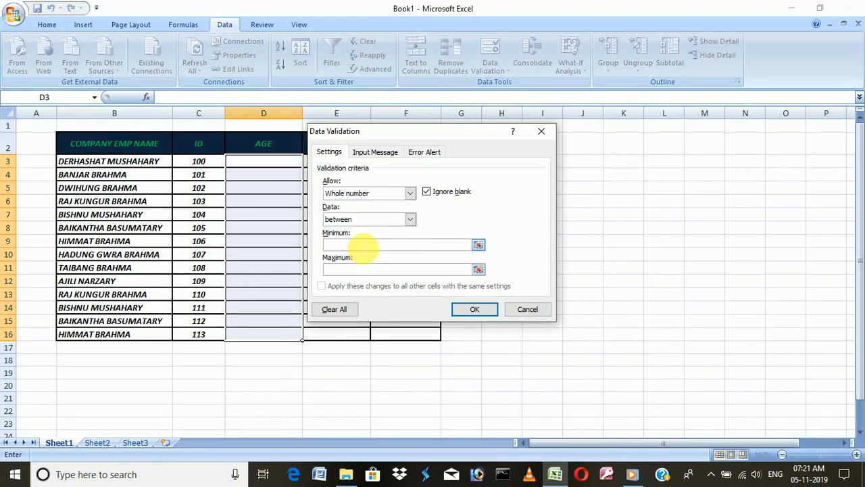
type("18")
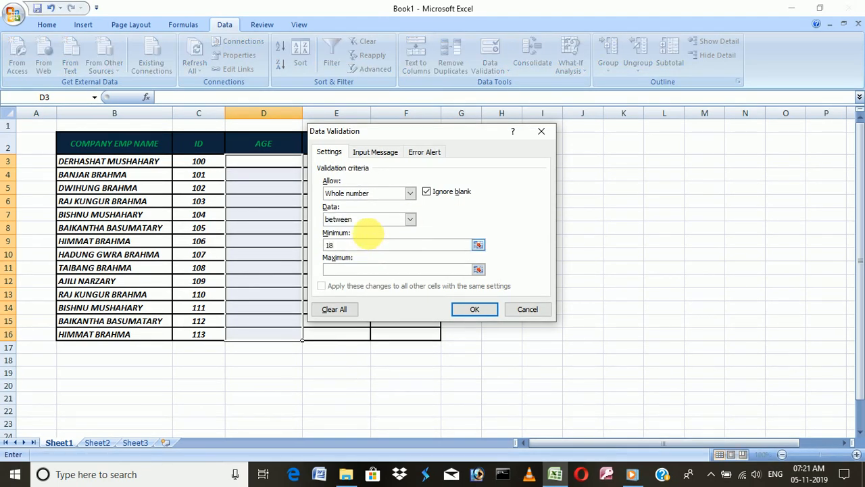
left_click(387, 270)
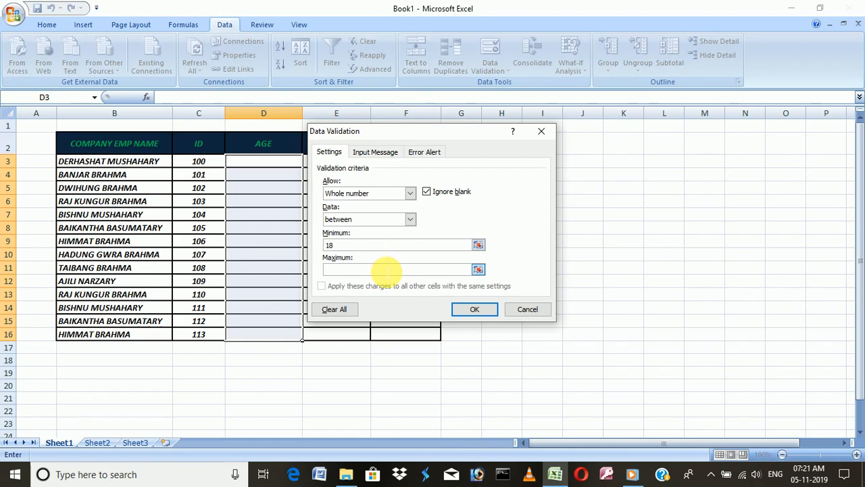
type("60")
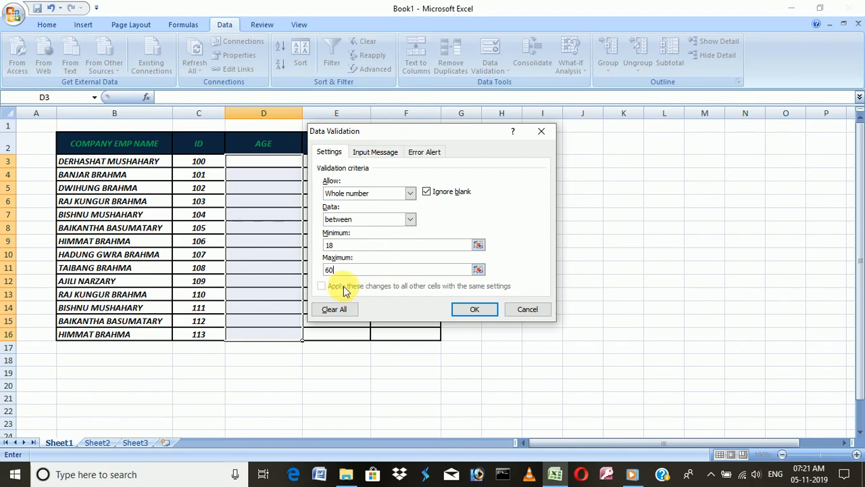
Step: Add an input message to the age validation with the title "info" and the text "only 18 to 60"
left_click(384, 151)
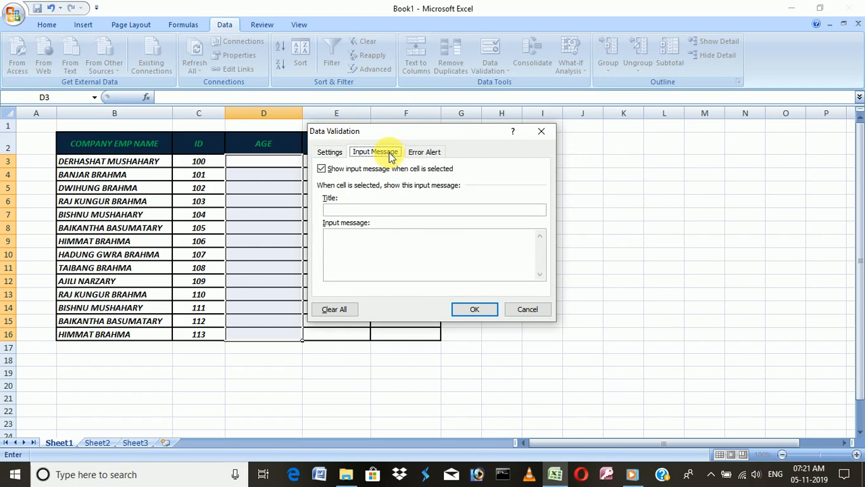
left_click(379, 211)
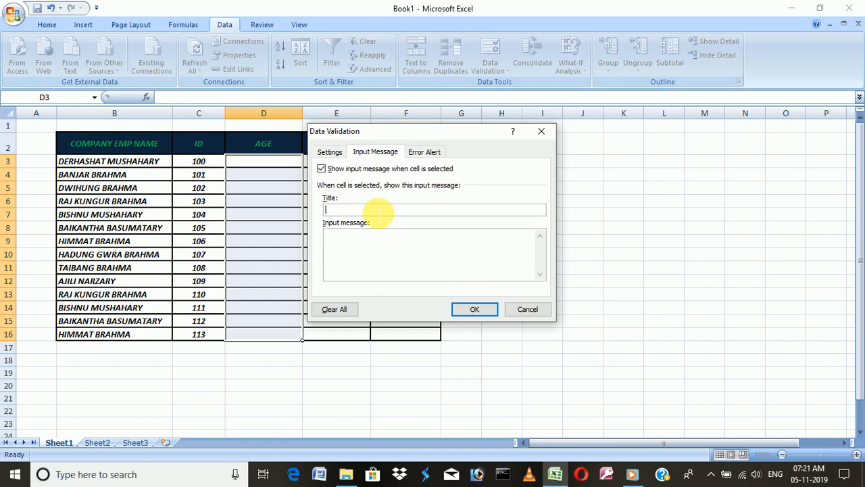
type("I")
left_click(355, 255)
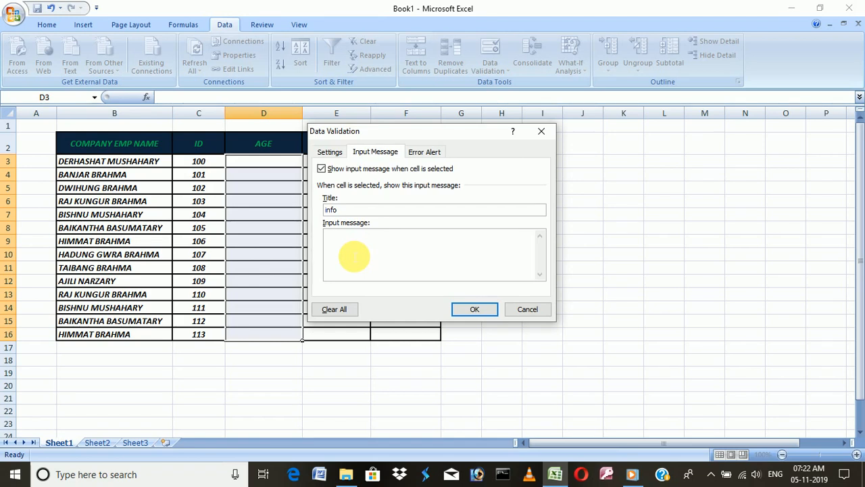
type("o")
type("nly 18 to 60")
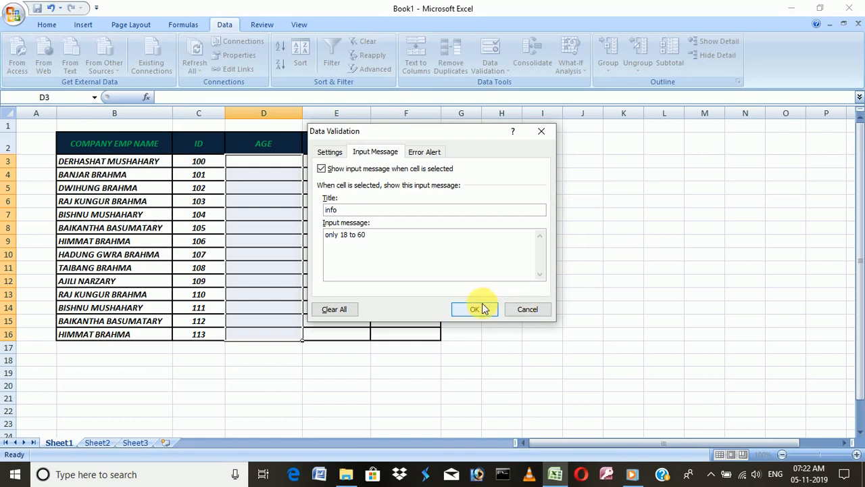
Step: Reuse the input message title "info" for the Stop error alert, add the message "only 18 to 60" and apply the validation
left_click(425, 152)
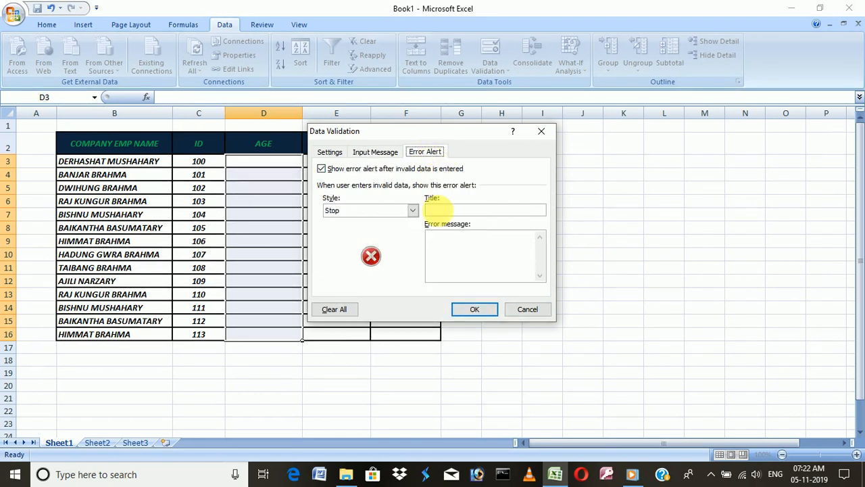
left_click(374, 152)
double_click(331, 209)
right_click(331, 210)
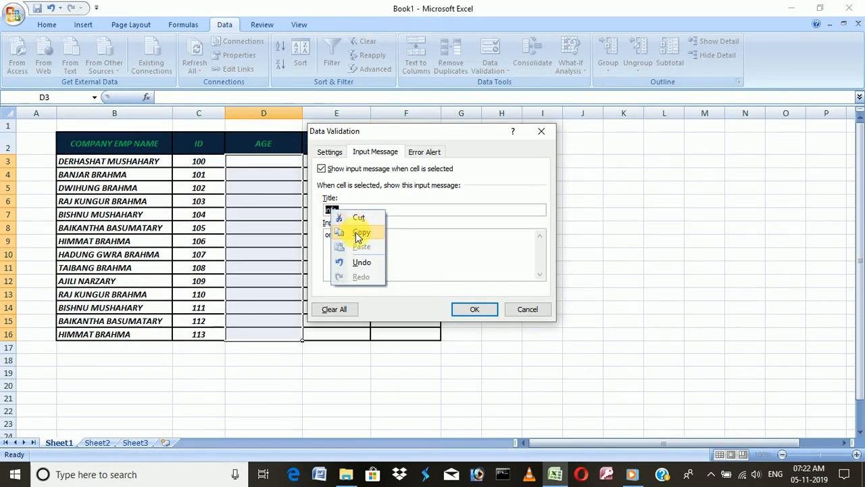
left_click(358, 231)
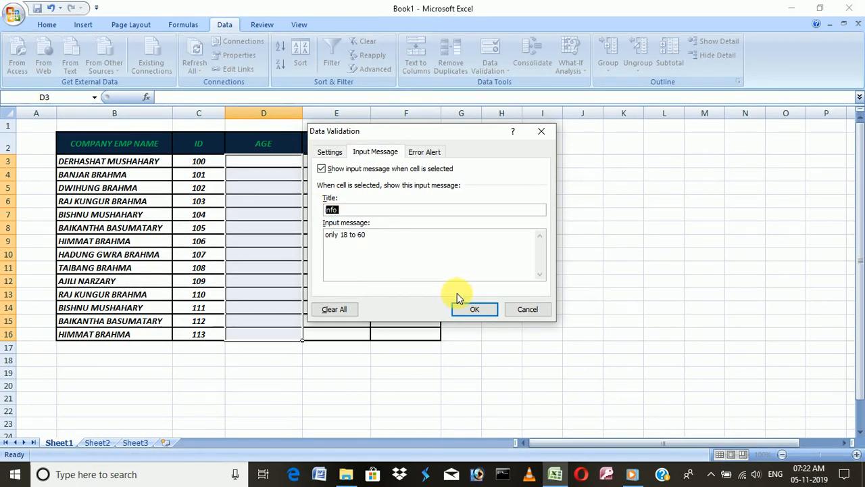
left_click(427, 152)
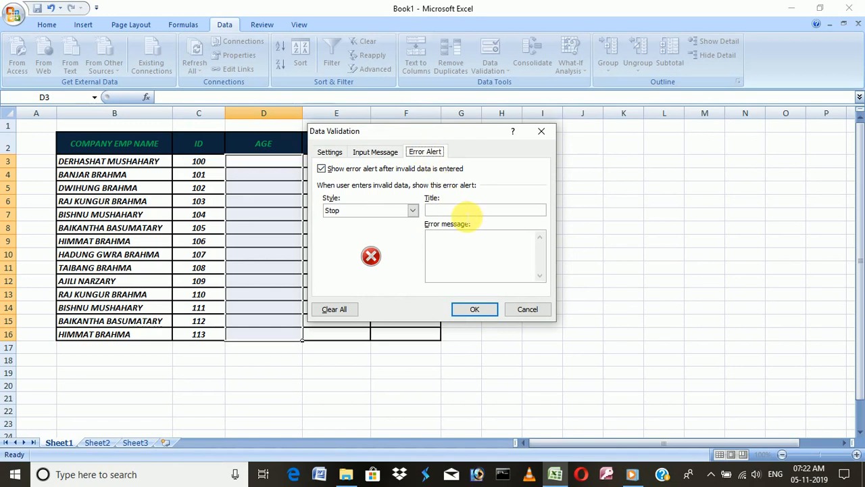
right_click(470, 215)
left_click(489, 248)
left_click(451, 247)
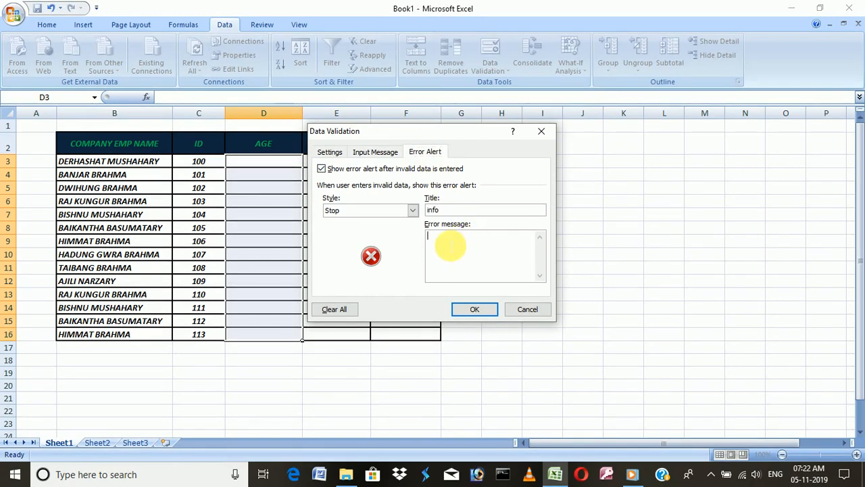
type("onl")
left_click(473, 311)
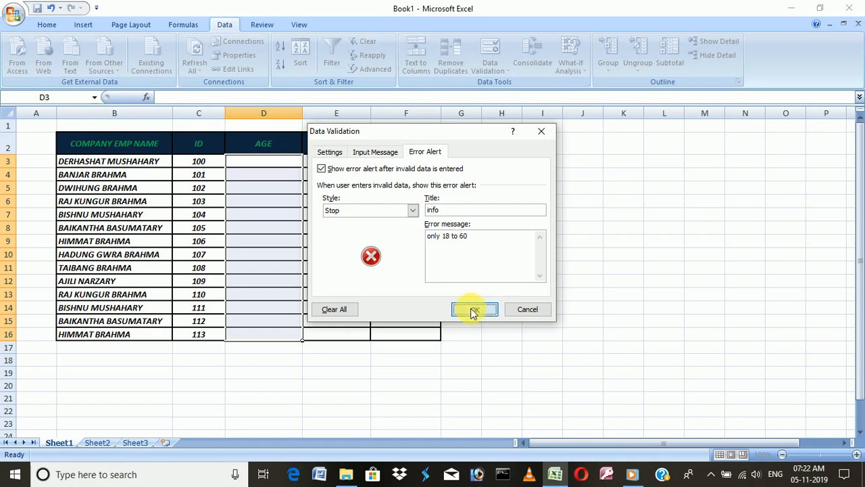
Step: Try to enter the out-of-range age 12 in D3 and cancel the entry
left_click(251, 161)
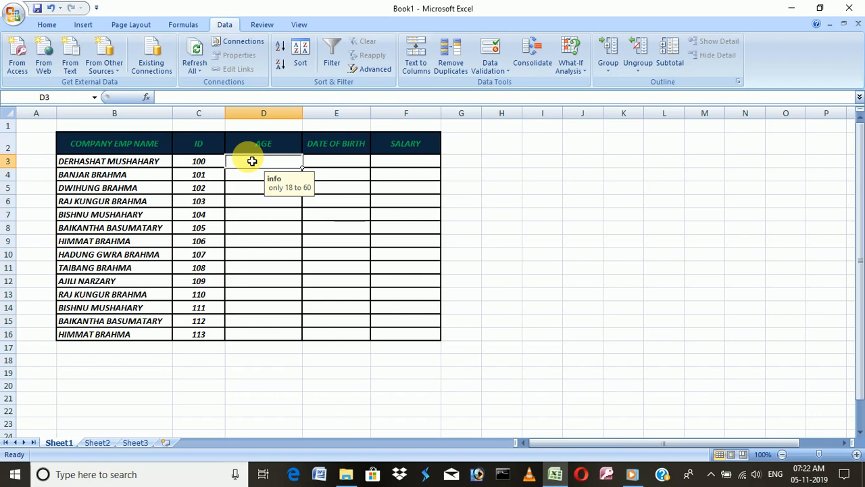
type("12")
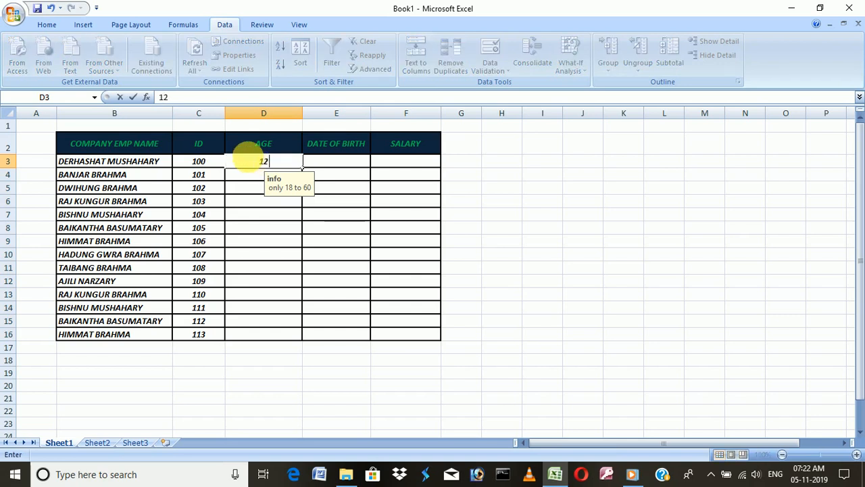
key("Return")
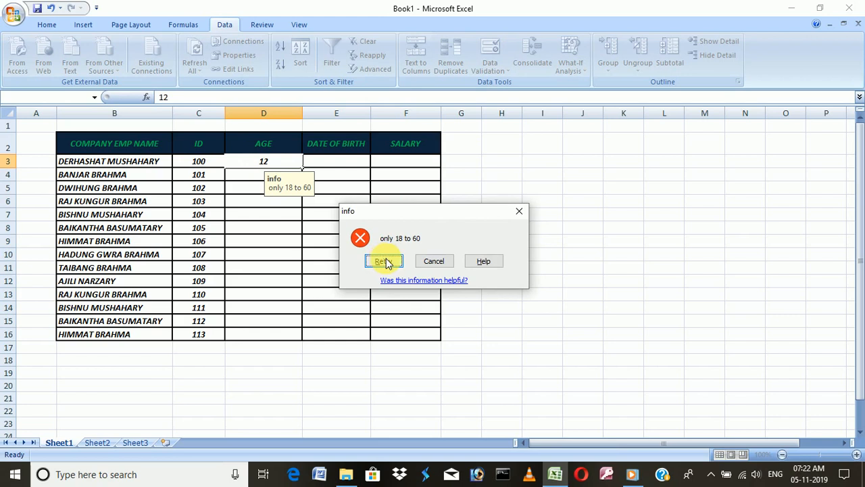
left_click(441, 261)
Step: Enter the ages 18 in D3 and 20 in D4
left_click(280, 164)
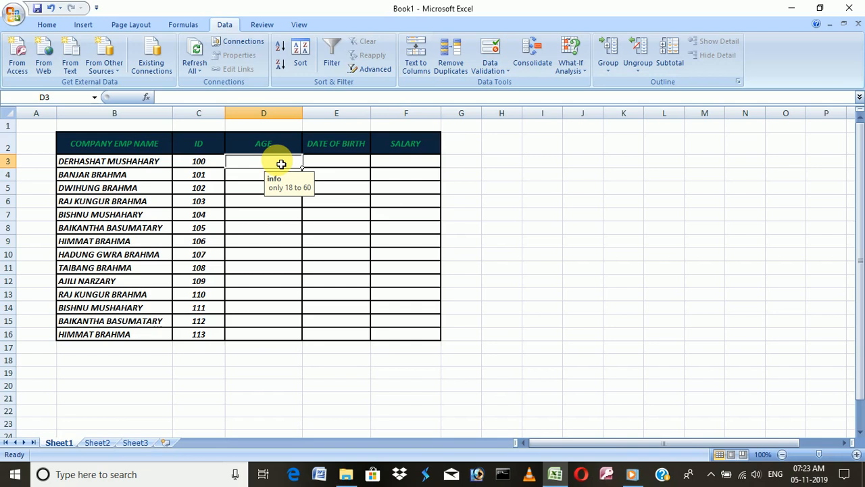
type("18")
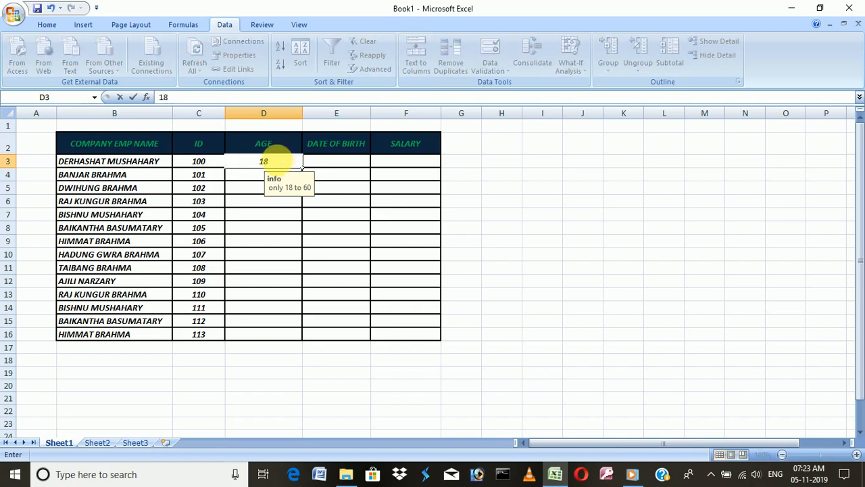
key("Return")
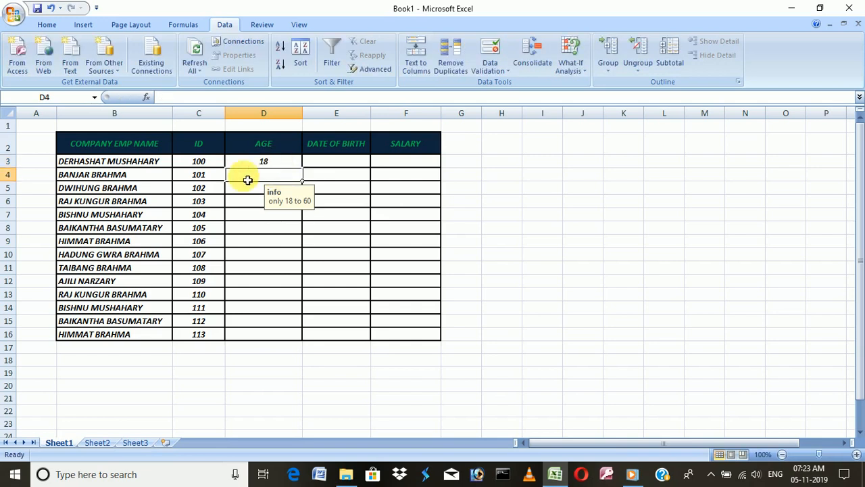
type("20")
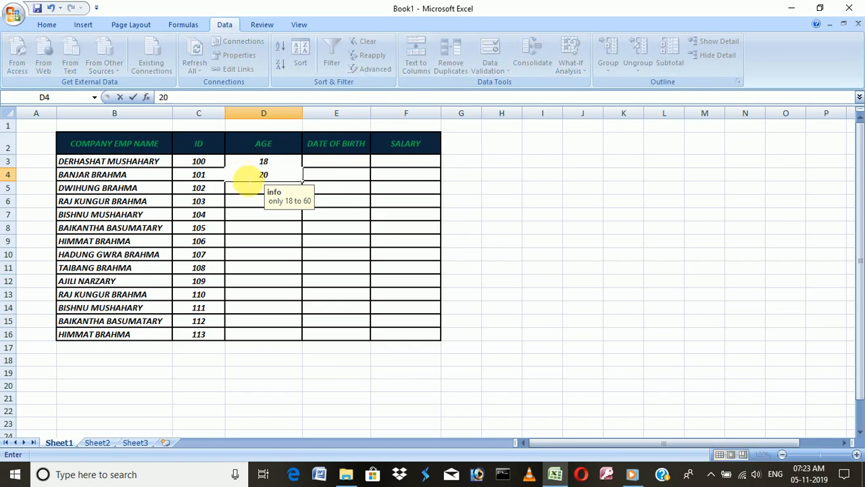
key("Return")
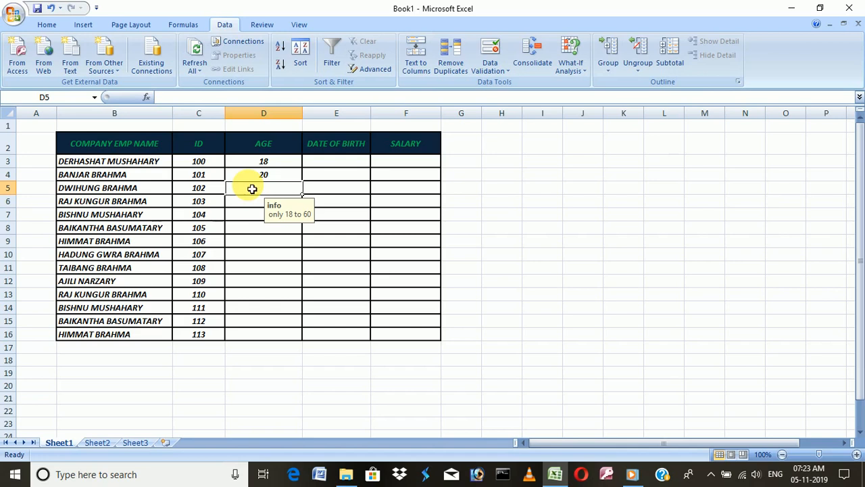
Step: Test the age limit with 61 in D5 and retry the entry with 60
type("6")
key("Return")
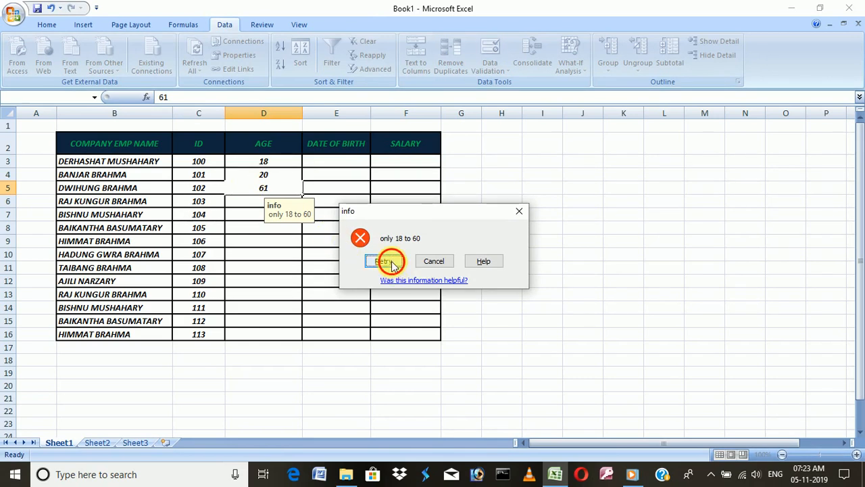
left_click(384, 262)
left_click(284, 191)
left_click_drag(287, 193, 250, 190)
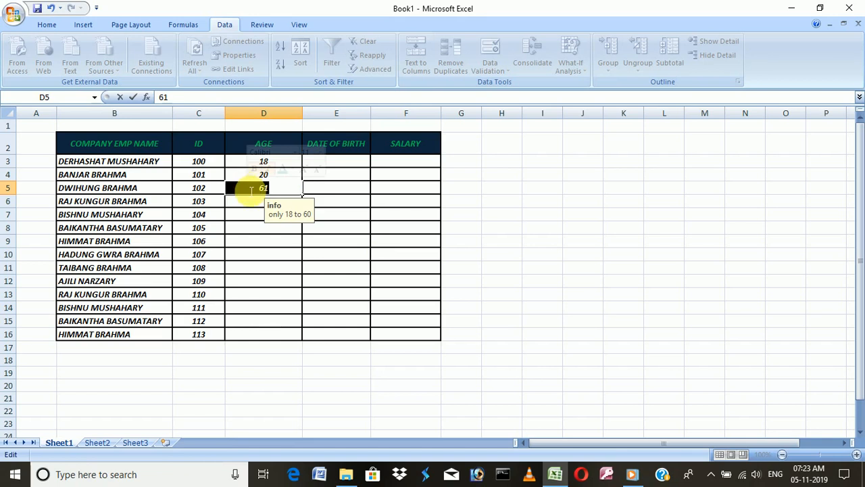
type("6")
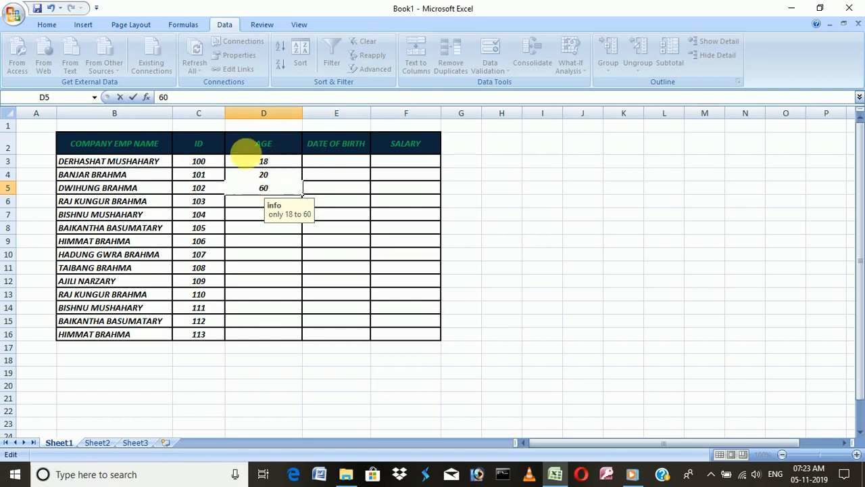
key("Return")
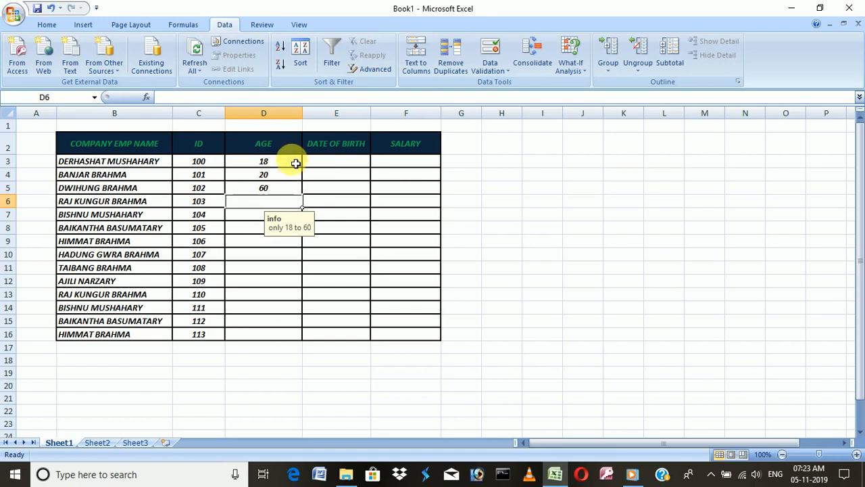
left_click(295, 162)
left_click(257, 191)
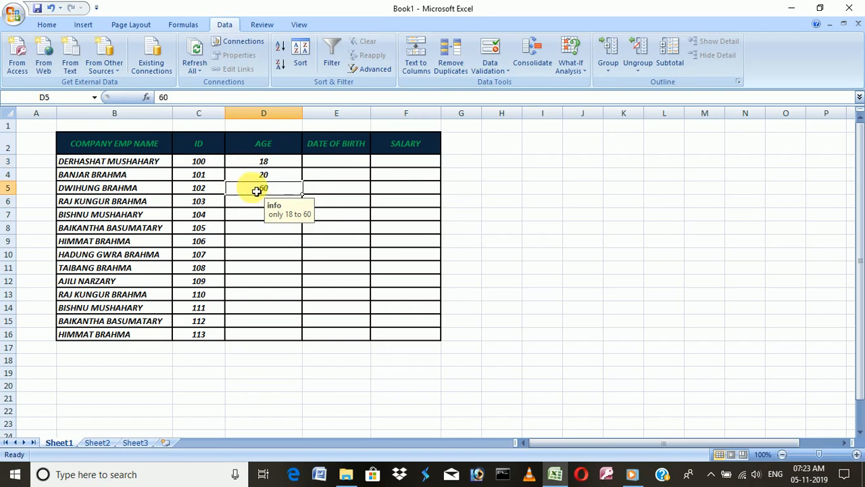
left_click(297, 163)
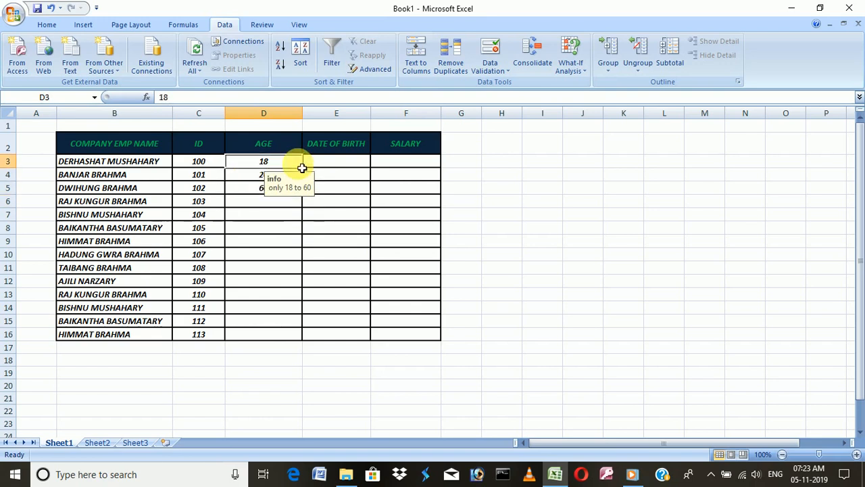
left_click(265, 208)
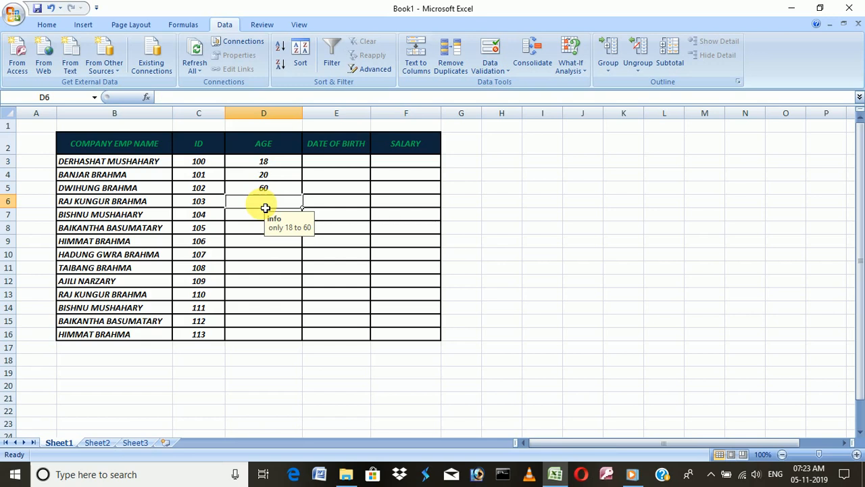
Step: Enter the age 18 in D6 and fill it down to D16 as an increasing series
type("1")
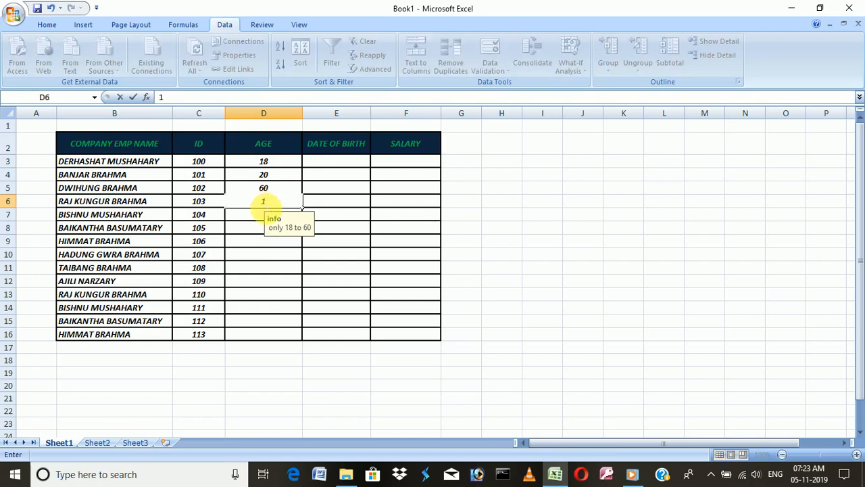
type("8")
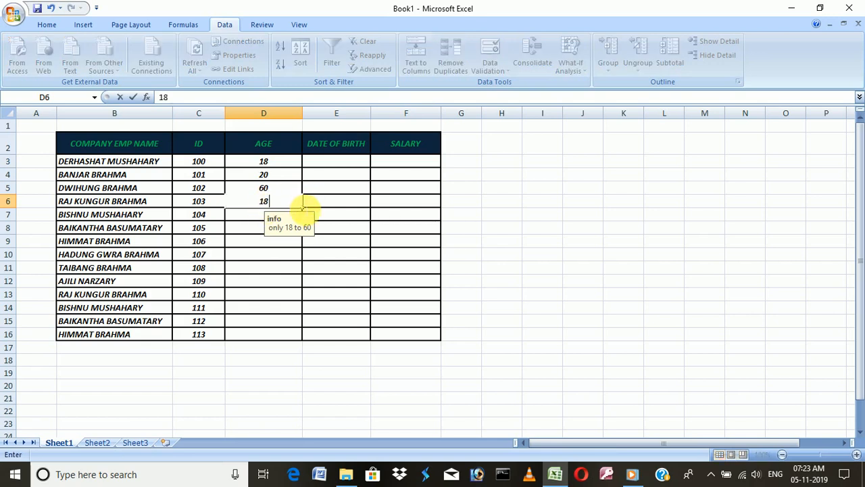
left_click(319, 213)
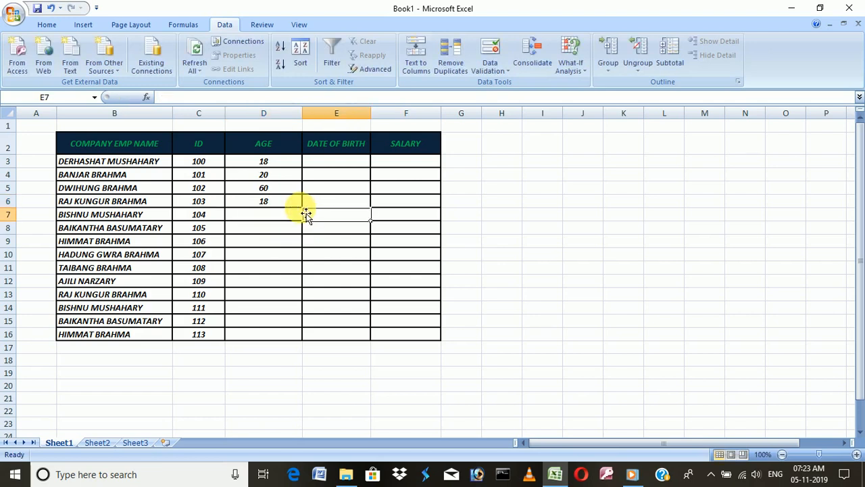
left_click(299, 201)
left_click_drag(303, 207, 308, 335)
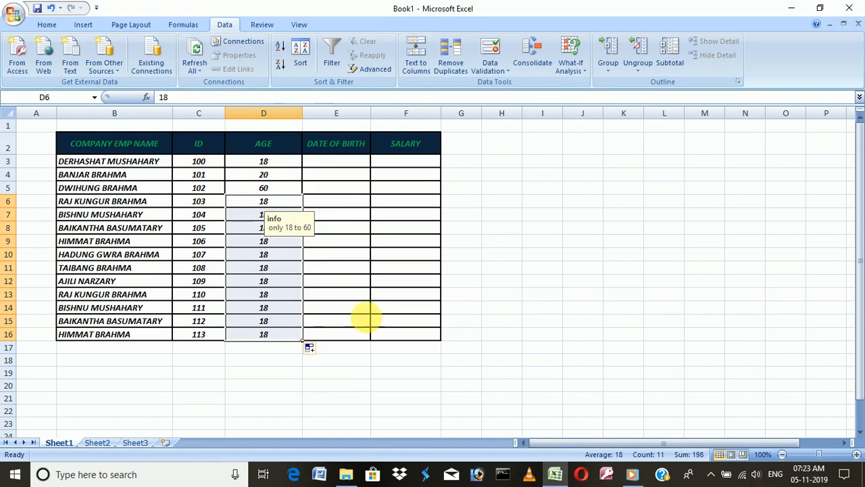
left_click(316, 349)
left_click(360, 383)
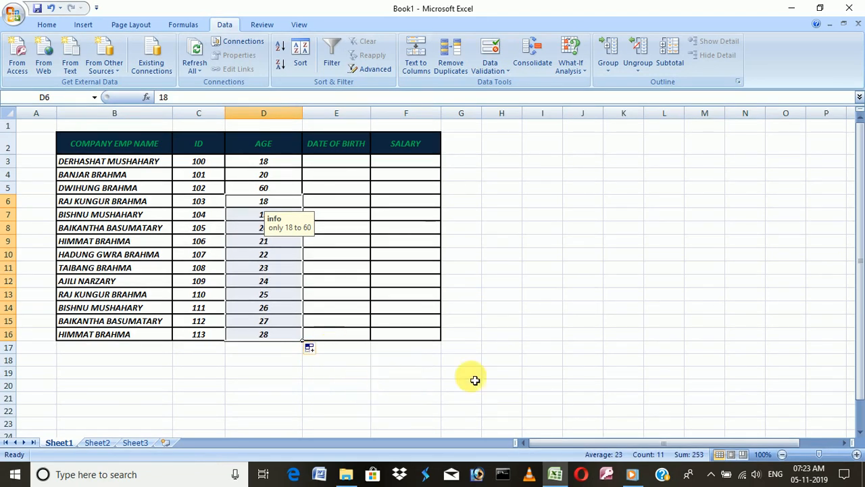
left_click(497, 373)
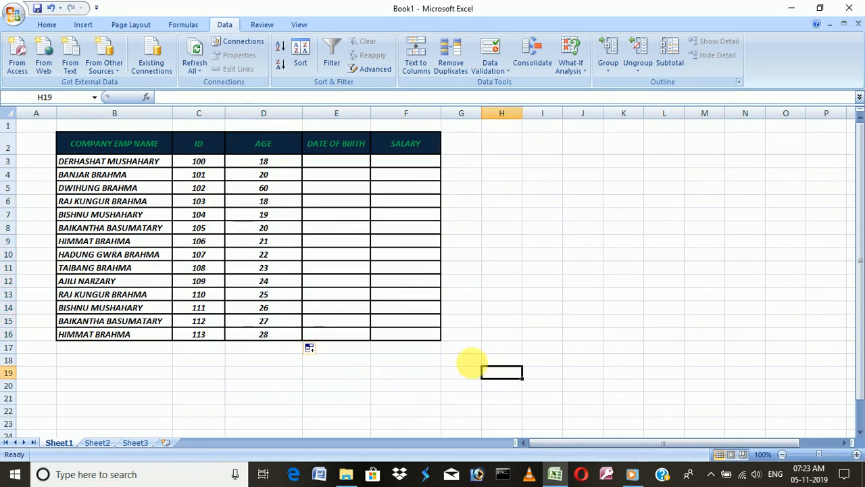
Step: Apply a Date validation between 01-01-2000 and 01-01-2019 to the date of birth cells E3:E16
left_click(330, 165)
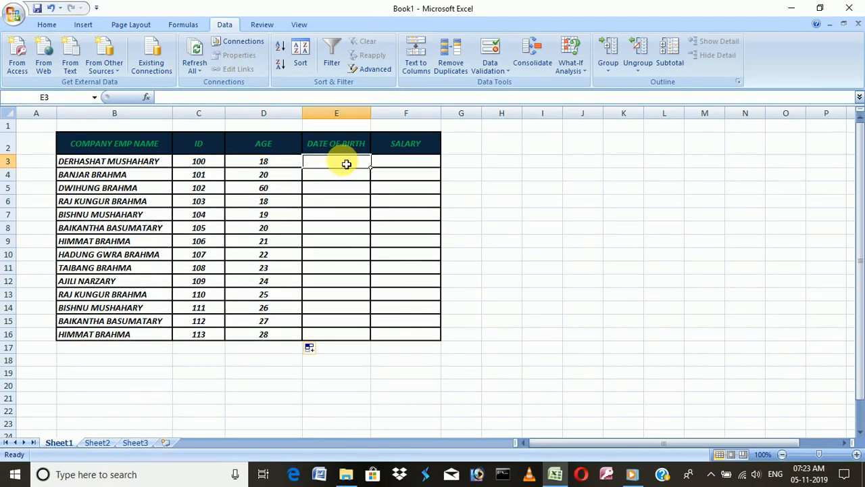
key("alt")
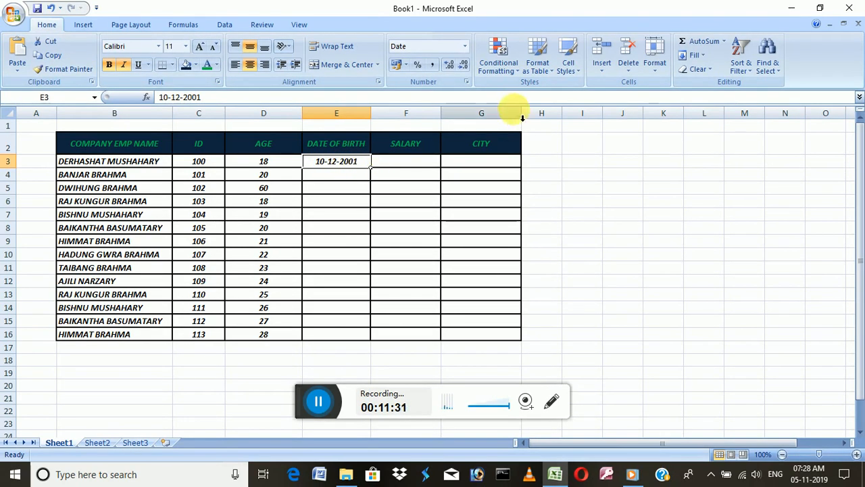
left_click_drag(368, 165, 367, 335)
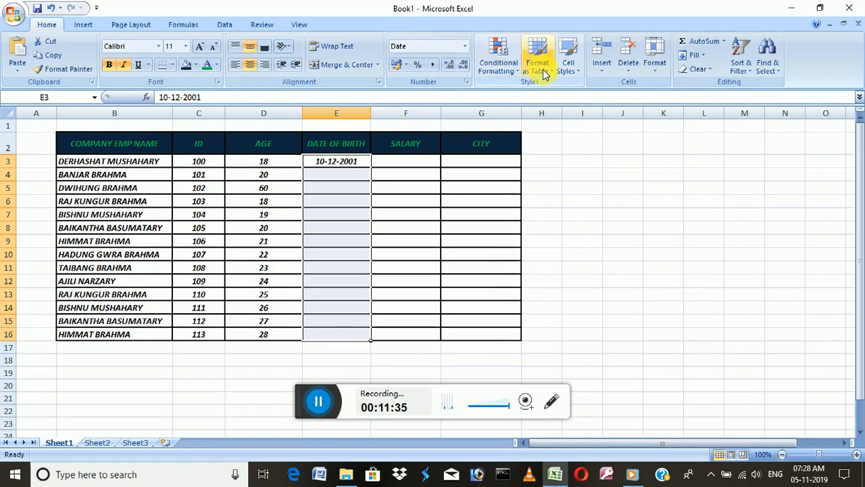
left_click(223, 29)
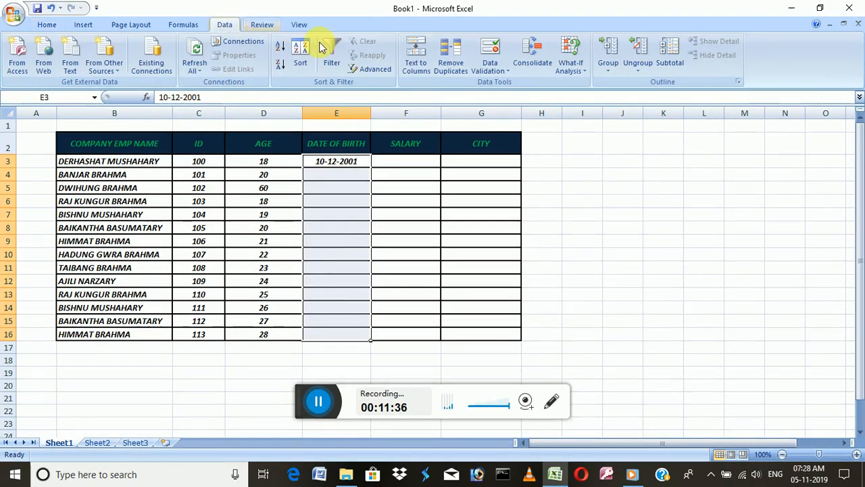
left_click(492, 66)
left_click(501, 86)
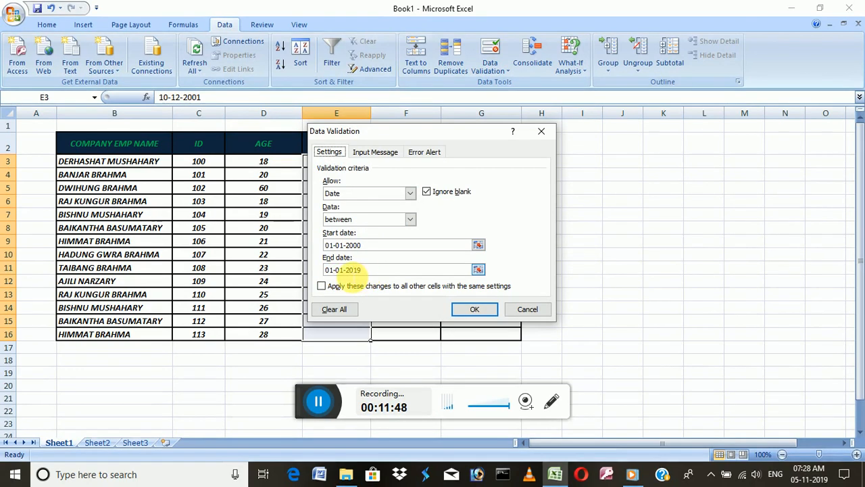
left_click(471, 310)
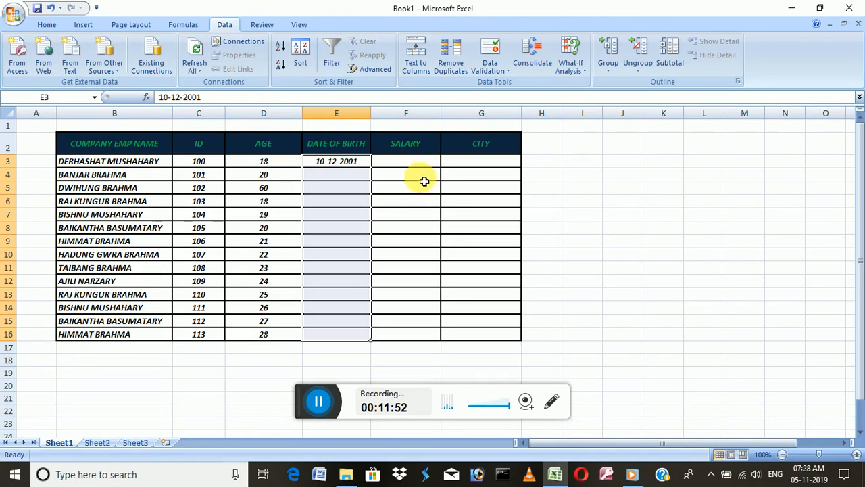
Step: Fill the date in E3 down to E16 using weekdays only
left_click(367, 165)
left_click_drag(371, 169, 377, 343)
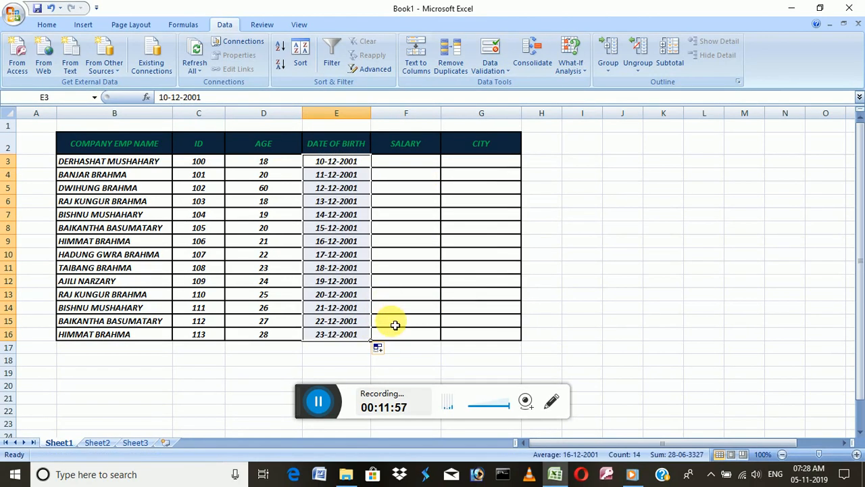
left_click(392, 350)
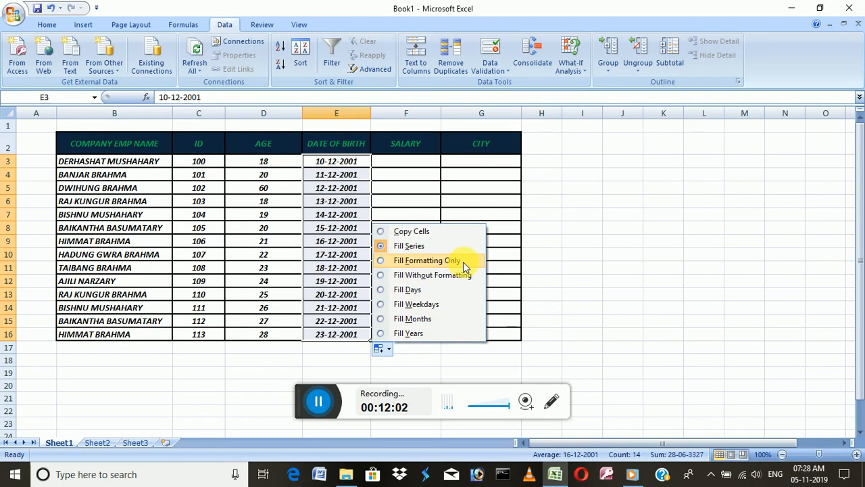
left_click(437, 308)
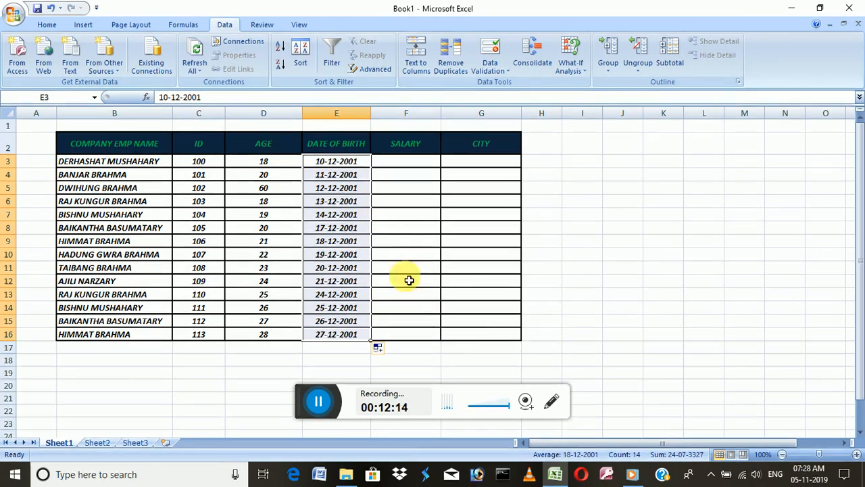
Step: Set F3's data validation to whole numbers between a minimum of 30000 and a maximum of 100000
left_click(428, 162)
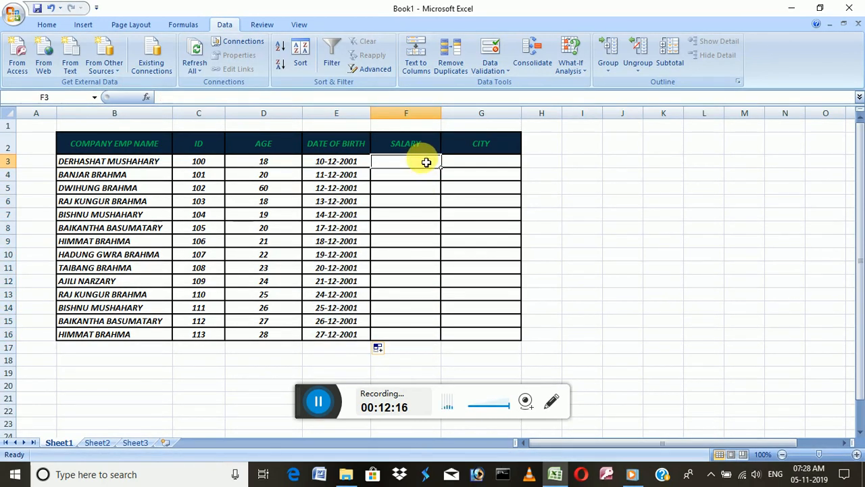
left_click(490, 68)
left_click(501, 86)
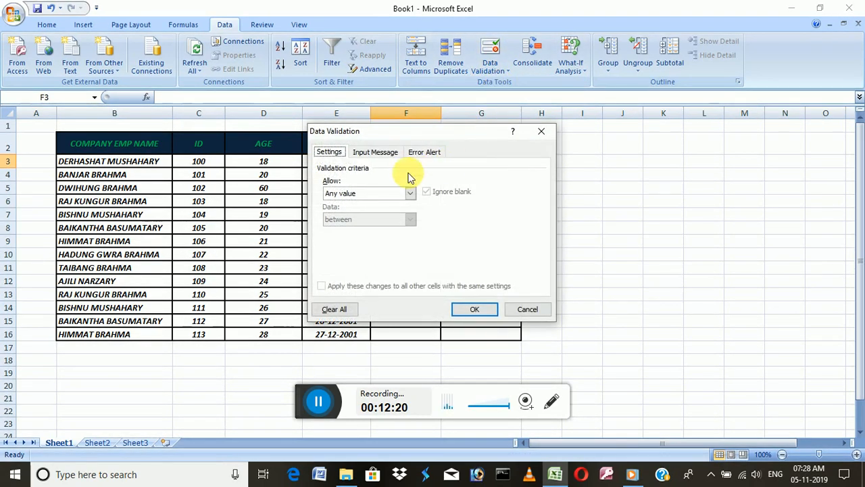
left_click(411, 194)
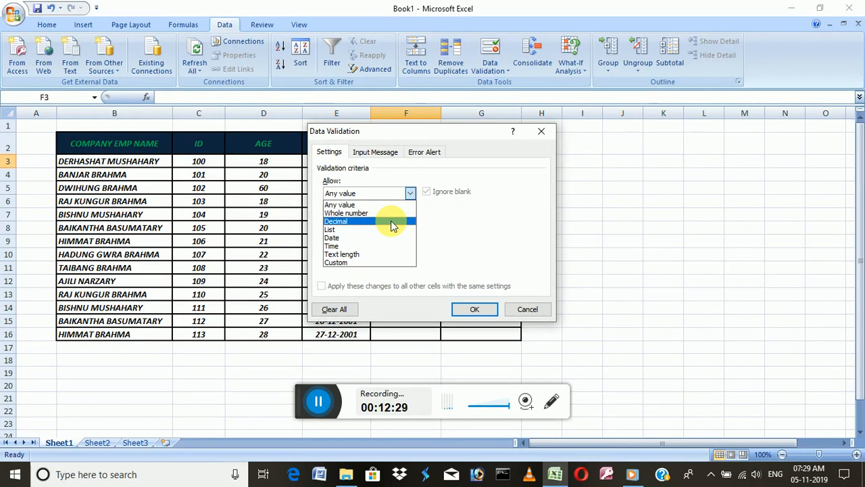
key("Up")
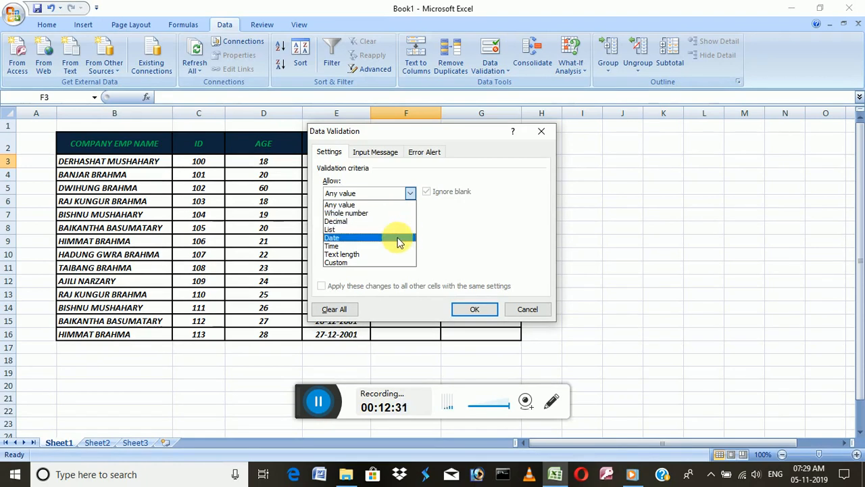
left_click(414, 213)
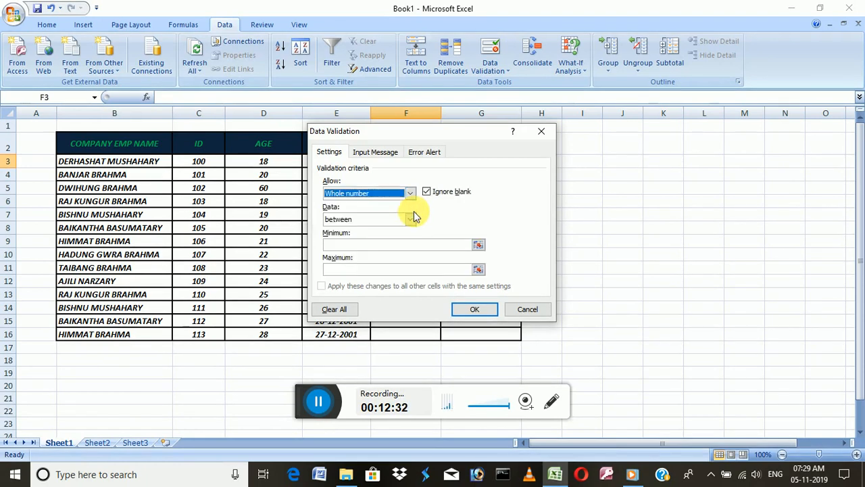
left_click(405, 245)
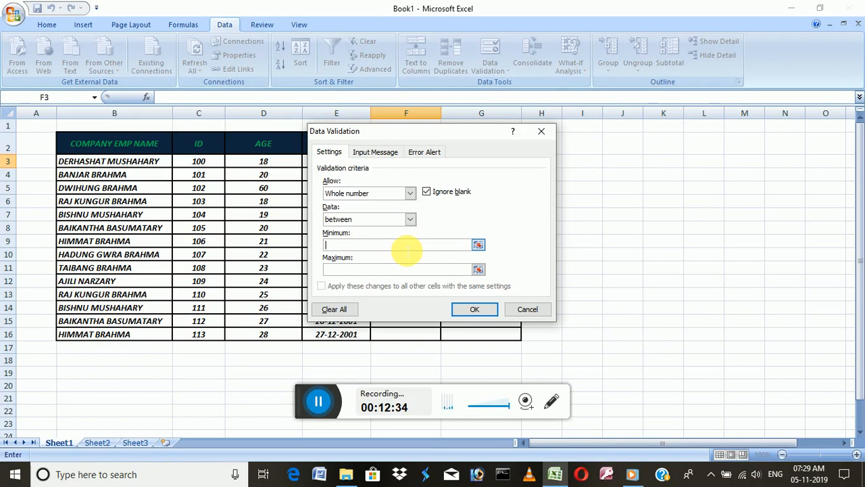
type("30000")
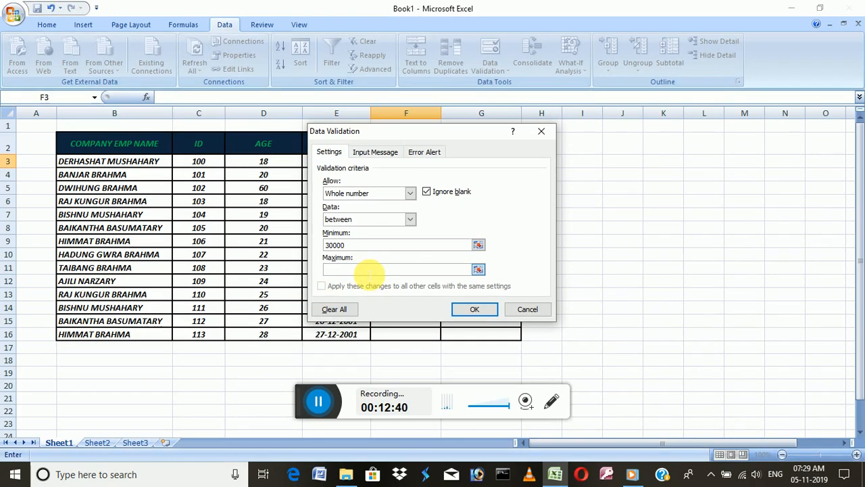
left_click(370, 272)
type("100000")
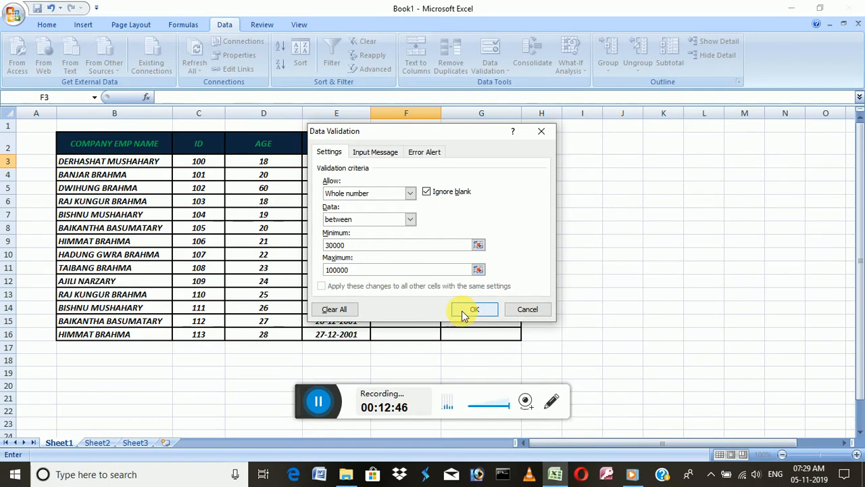
Step: Add a Stop error alert titled "info" with the message "min 30000 max 100000" and apply the salary validation
left_click(392, 151)
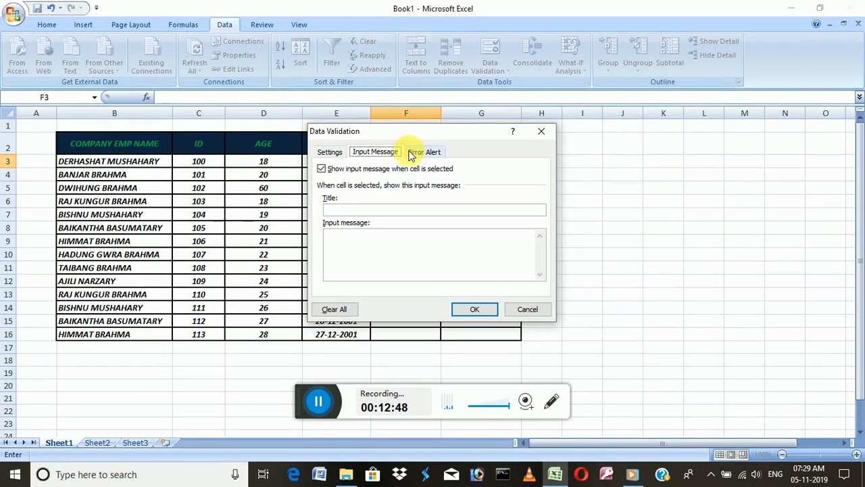
left_click(419, 152)
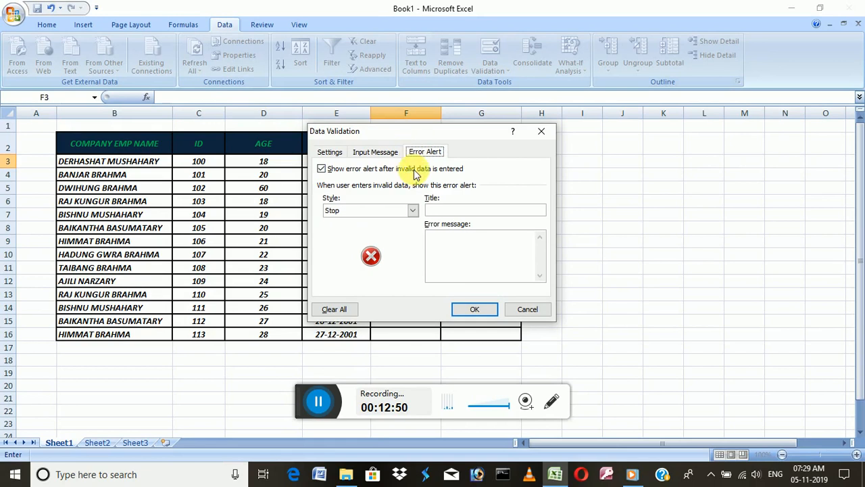
left_click(442, 212)
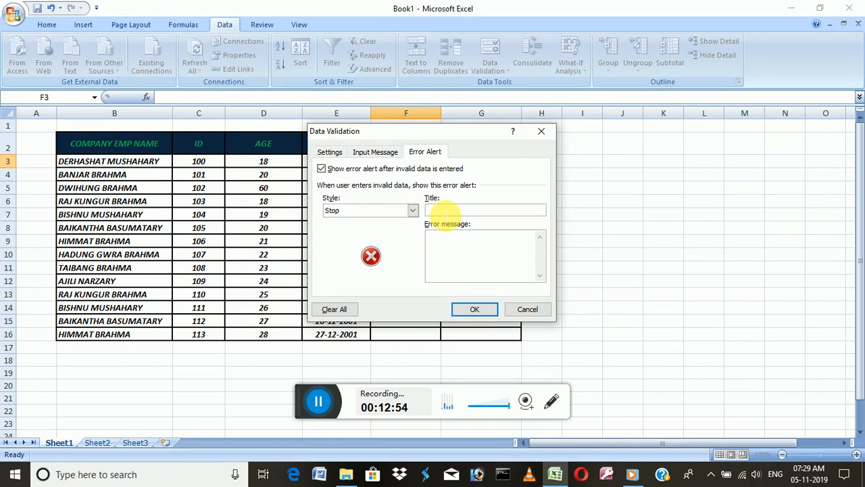
type("info")
left_click(446, 247)
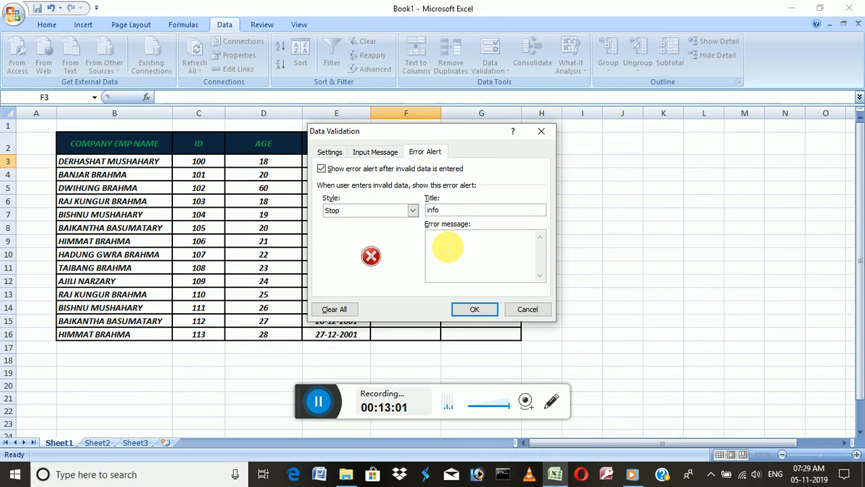
type("min")
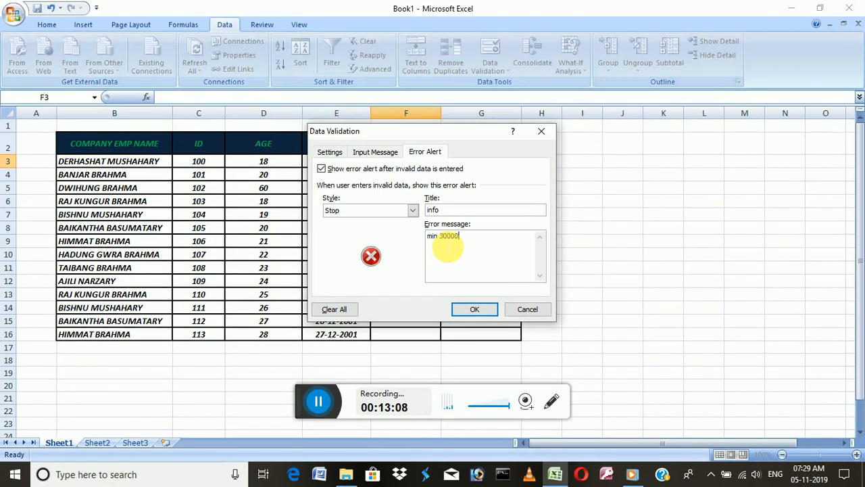
type("30000 mi")
type("ax 100000")
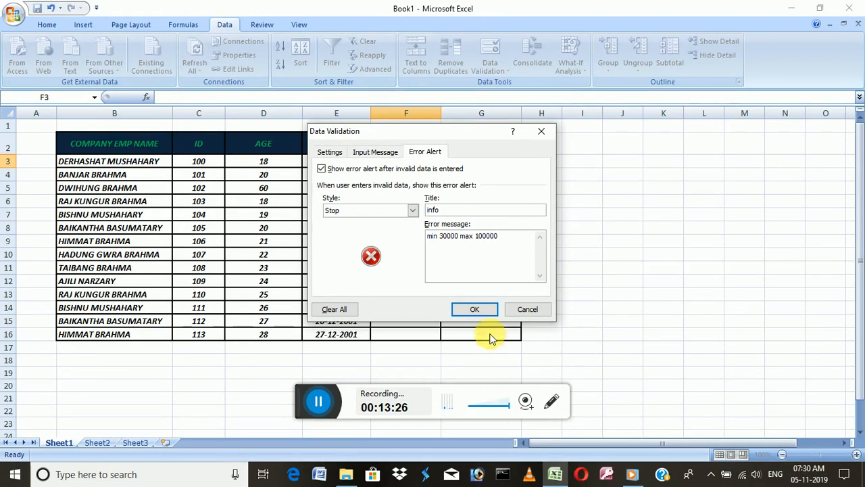
left_click(475, 309)
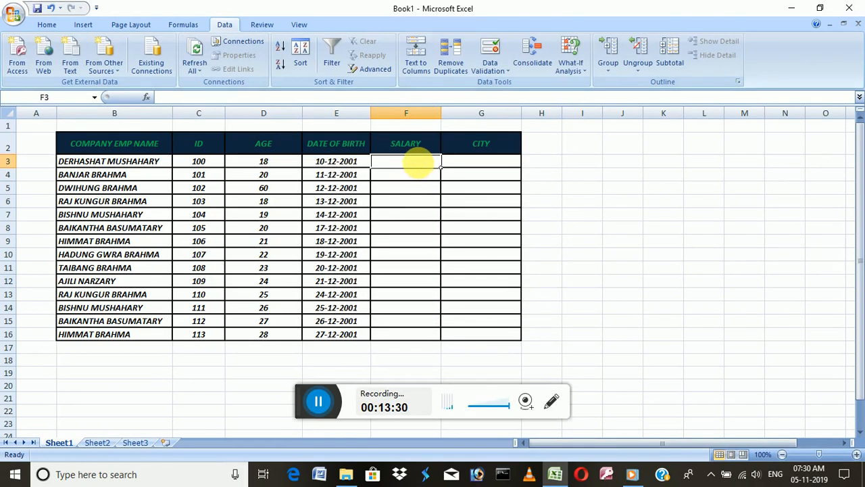
Step: Enter the salary 30000 in F3 and test 12000 in F4, then reselect F4
type("3")
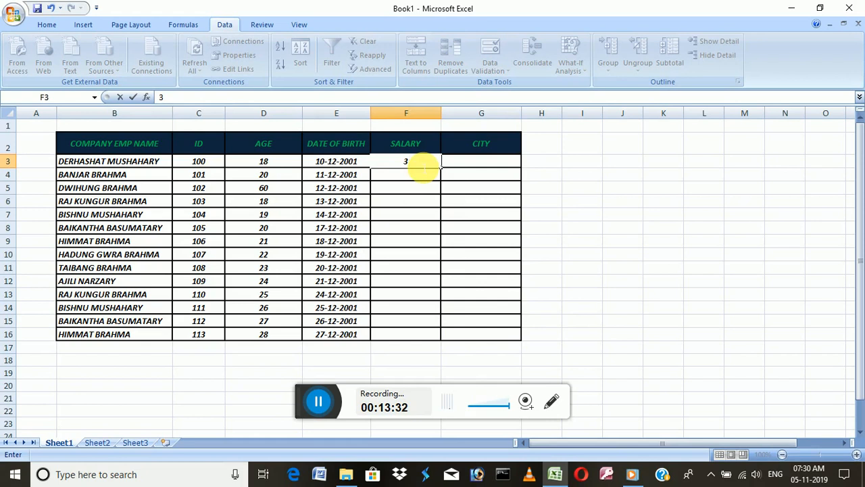
type("0000")
key("Return")
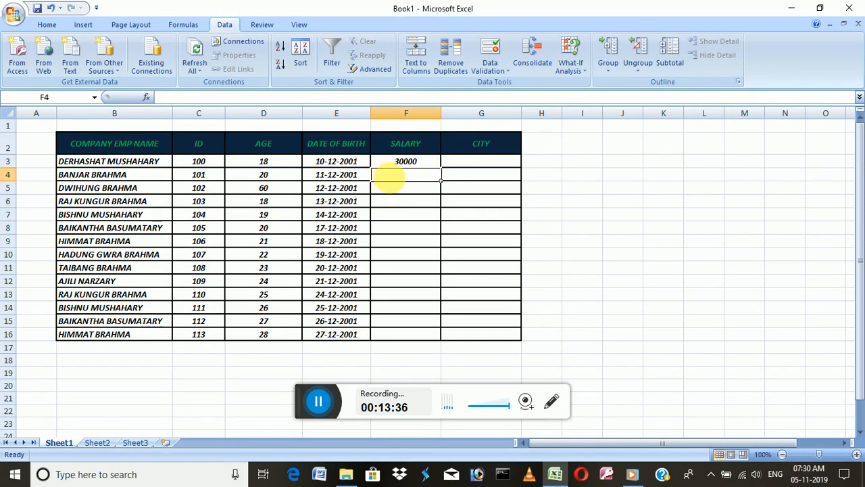
type("12000")
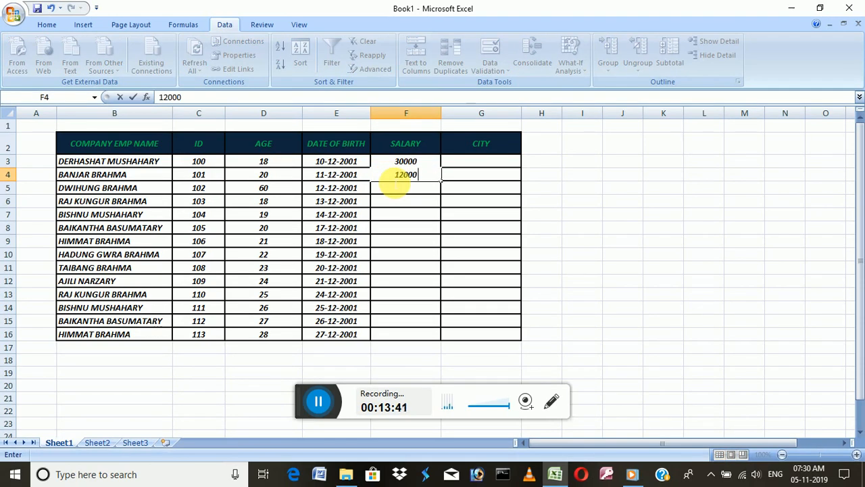
left_click(394, 183)
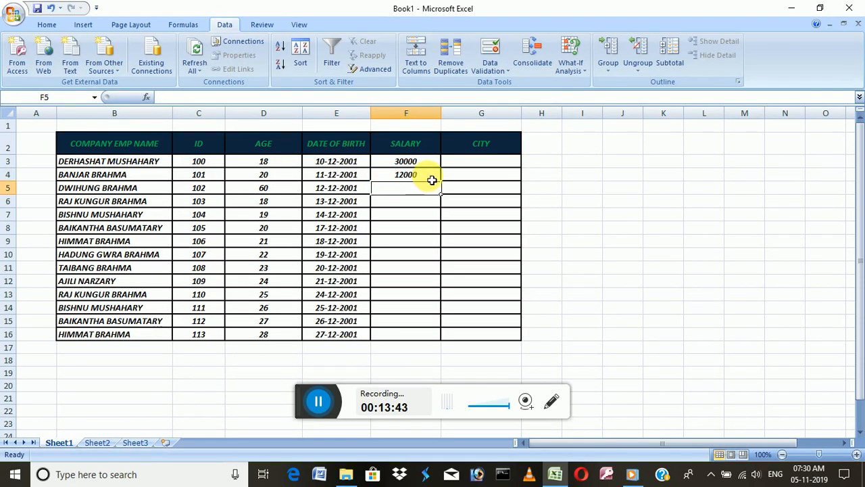
left_click(426, 179)
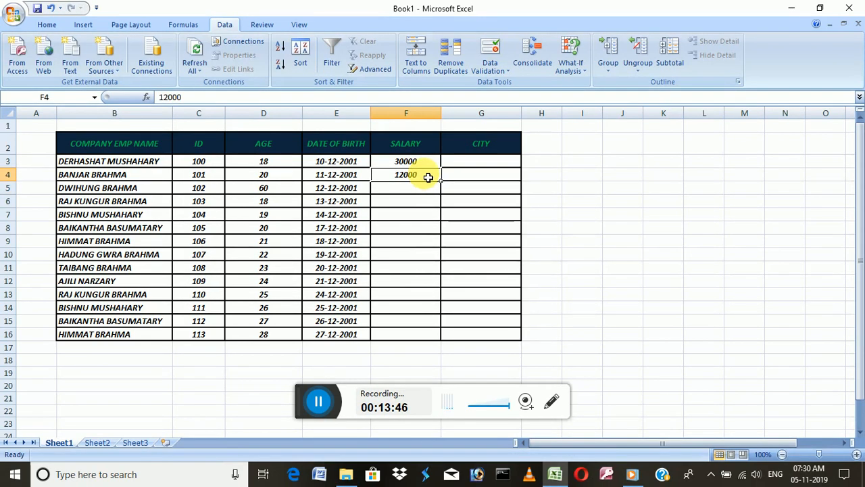
Step: Extend the salary validation to F3:F16 and turn off Ignore blank for the whole range
left_click_drag(424, 162, 423, 328)
left_click(493, 70)
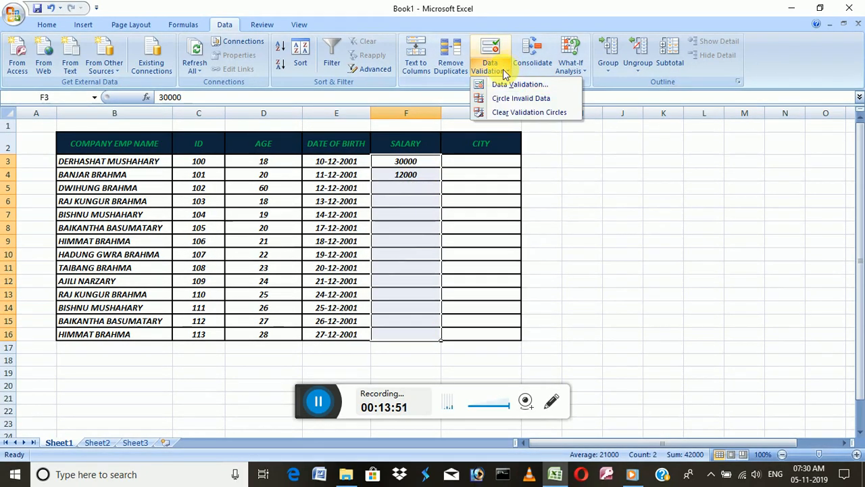
left_click(503, 84)
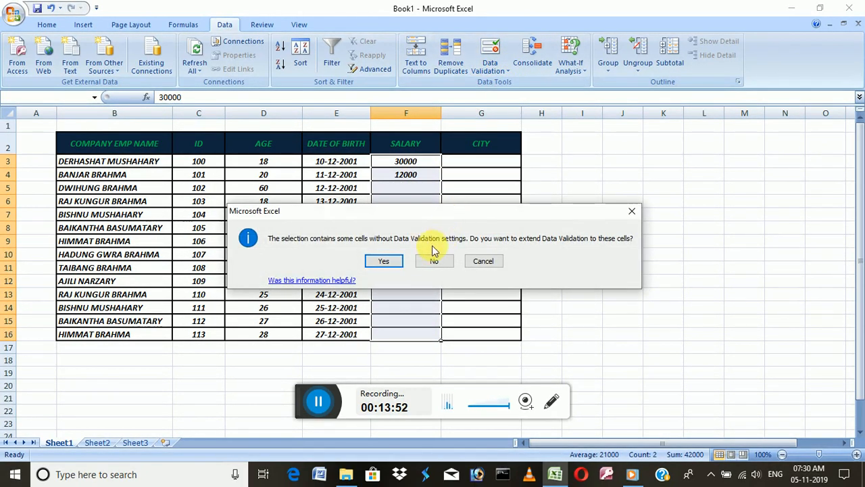
left_click(384, 261)
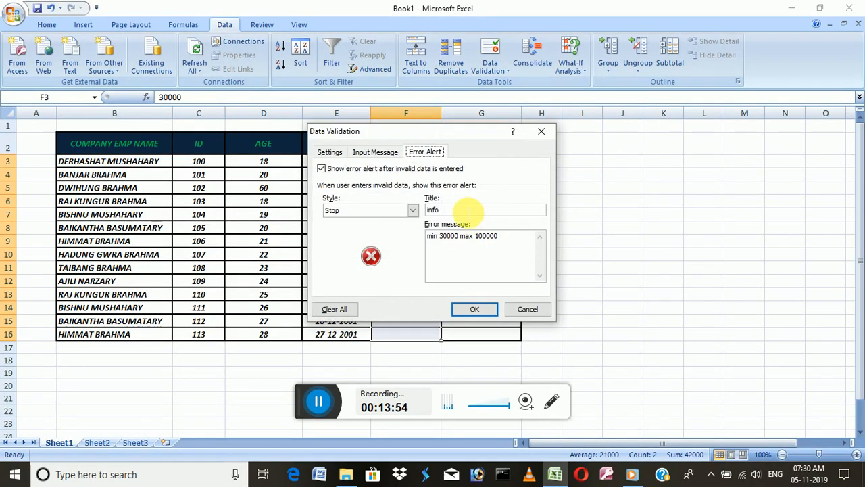
left_click(338, 154)
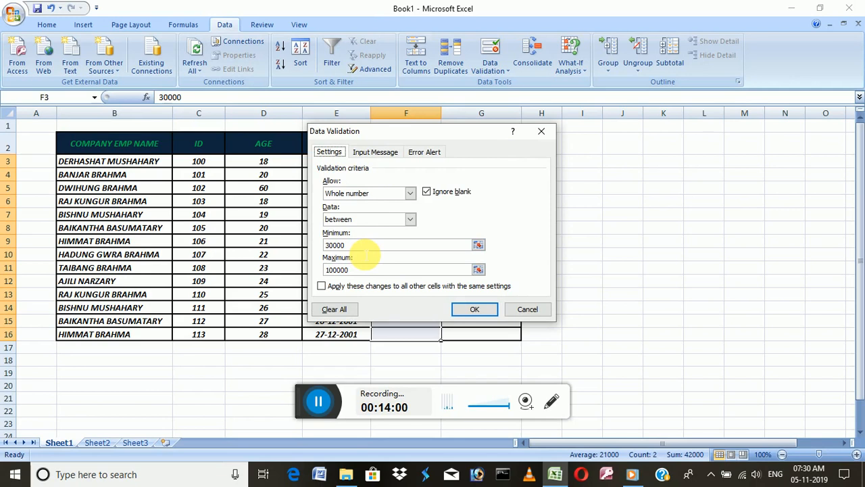
left_click(427, 193)
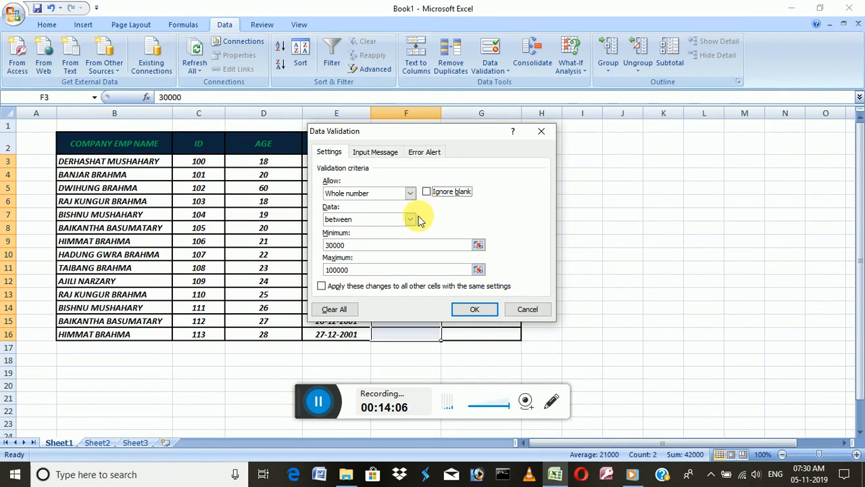
left_click(475, 312)
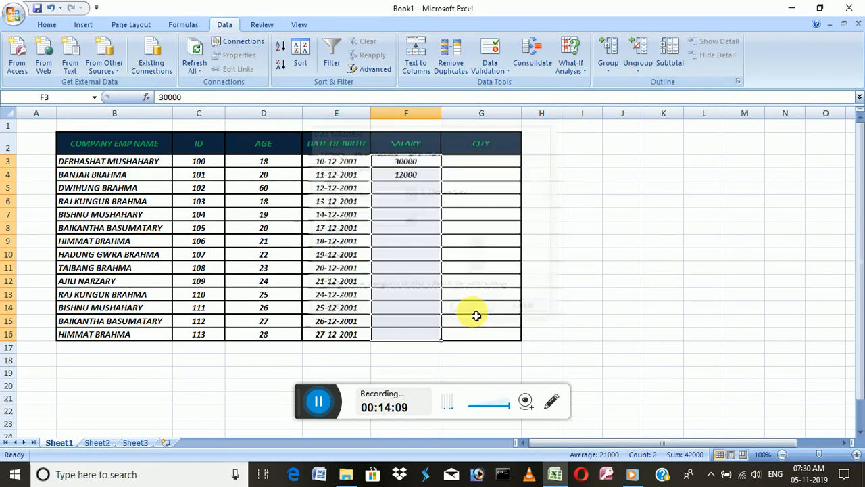
Step: Test the salary rule by entering 12 in F5, and cancel the entry
left_click(412, 191)
type("12")
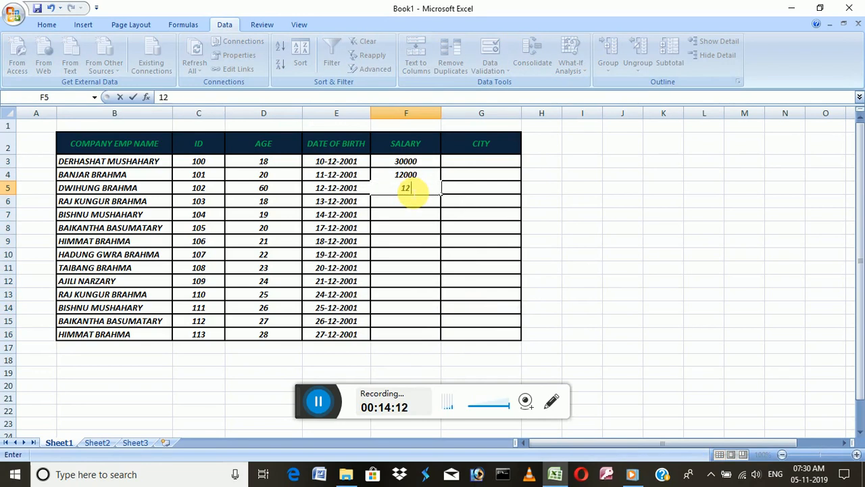
key("Return")
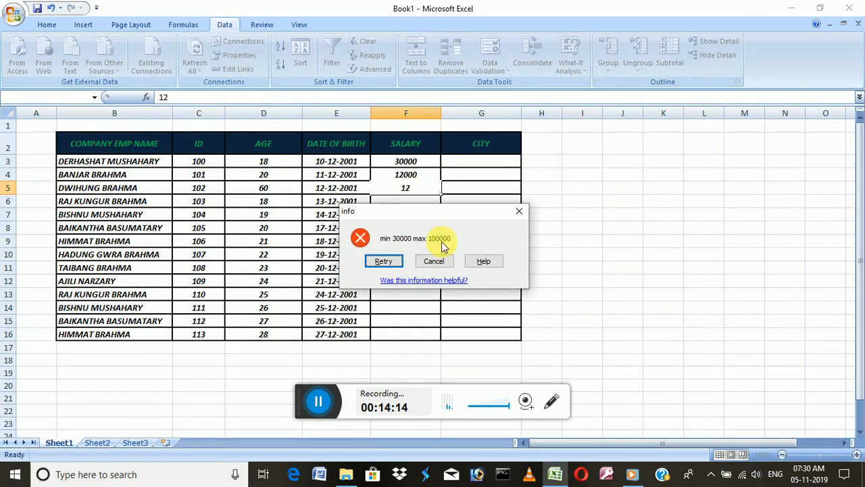
left_click(438, 262)
Step: Replace the salary in F4 with 30122
left_click(433, 176)
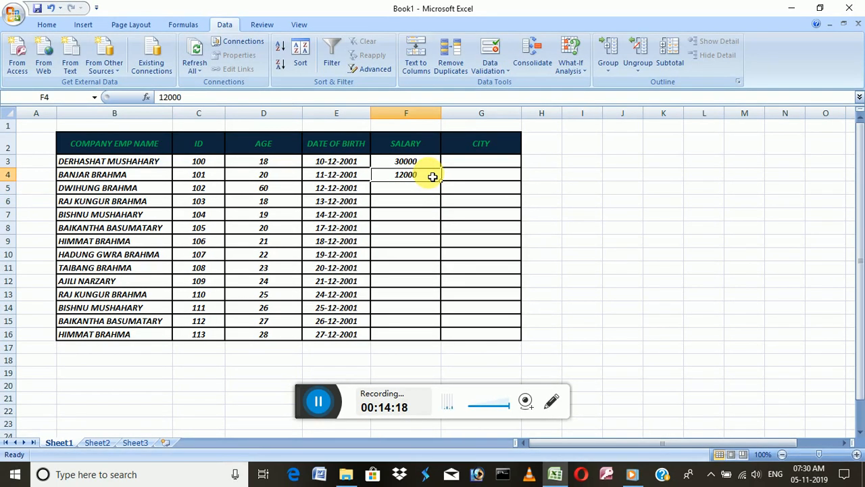
key("BackSpace")
type("30122")
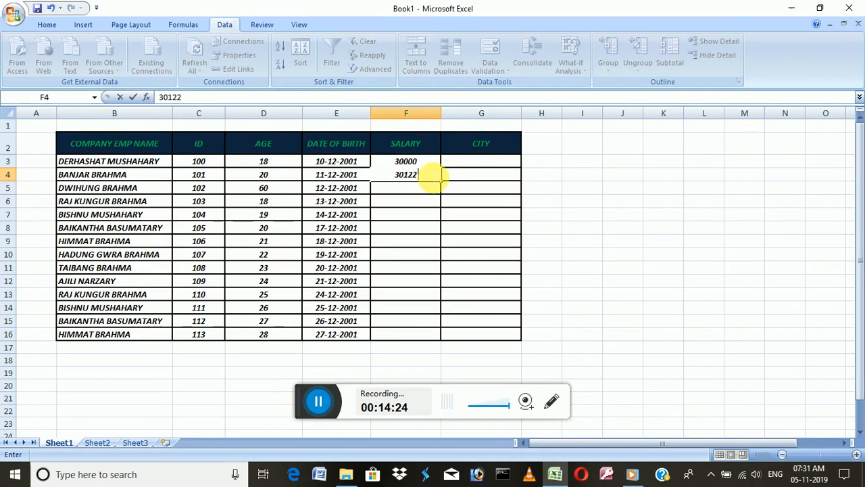
key("Return")
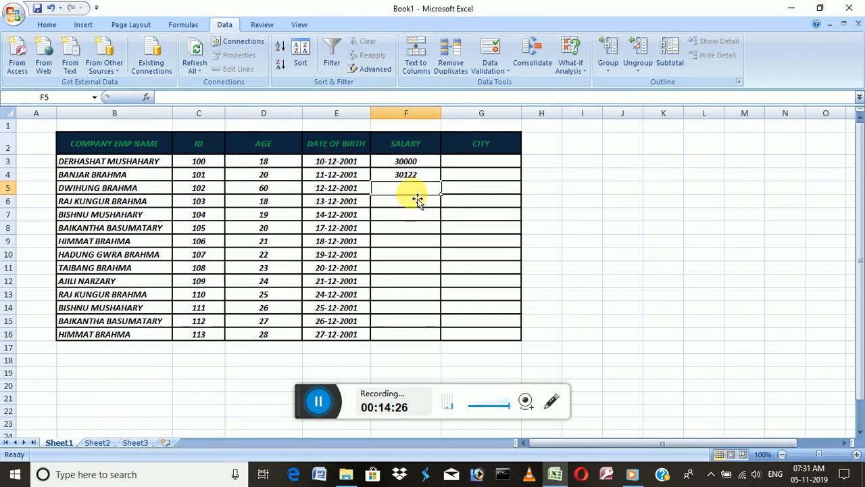
Step: Test the salary rule again with 12000 in F5 and cancel the entry
type("12000")
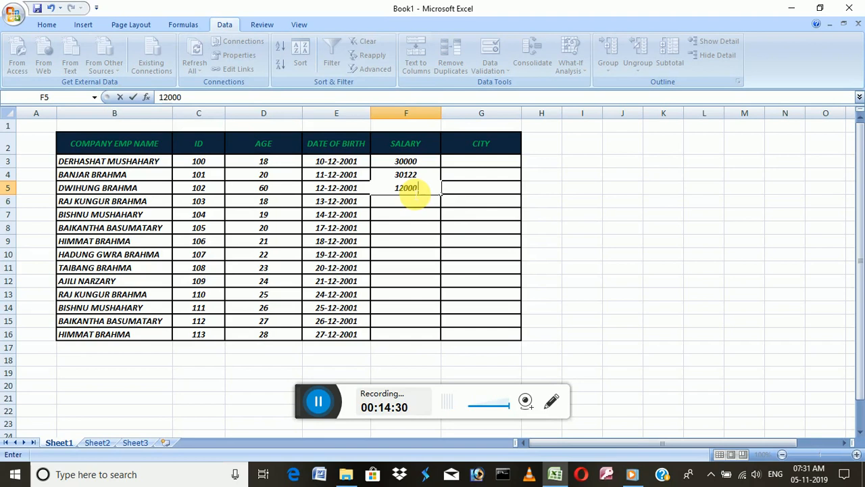
key("Return")
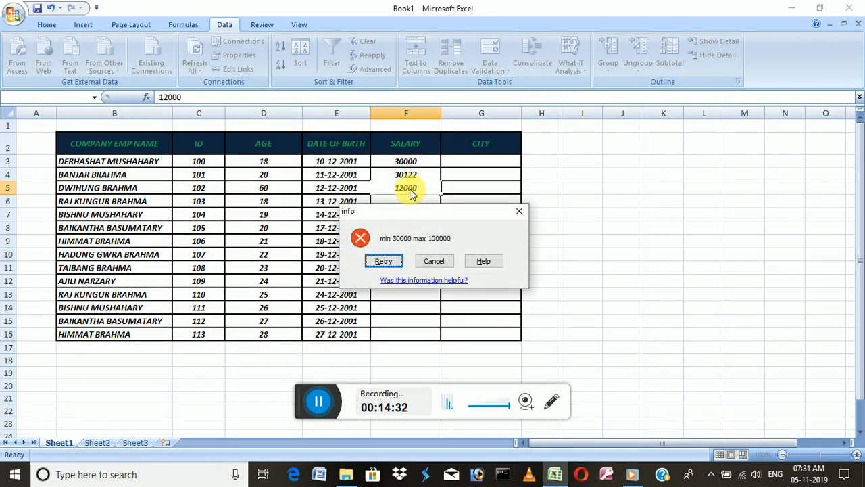
left_click(438, 260)
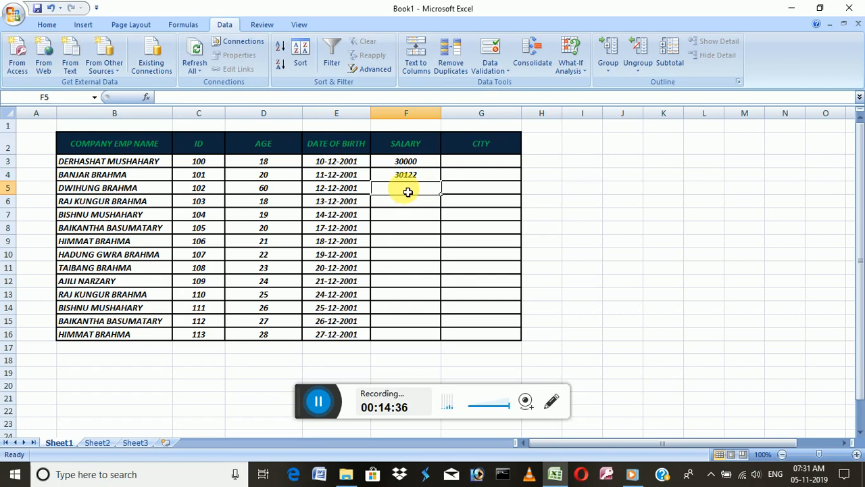
Step: Enter the salary 100000 in F5 and fill it down to F16
type("10000")
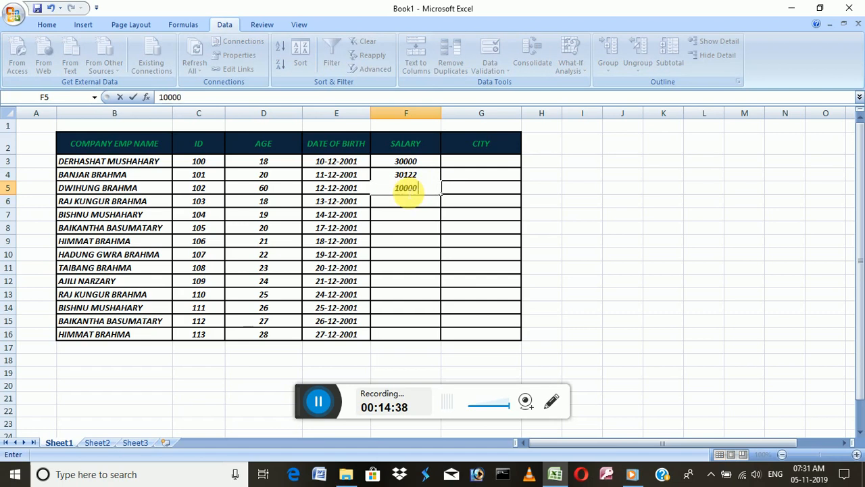
type("0")
key("Return")
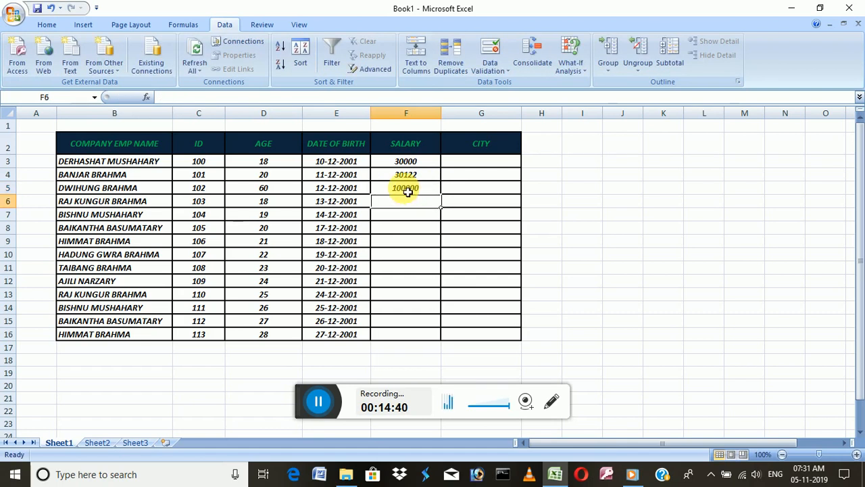
left_click(439, 189)
left_click_drag(444, 197, 431, 340)
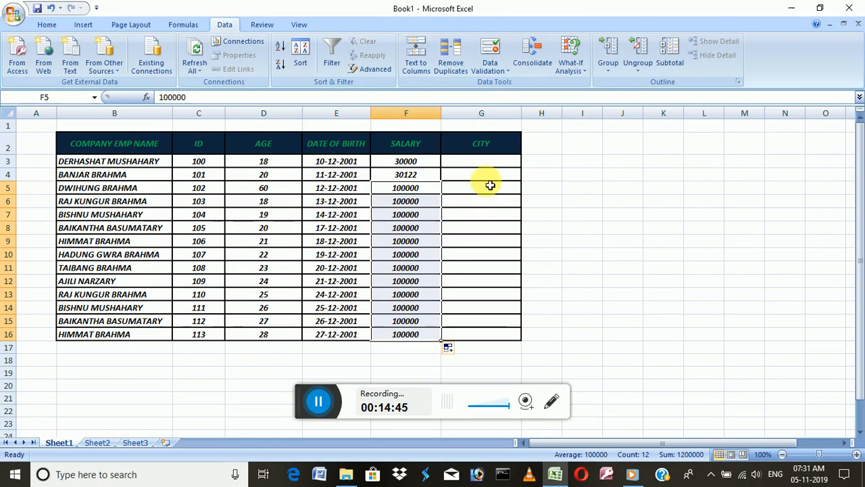
left_click(482, 160)
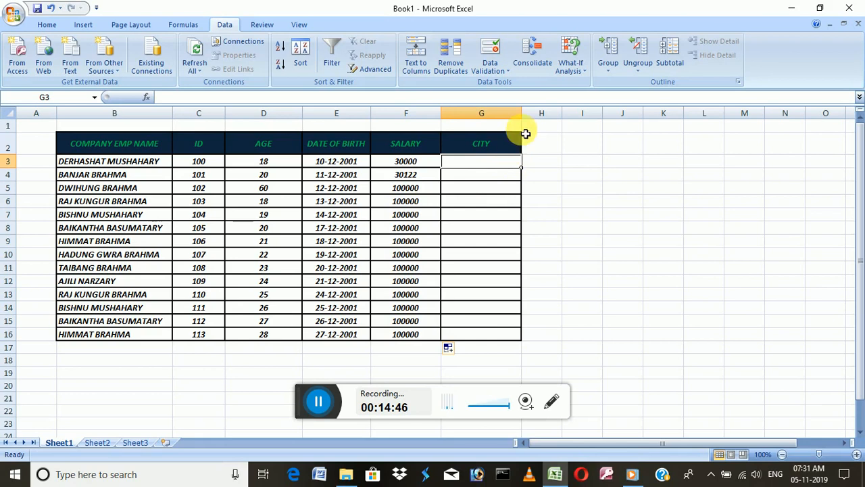
left_click(499, 73)
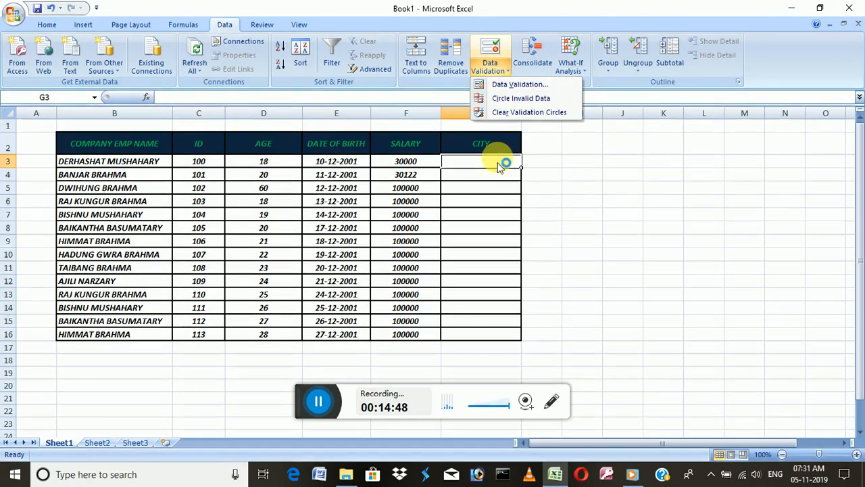
left_click(546, 166)
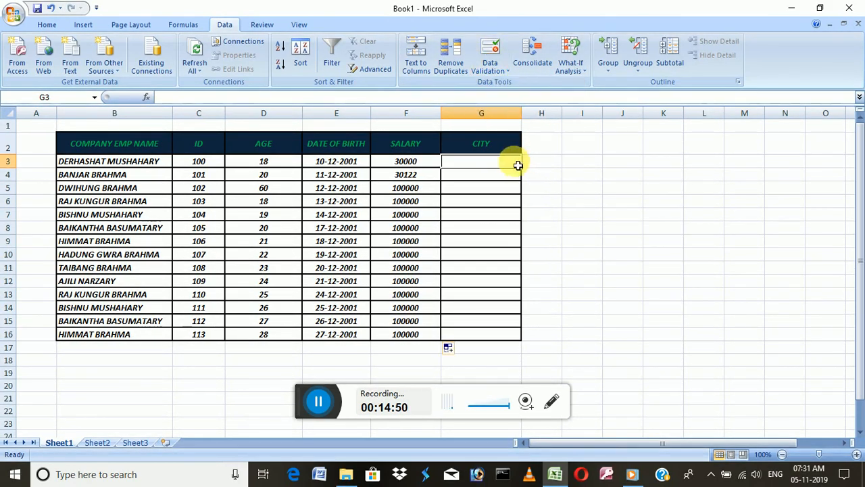
Step: Start data validation for the city cells G3:G16 and allow only values from a List
left_click_drag(519, 167, 515, 338)
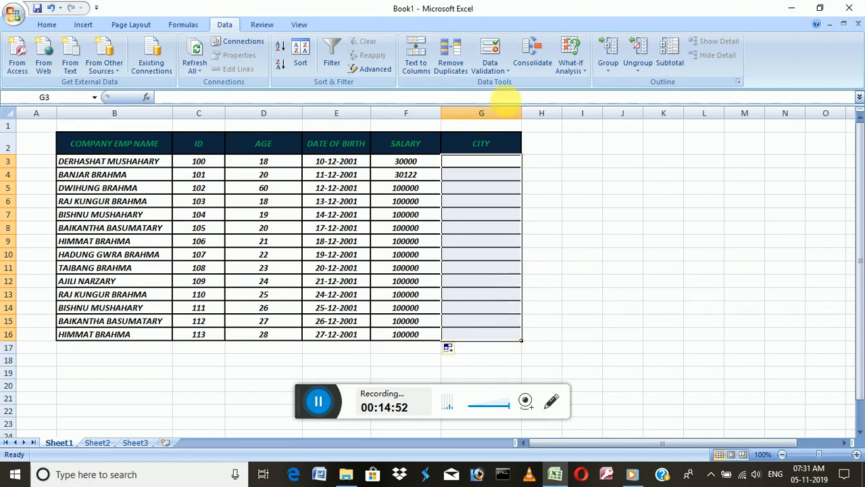
left_click(498, 69)
left_click(505, 87)
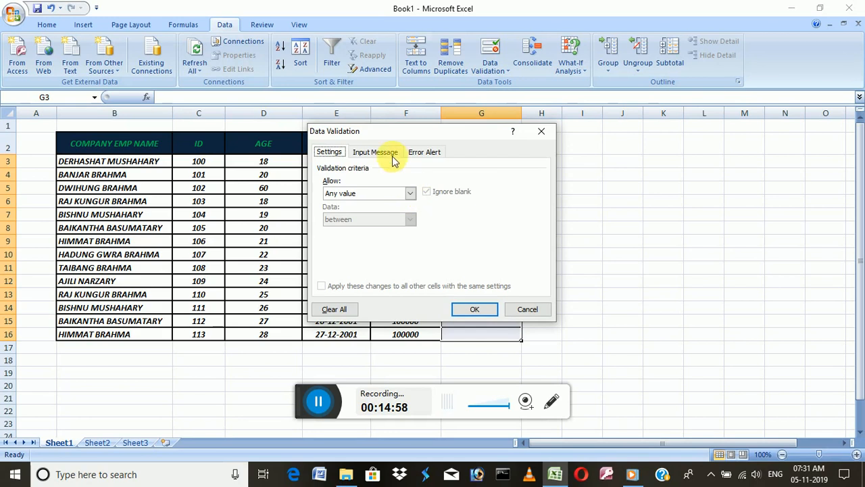
left_click(405, 193)
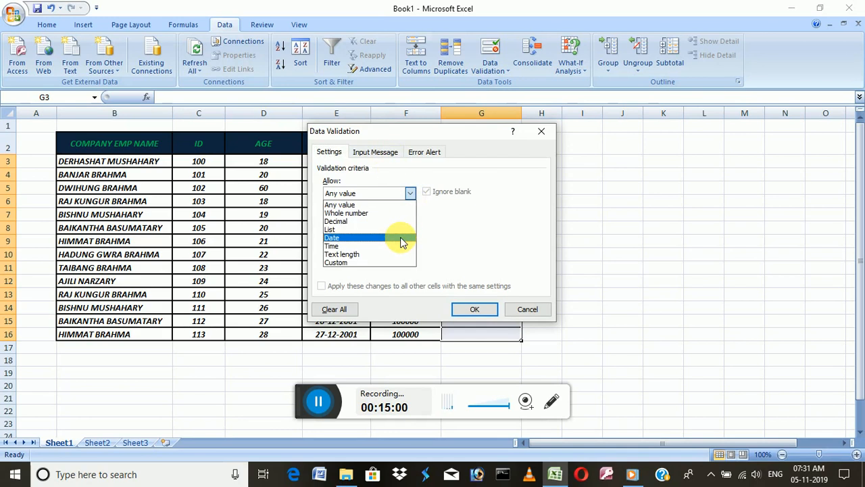
left_click(404, 229)
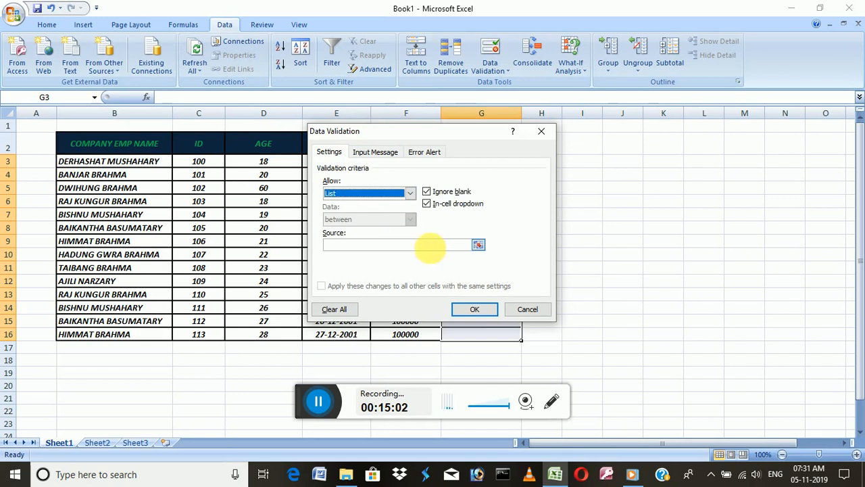
Step: Set the list source to kokrajhar, chirANG, BAKSHA and UDALGURI, separated by commas, and apply the city validation
left_click(407, 244)
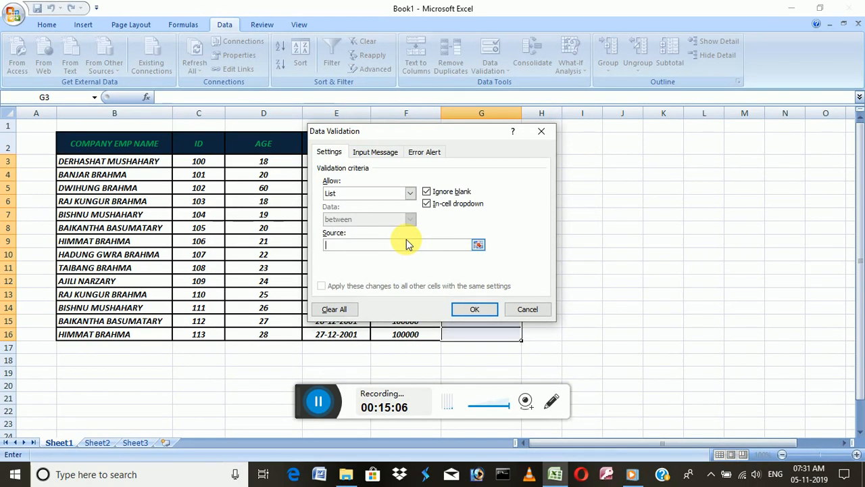
type("kokrajhar,chir")
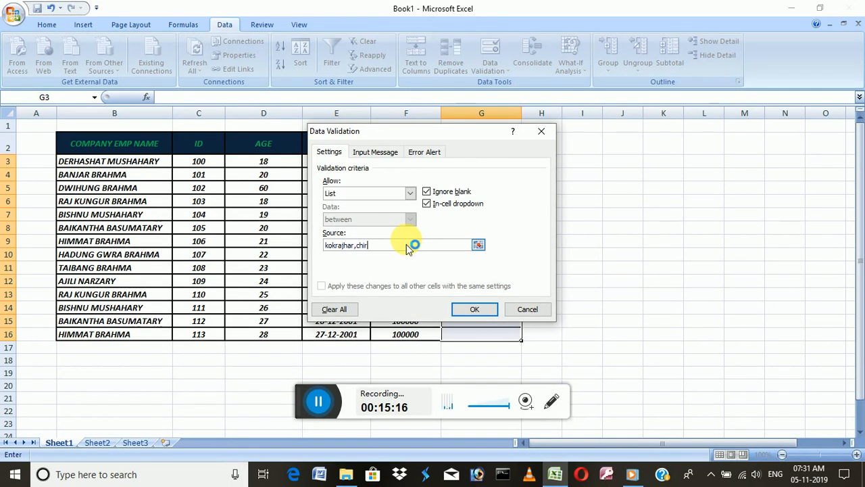
type("ANG")
type(",BAK")
type("SH")
type("AN")
type("DAL")
type("GUR")
type("I")
left_click(474, 309)
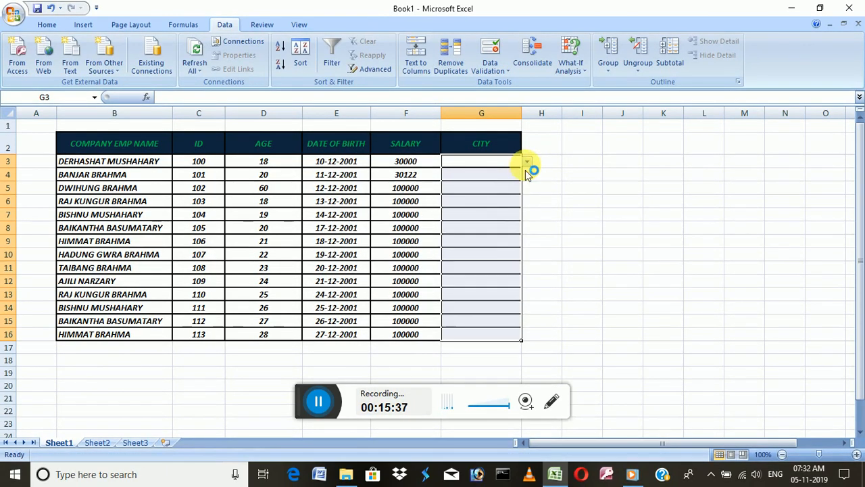
Step: Pick kokrajhar for G3 and chirANG for G4 from the in-cell city list
left_click(526, 162)
left_click(510, 173)
left_click(510, 178)
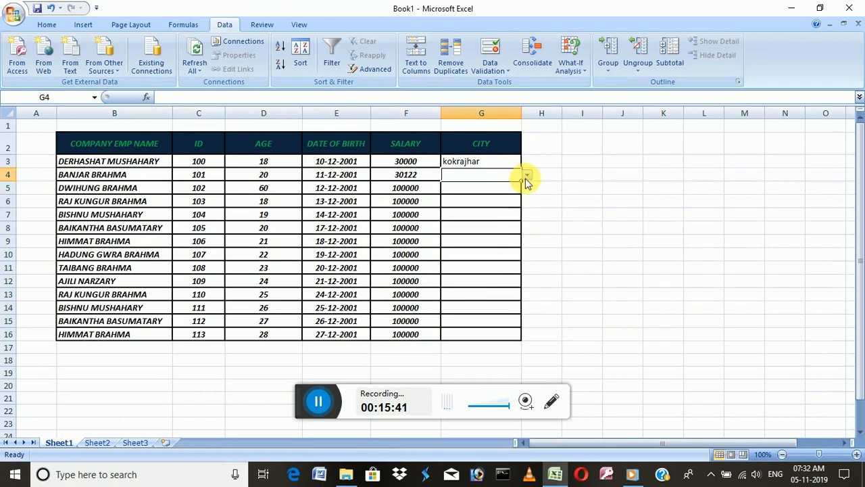
left_click(526, 175)
left_click(504, 194)
Step: Pick BAKSHA for G5 and UDALGURI for G6 from the in-cell city list, and select G8
left_click(500, 191)
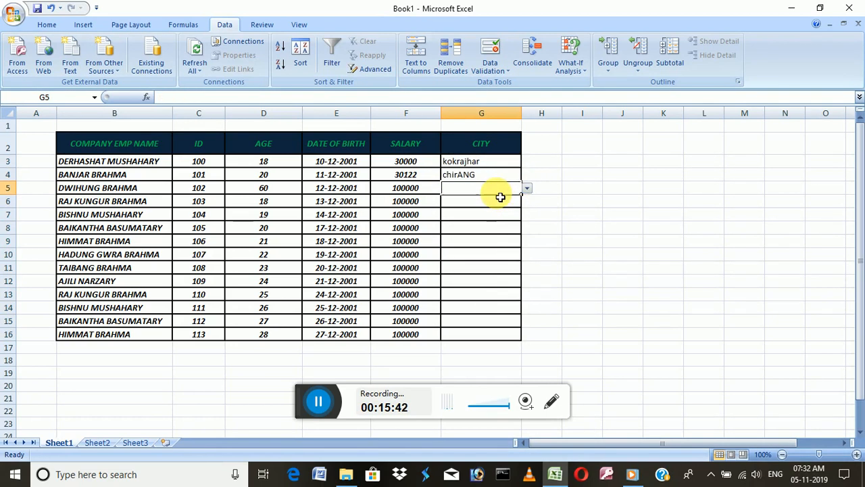
left_click(526, 188)
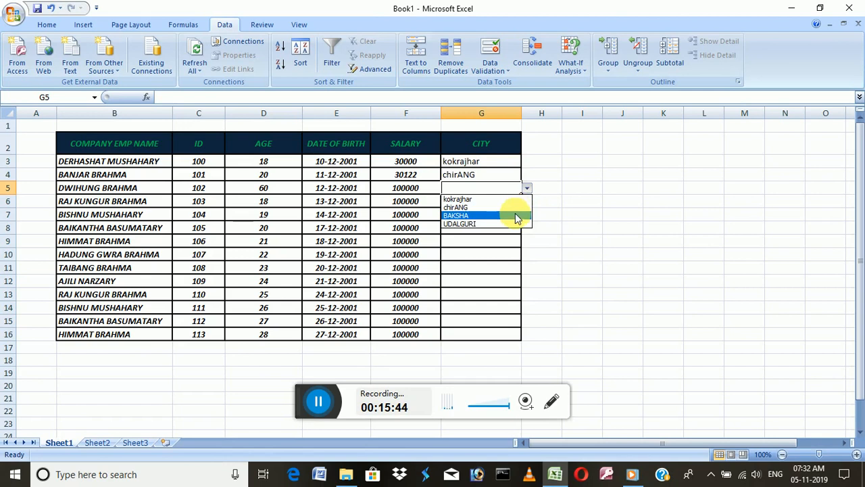
left_click(514, 215)
left_click(501, 204)
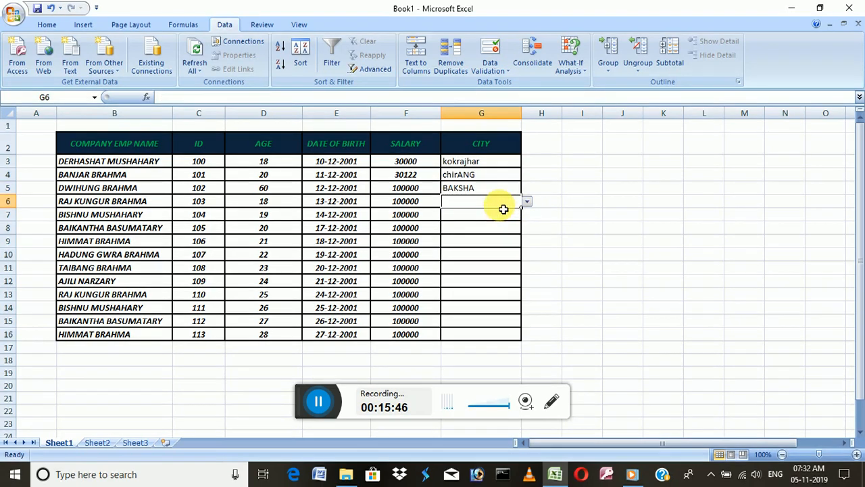
left_click(527, 202)
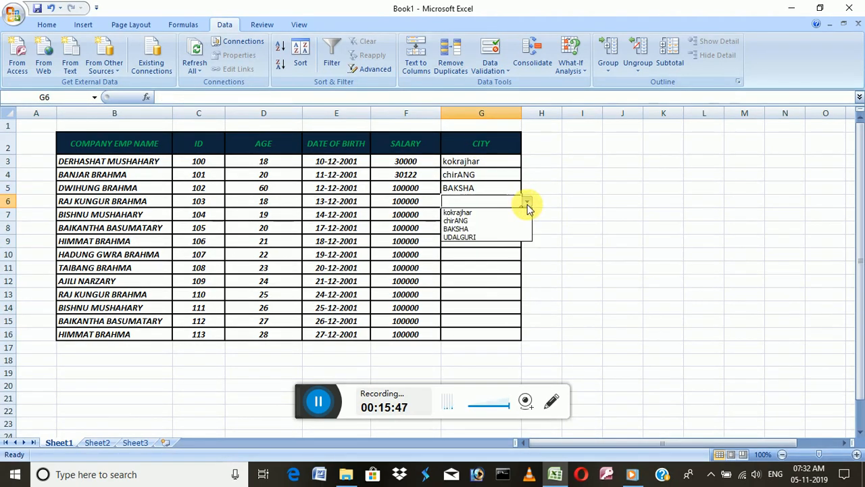
left_click(513, 237)
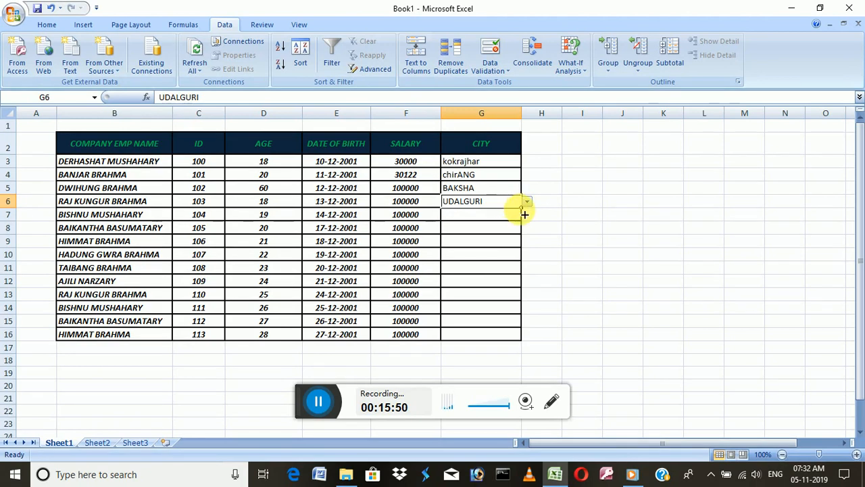
left_click(513, 218)
left_click(511, 231)
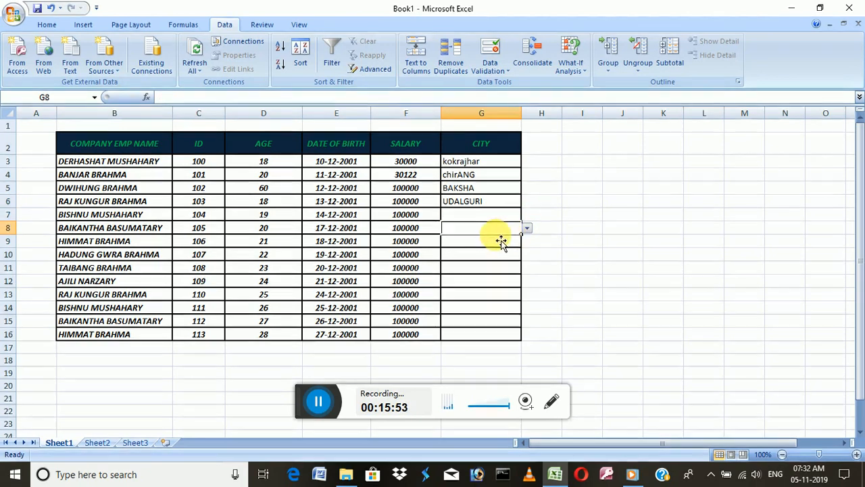